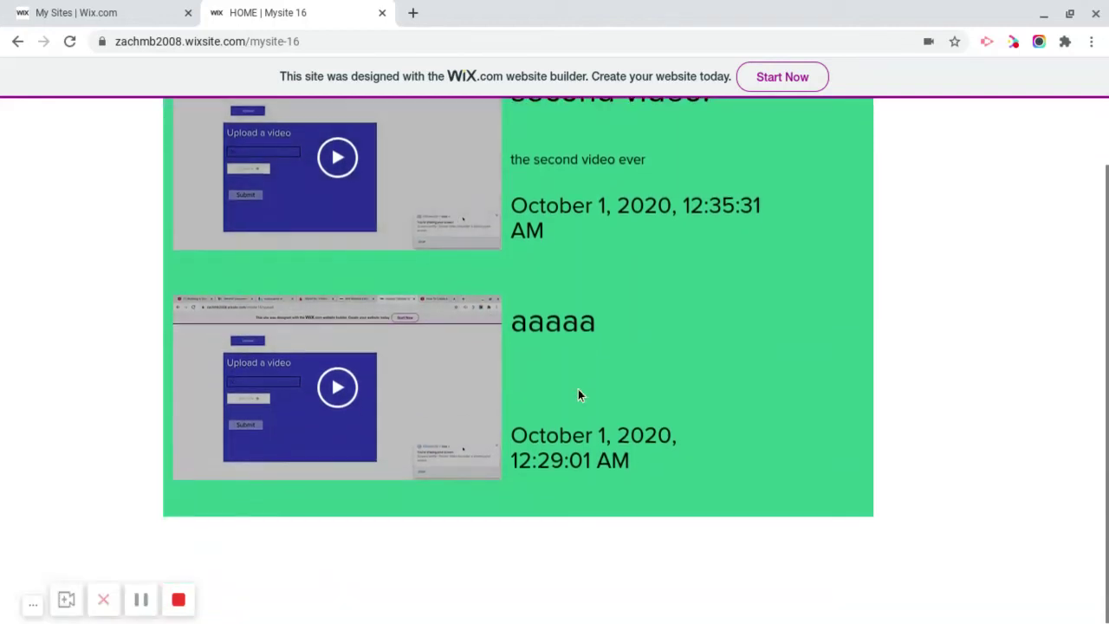
Examine the sample site's video feed, including each entry's thumbnail, title, description and upload date.
scroll(628, 468, "up", 3)
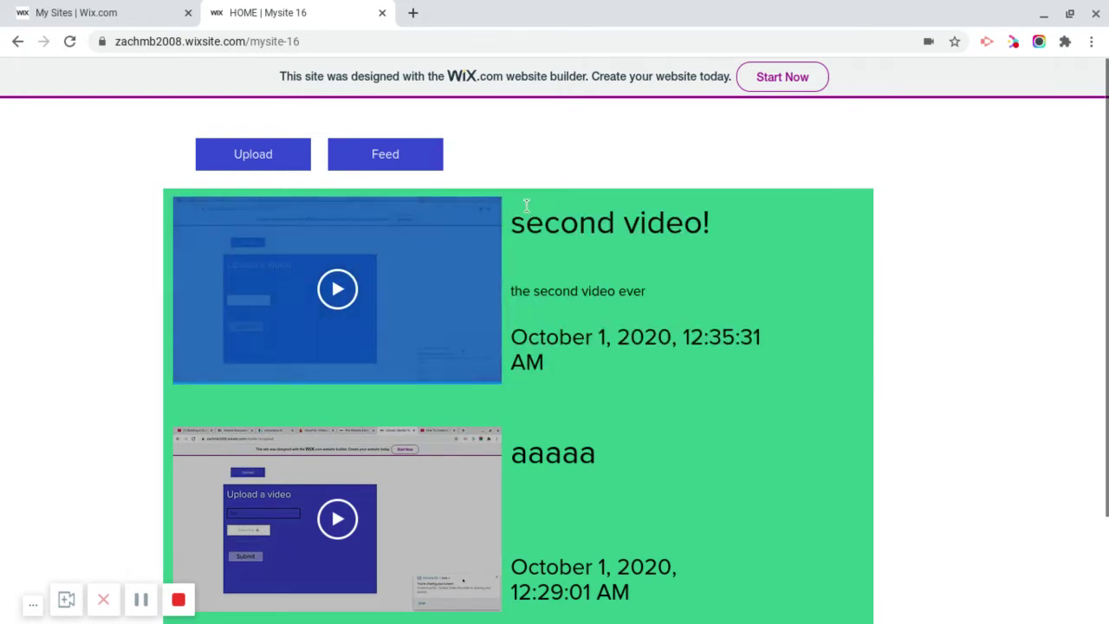
scroll(457, 228, "down", 3)
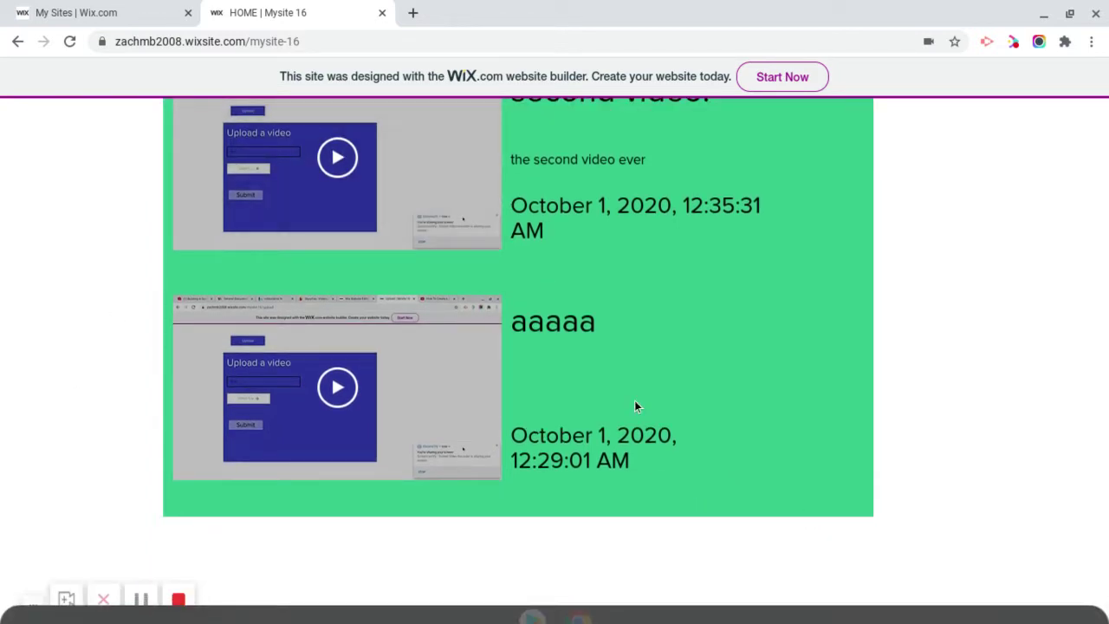
mouse_move(626, 447)
left_mouse_down()
mouse_move(517, 414)
mouse_move(513, 429)
mouse_move(572, 459)
mouse_move(612, 460)
left_mouse_up()
left_click(683, 461)
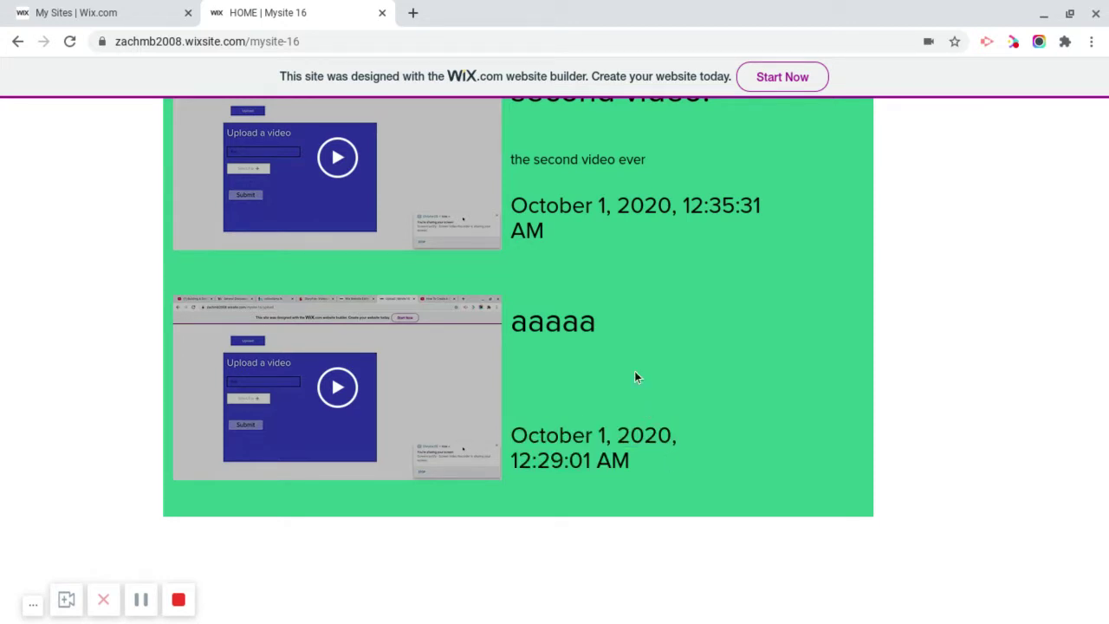
scroll(598, 260, "up", 2)
left_click_drag(513, 332, 524, 331)
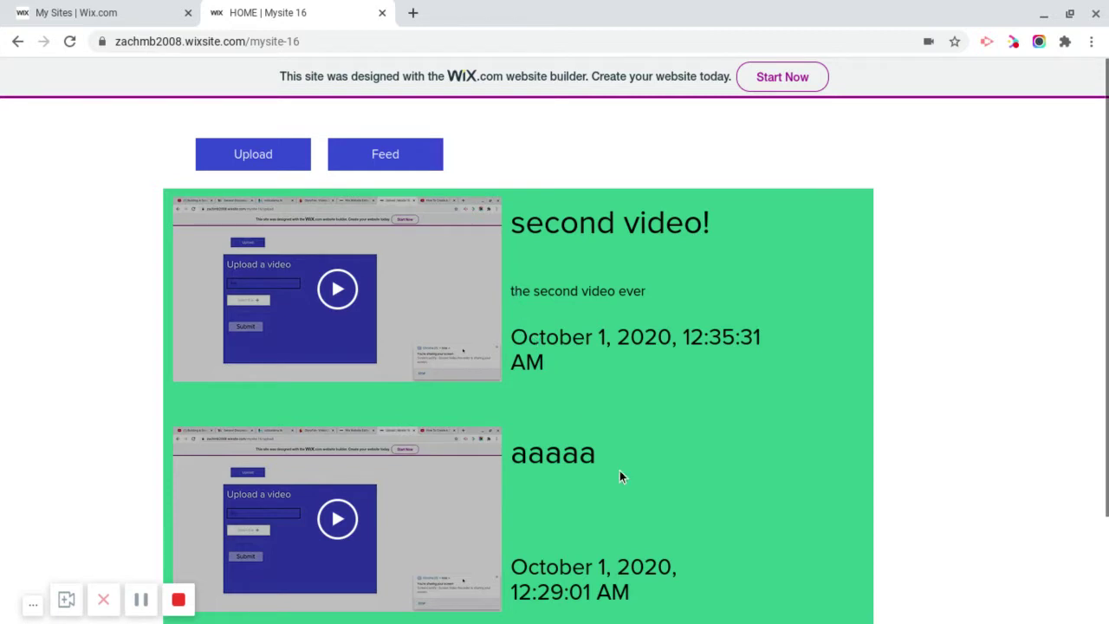
scroll(619, 475, "down", 2)
scroll(536, 264, "up", 1)
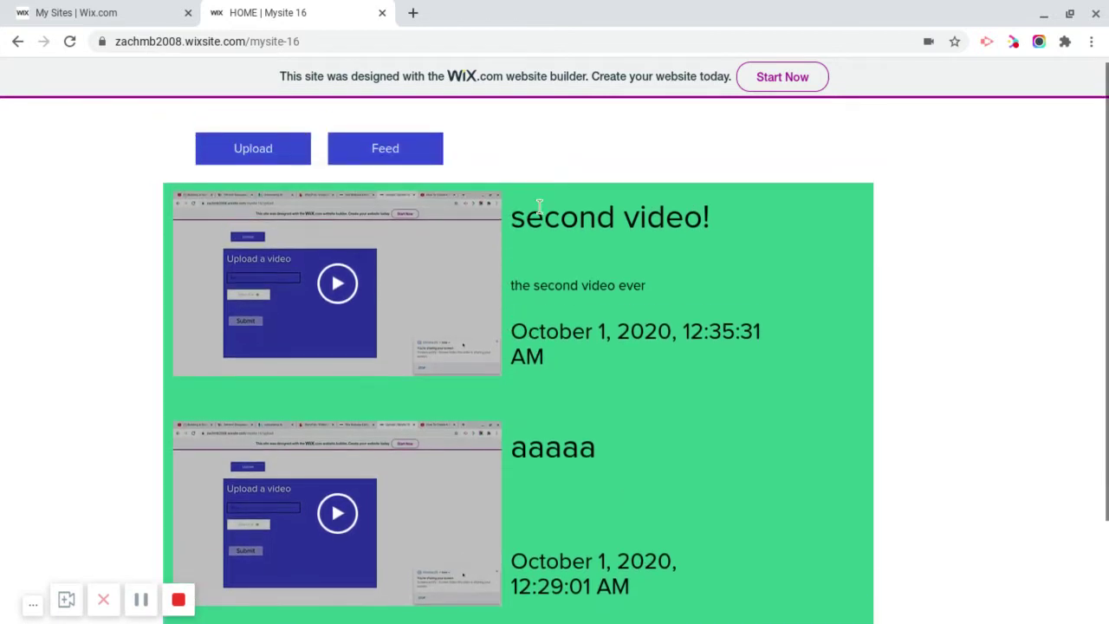
scroll(672, 244, "down", 1)
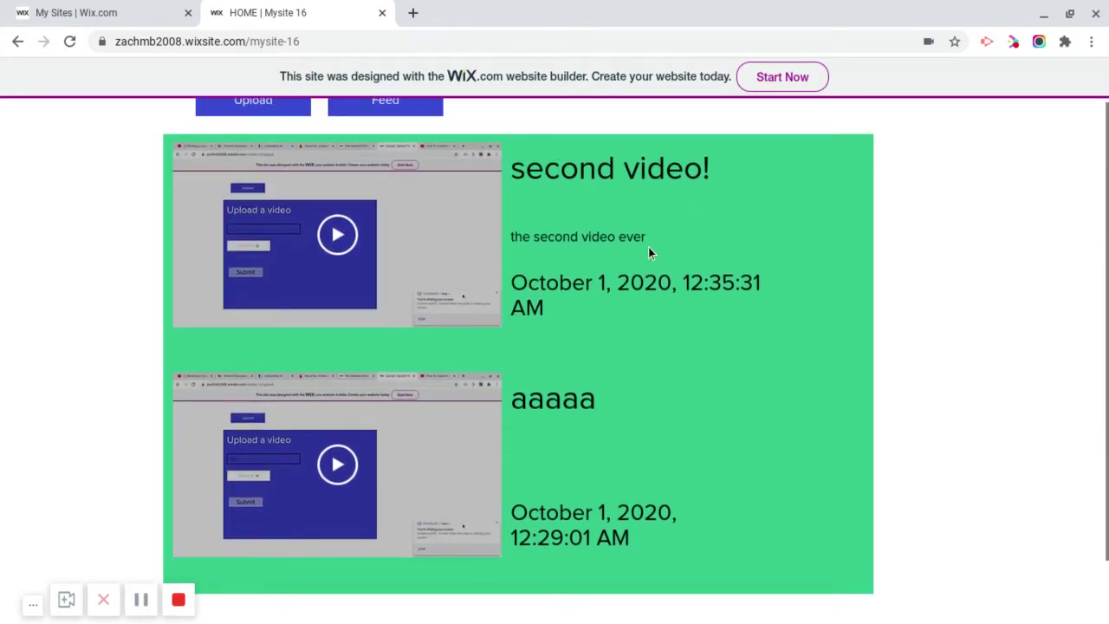
left_click_drag(646, 235, 542, 247)
left_click(534, 244)
scroll(606, 346, "down", 1)
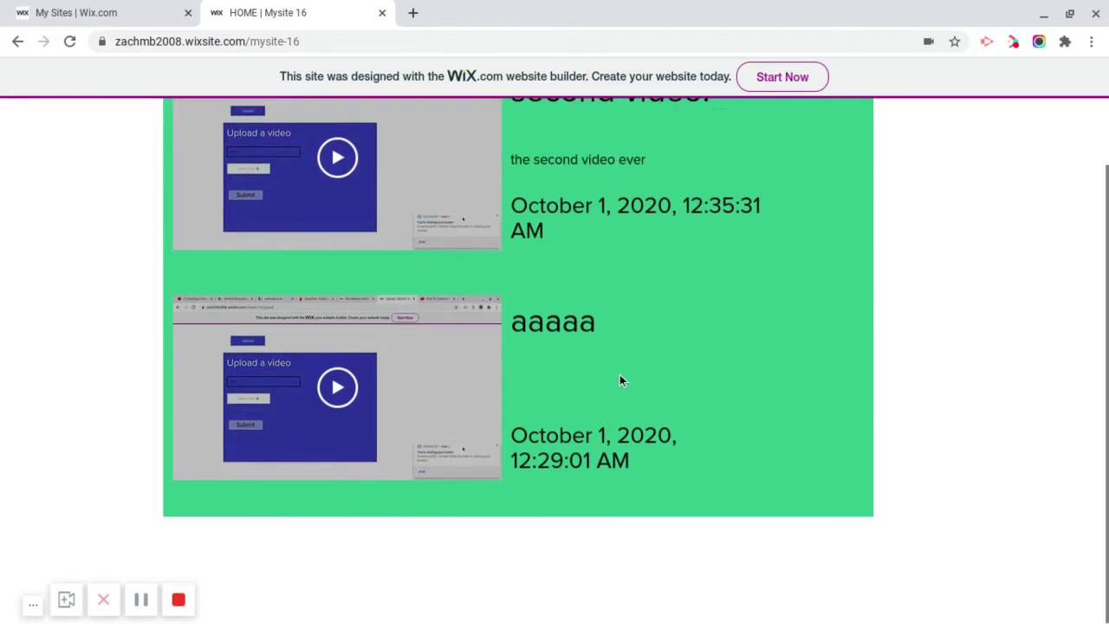
left_click_drag(561, 450, 525, 435)
left_click(598, 460)
scroll(548, 283, "up", 2)
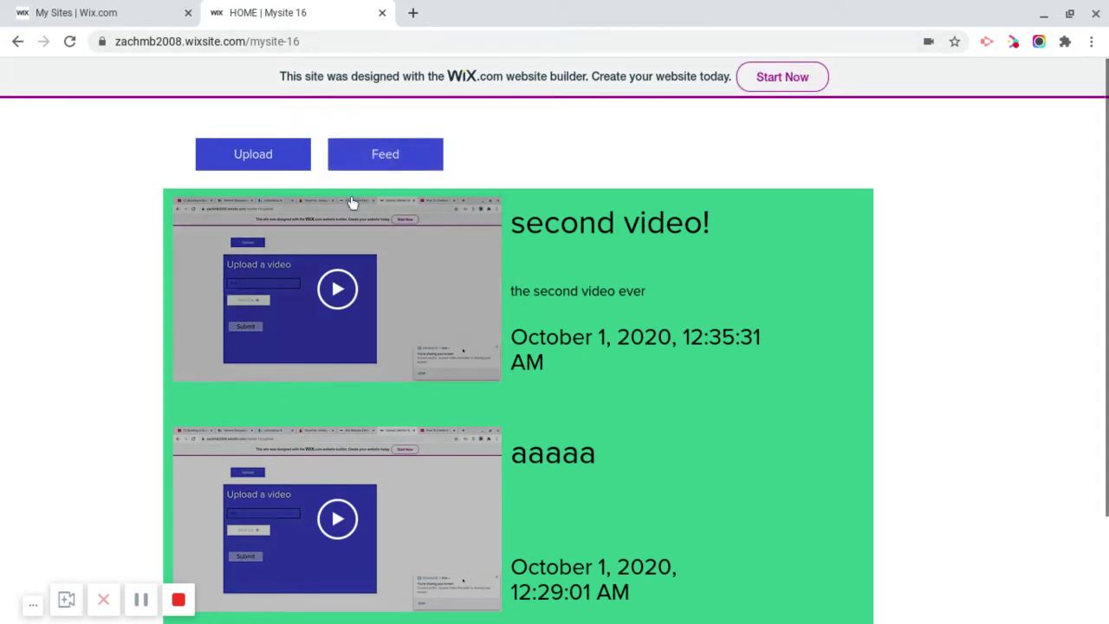
scroll(355, 203, "down", 2)
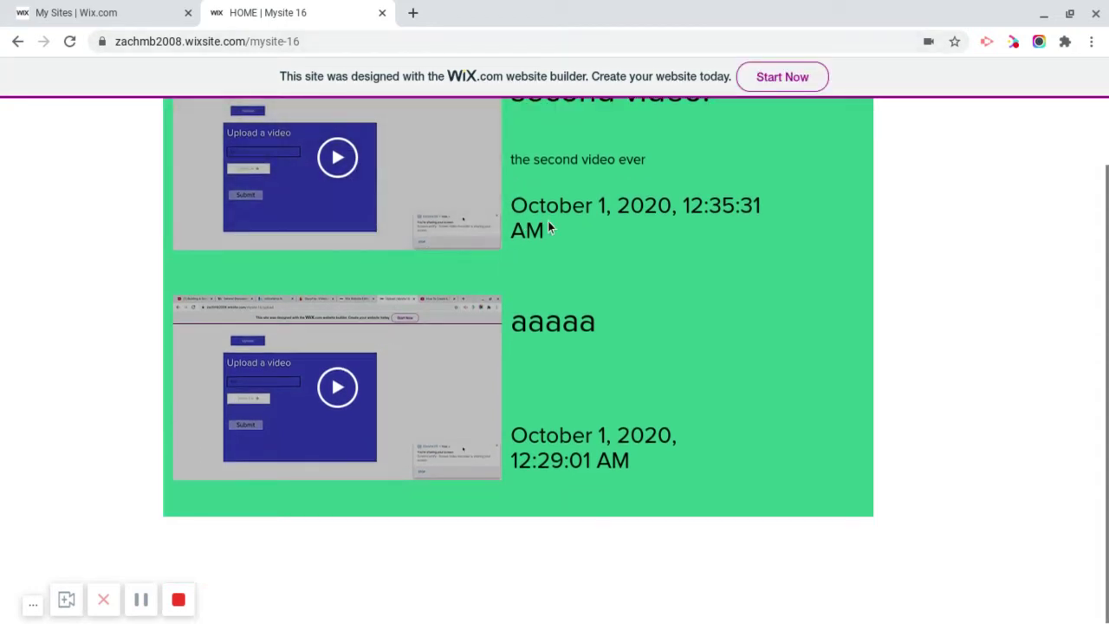
left_click_drag(555, 234, 506, 199)
left_click(507, 190)
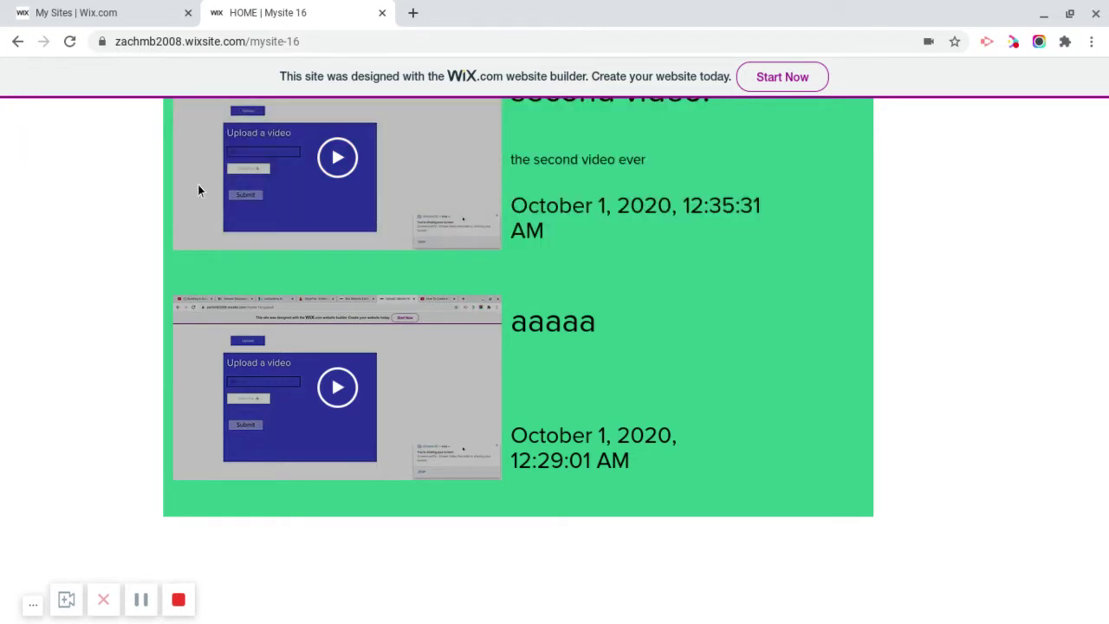
scroll(561, 208, "up", 2)
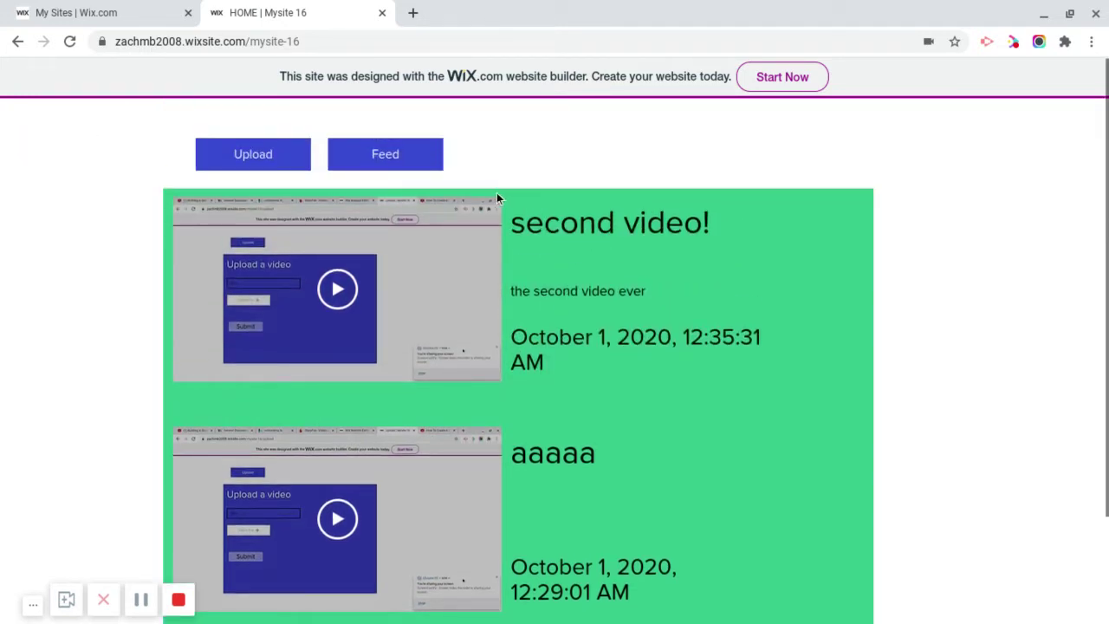
left_click_drag(501, 294, 619, 295)
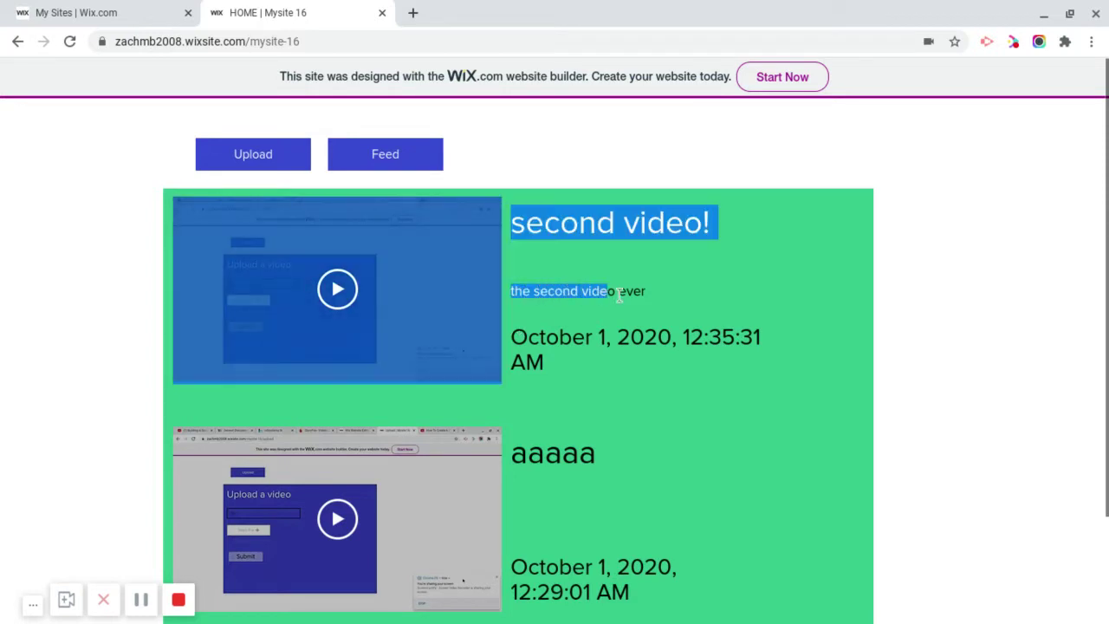
left_click(618, 295)
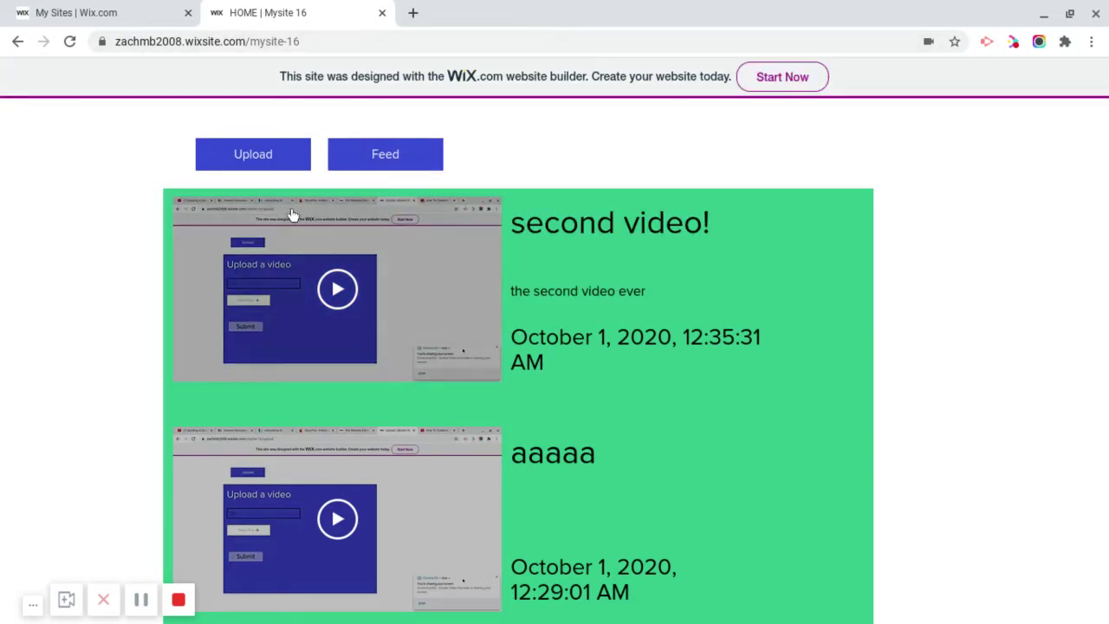
scroll(364, 245, "down", 2)
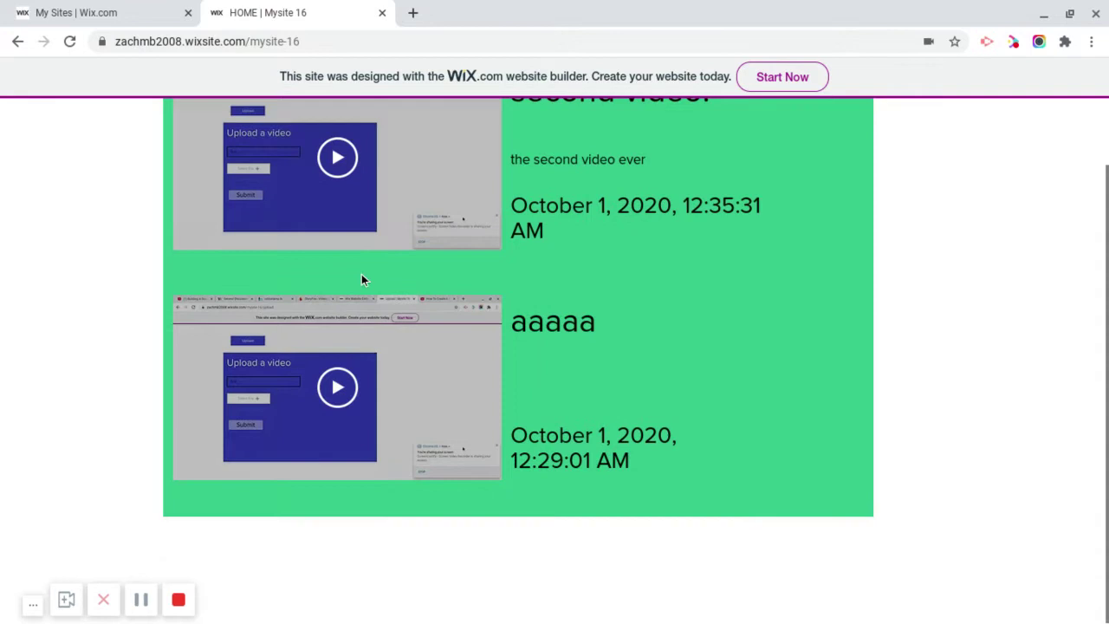
left_click_drag(552, 227, 517, 190)
left_click(517, 191)
scroll(518, 208, "up", 2)
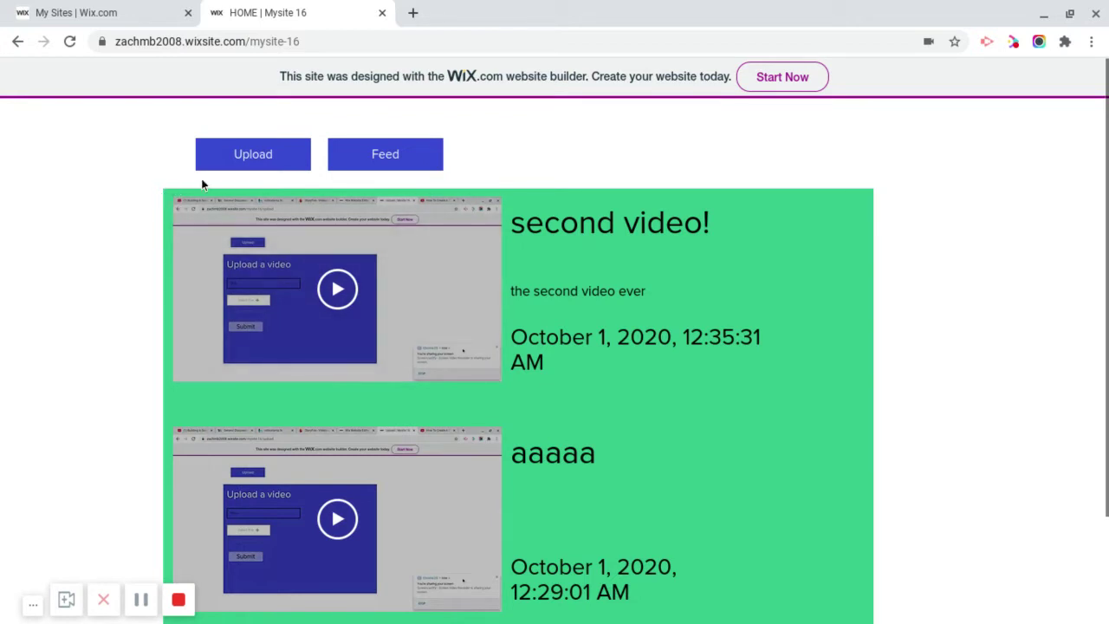
Open the sample site's Upload page and examine the fields of its video upload form.
left_click(279, 163)
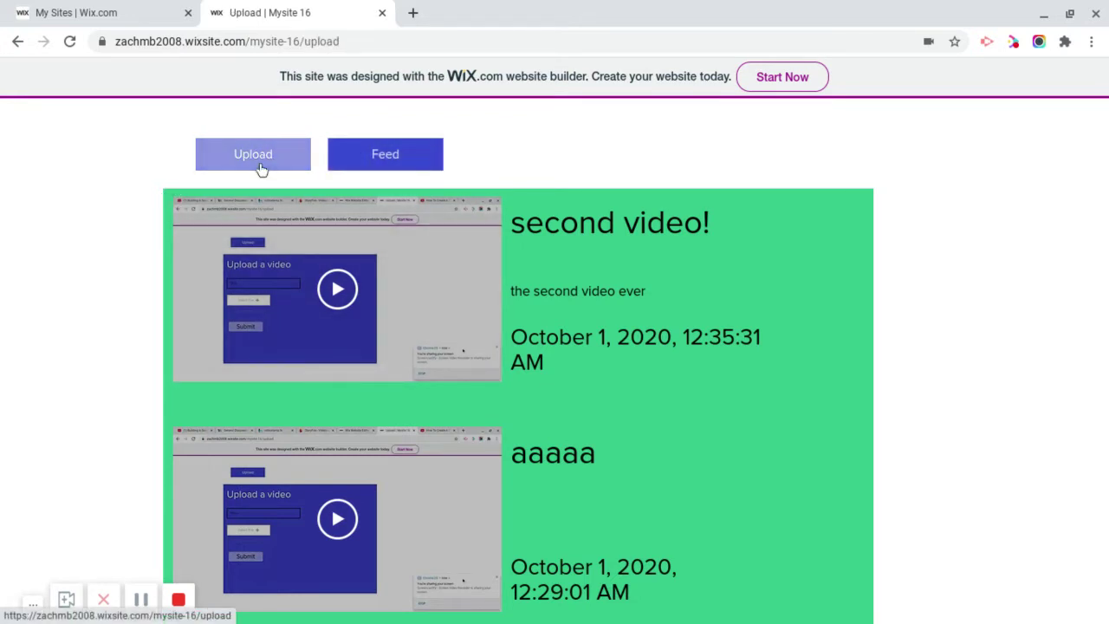
left_click(190, 156)
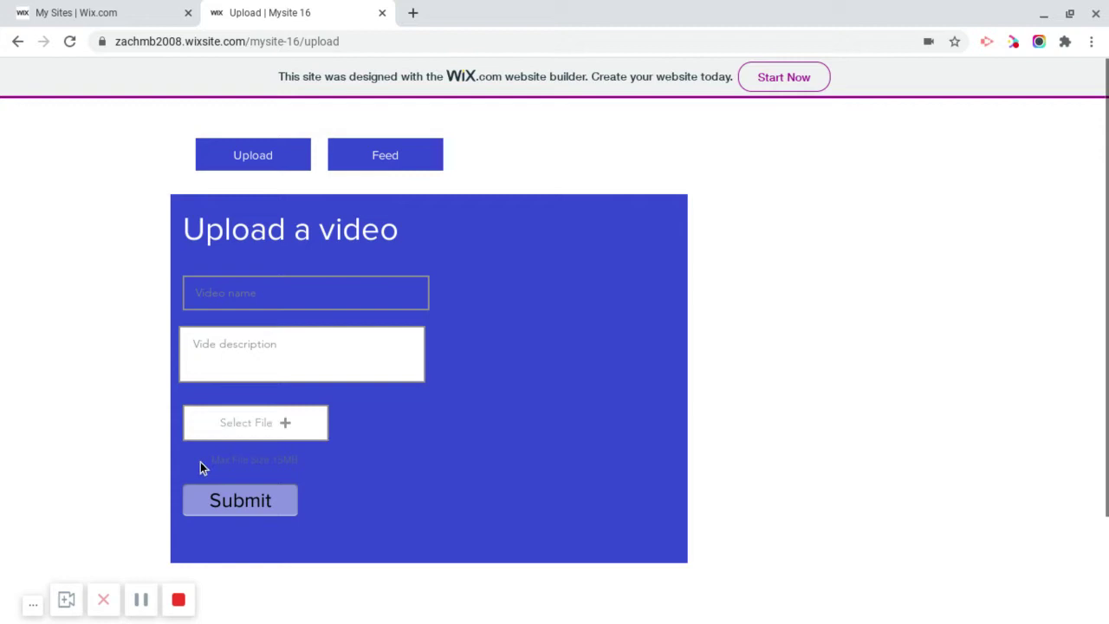
left_click(309, 461)
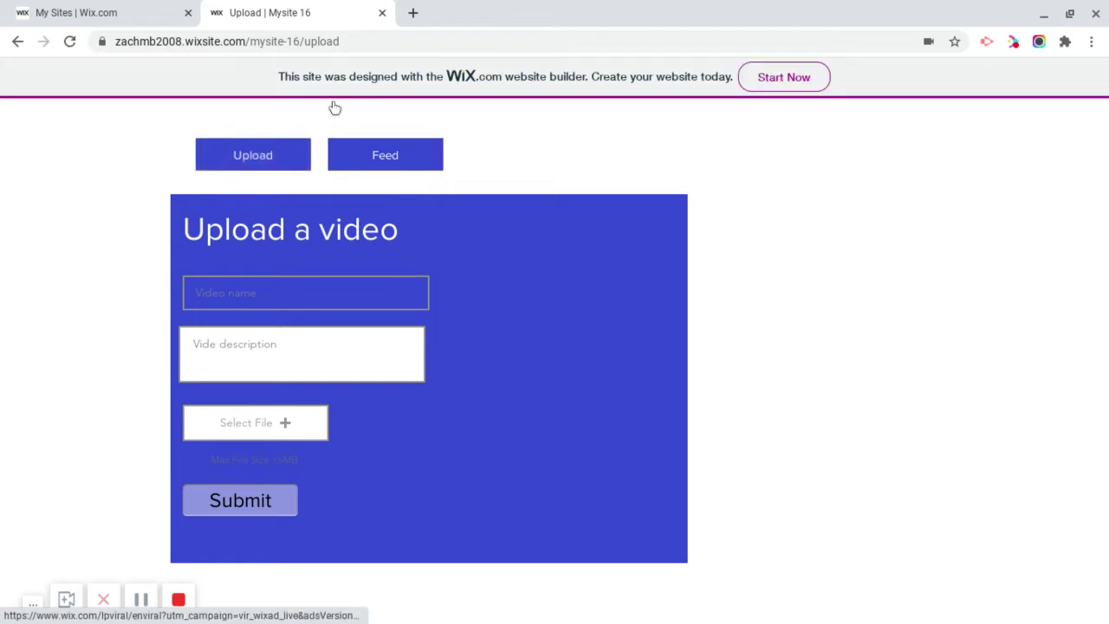
Return to the sample site's Feed page and look through the posted videos.
left_click(372, 155)
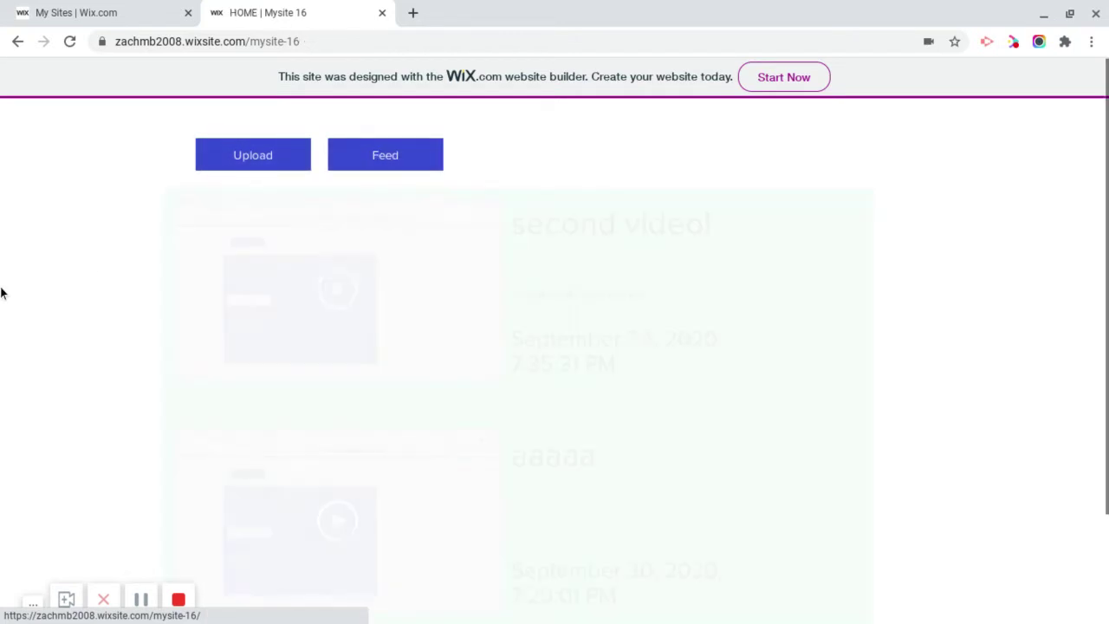
scroll(350, 260, "down", 3)
scroll(338, 195, "up", 3)
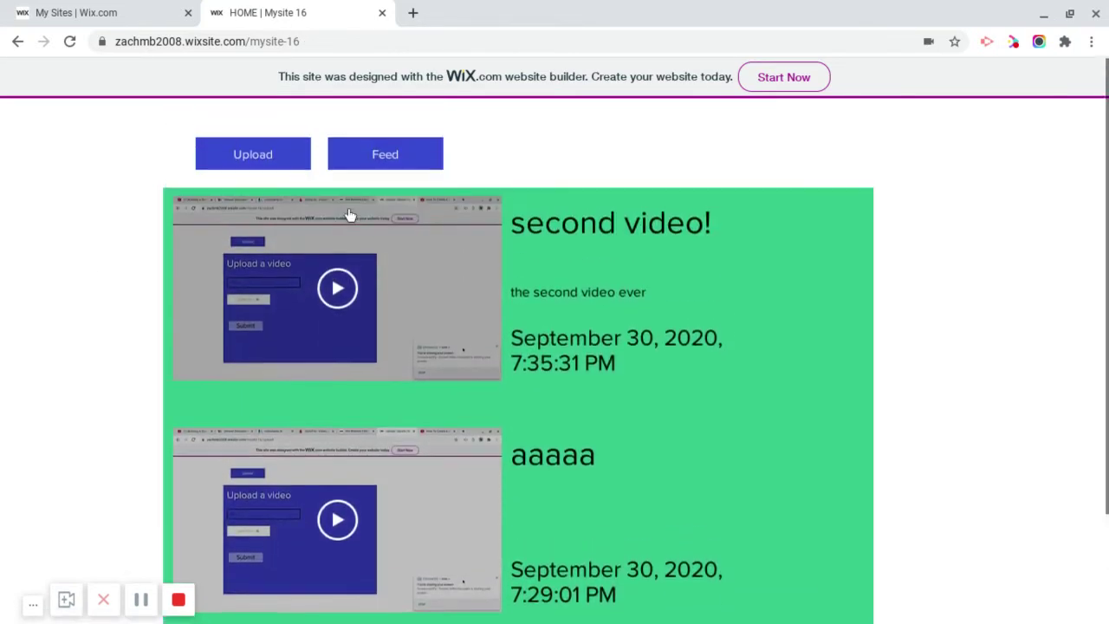
Play and pause the "second video!" clip in the feed, and view it full screen before returning to the page.
left_click(345, 282)
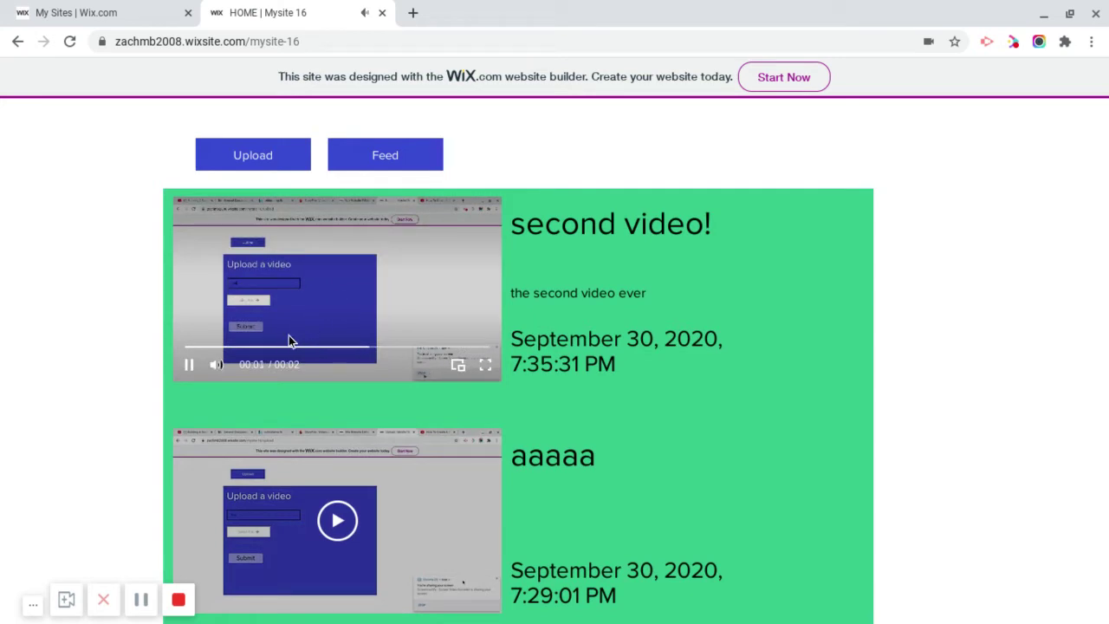
left_click(283, 305)
left_click(262, 304)
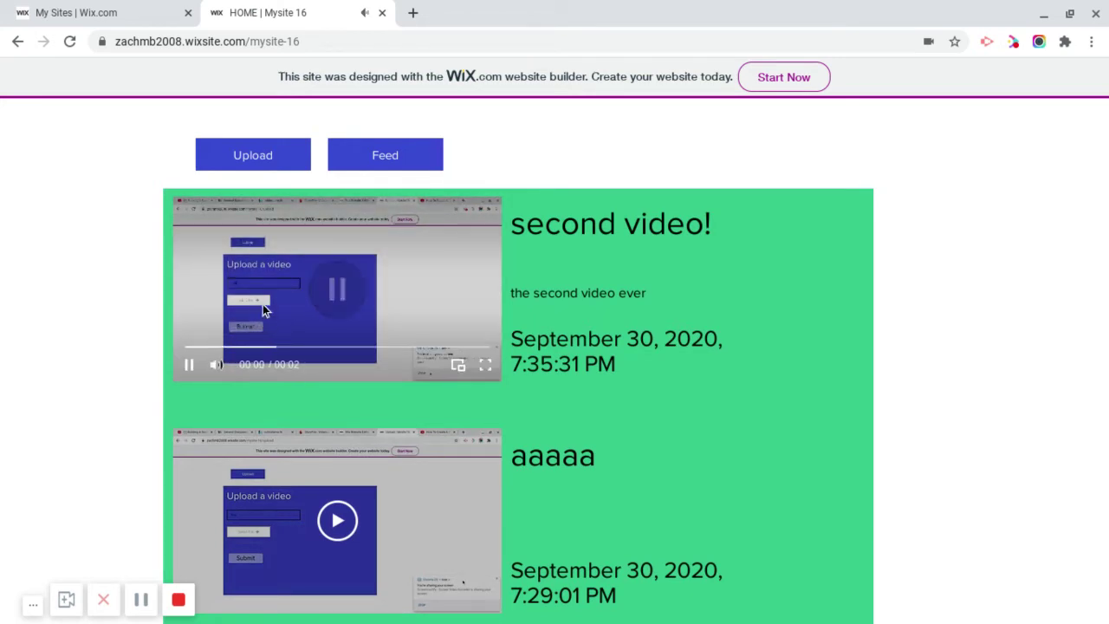
scroll(253, 306, "down", 1)
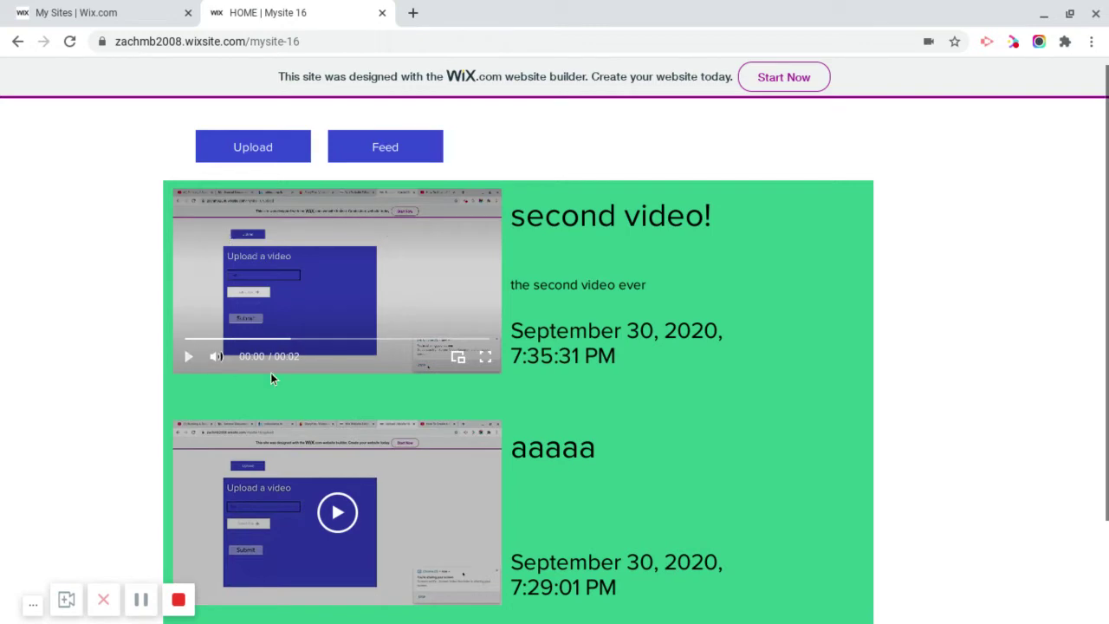
left_click(487, 357)
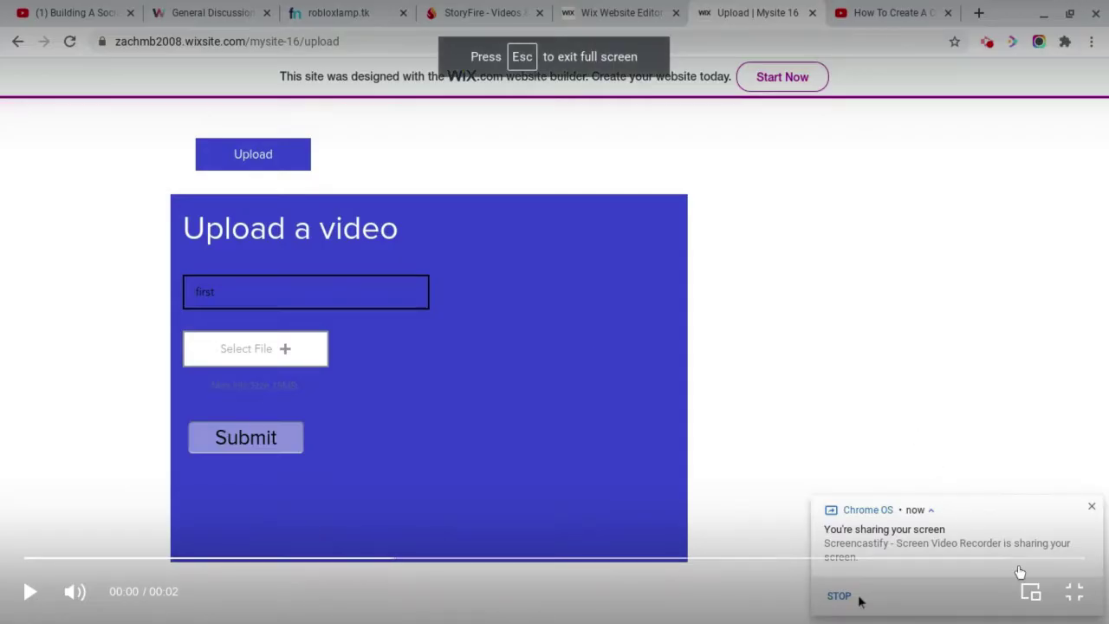
left_click(1074, 592)
mouse_move(198, 359)
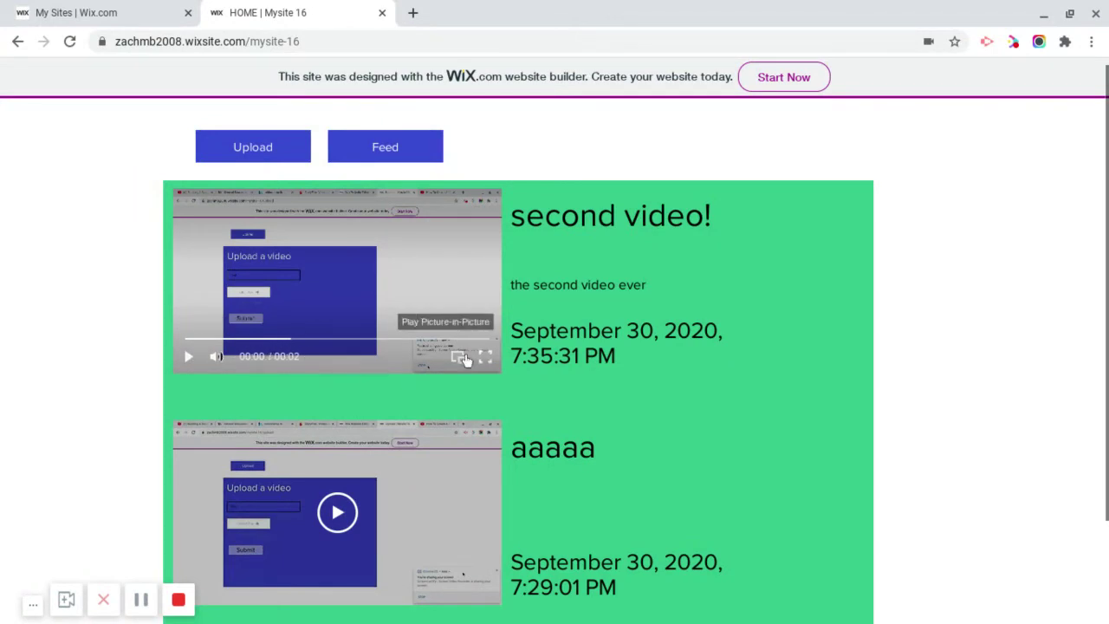
scroll(429, 344, "down", 3)
scroll(500, 323, "up", 3)
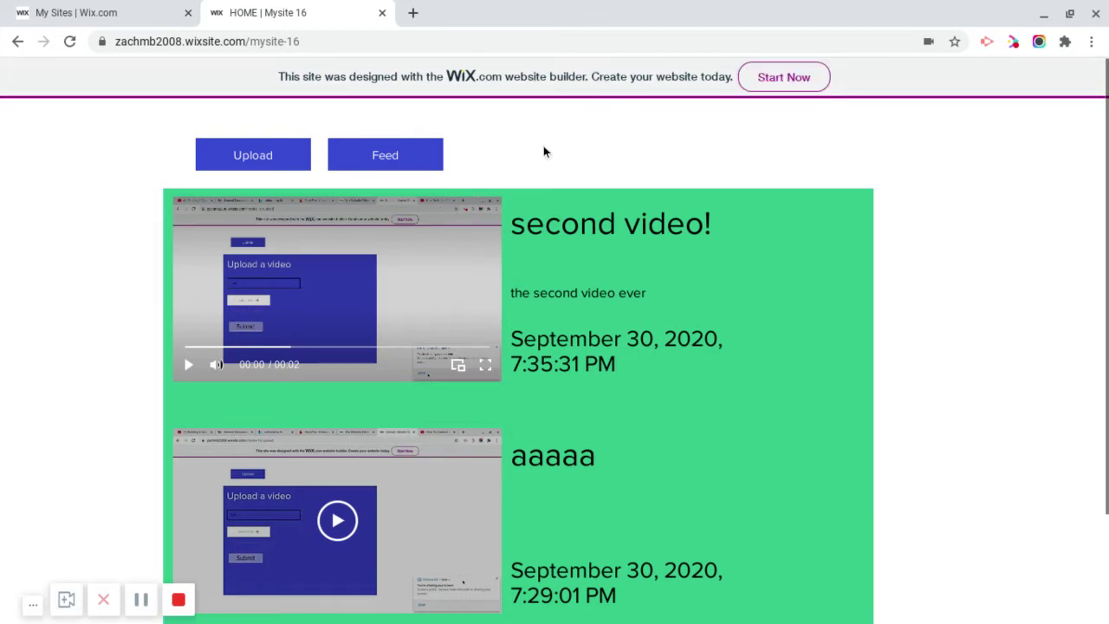
left_click_drag(704, 248, 619, 353)
left_click(619, 354)
Start a new Wix website from My Sites in the Other category, using the Editor and the Blank Templates collection.
left_click(148, 10)
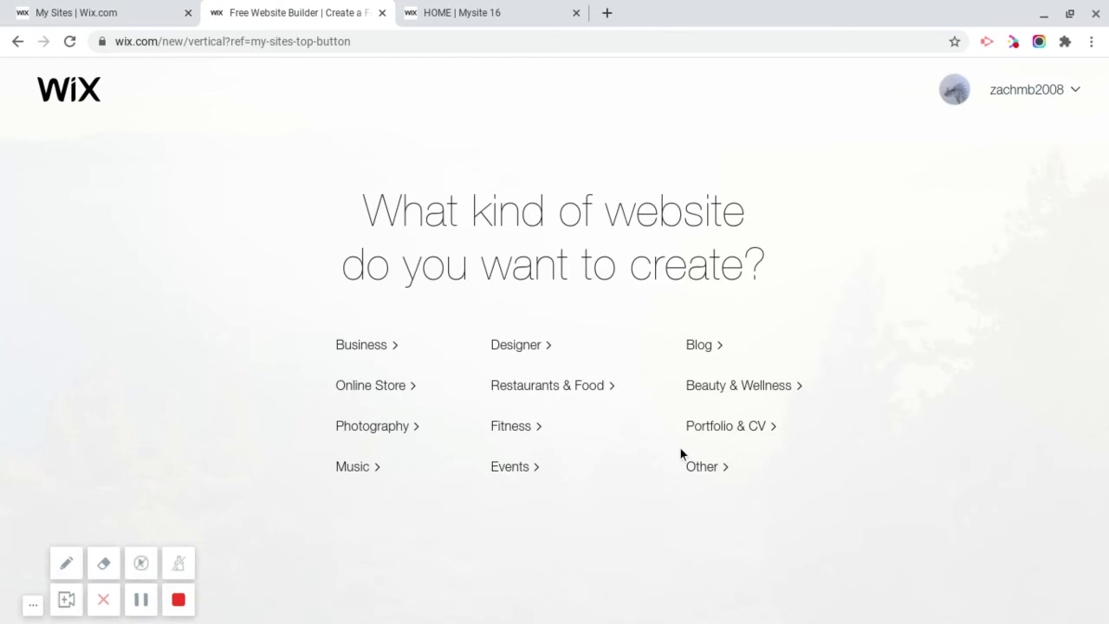
left_click(703, 467)
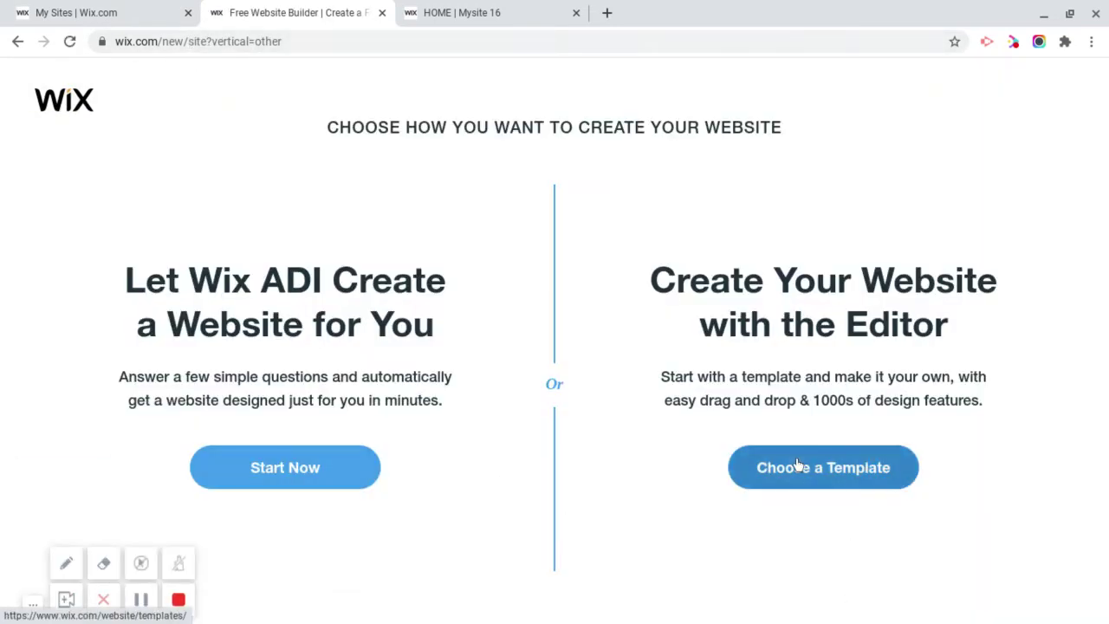
left_click(797, 465)
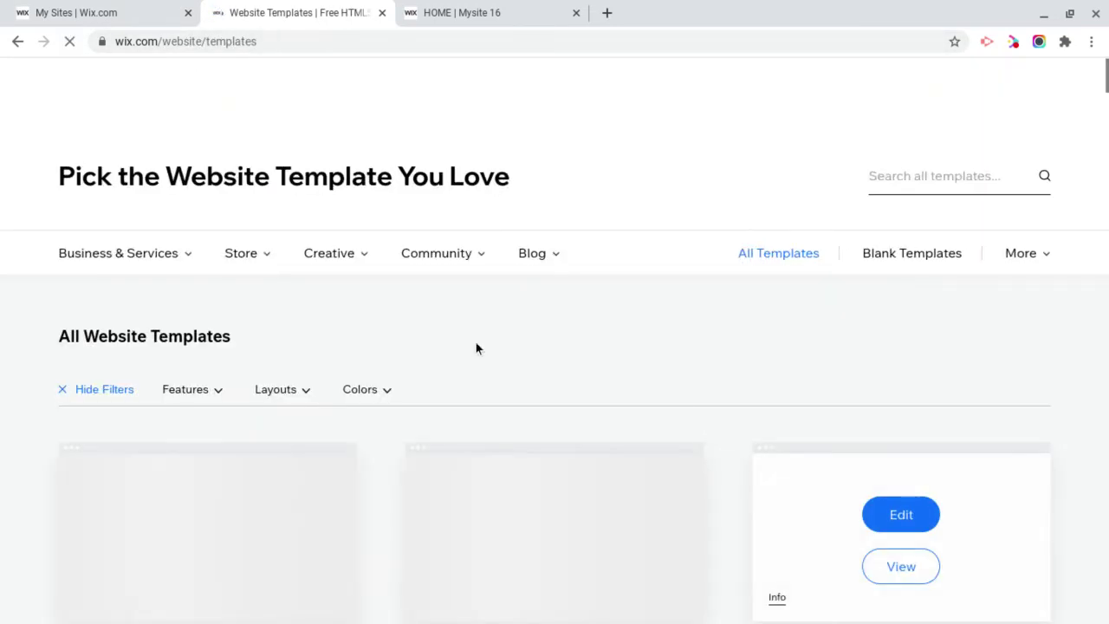
scroll(774, 289, "down", 1)
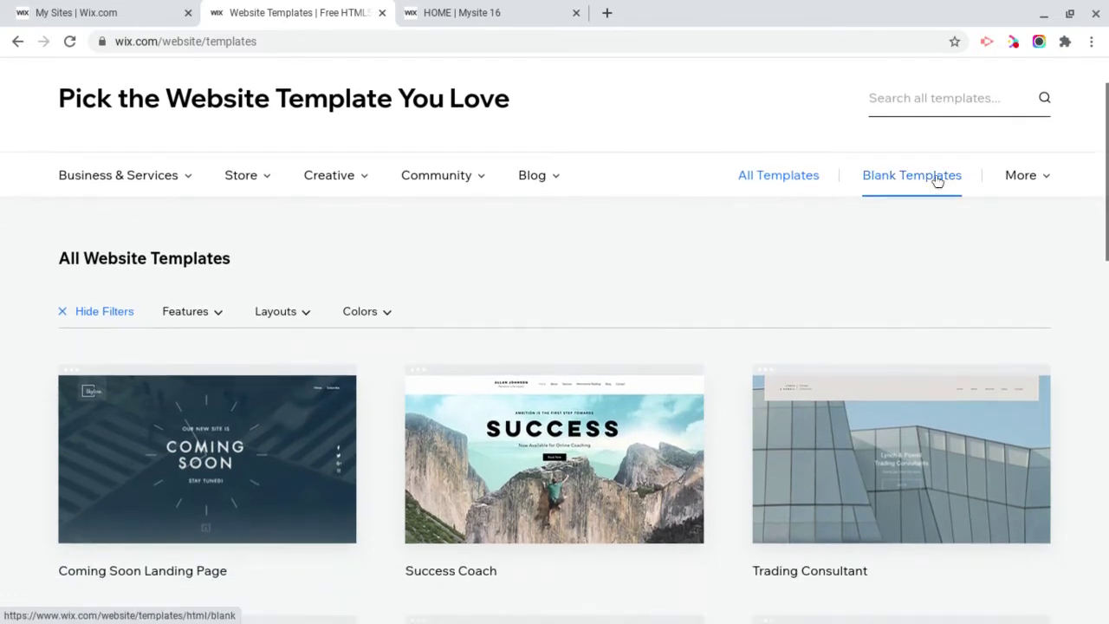
left_click(936, 180)
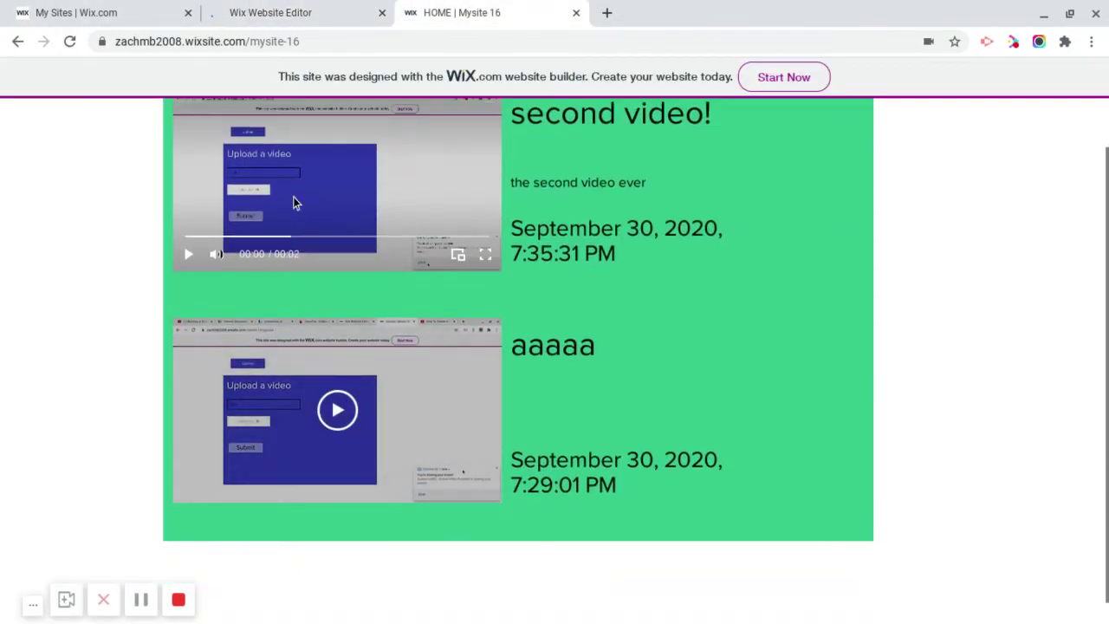
scroll(297, 202, "up", 1)
left_click(328, 290)
scroll(316, 284, "down", 1)
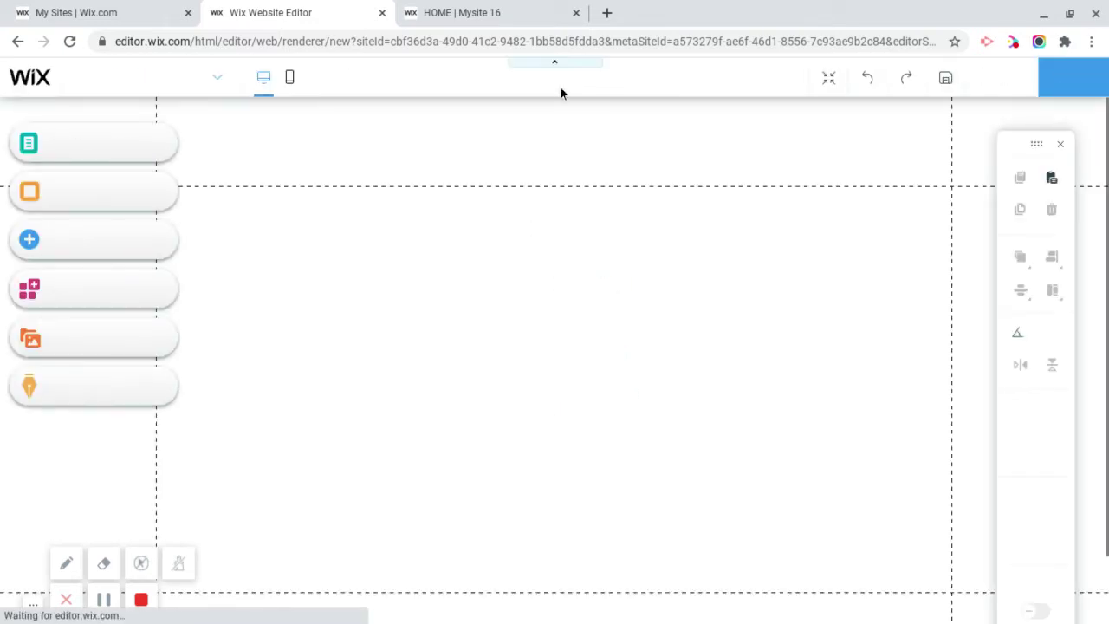
Turn on Dev Mode for the new site in the Wix Editor and dismiss the Corvid welcome dialog.
mouse_move(537, 77)
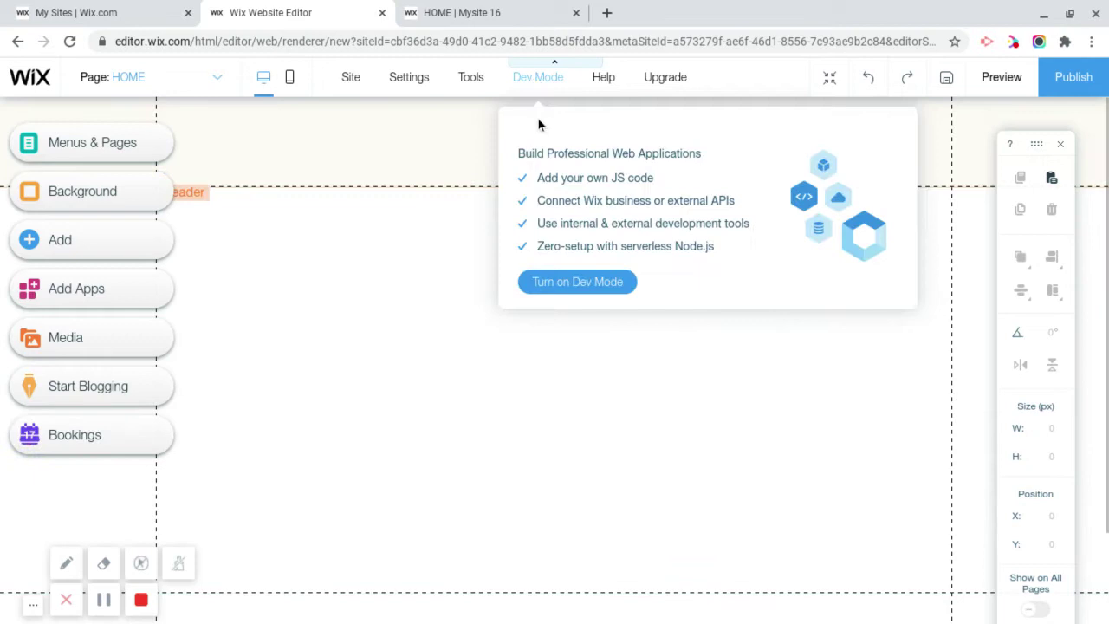
left_click(585, 282)
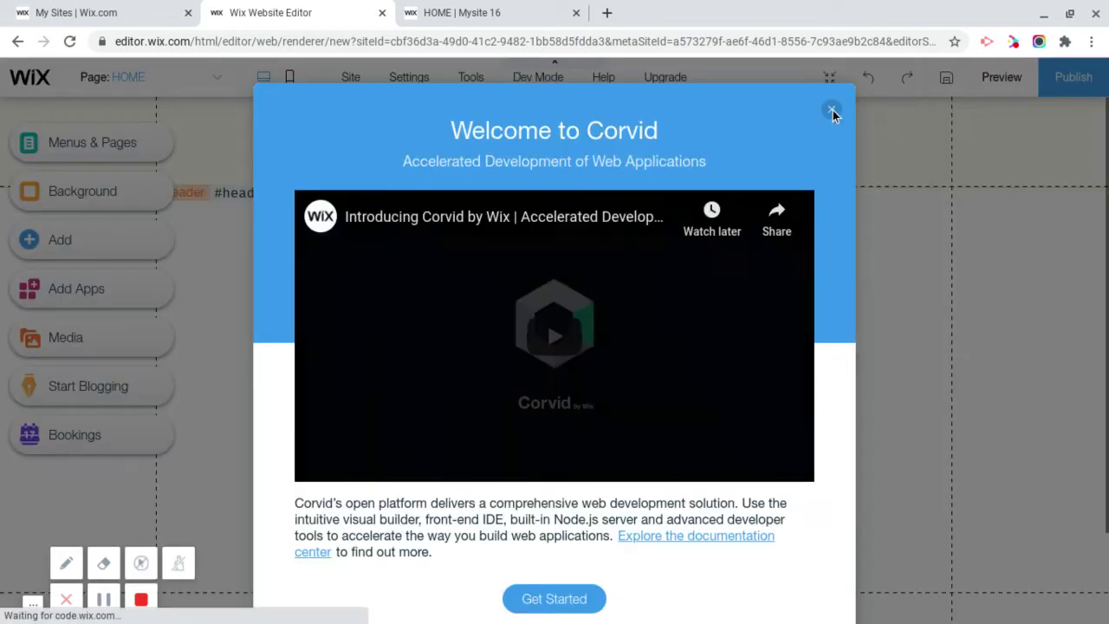
left_click(831, 111)
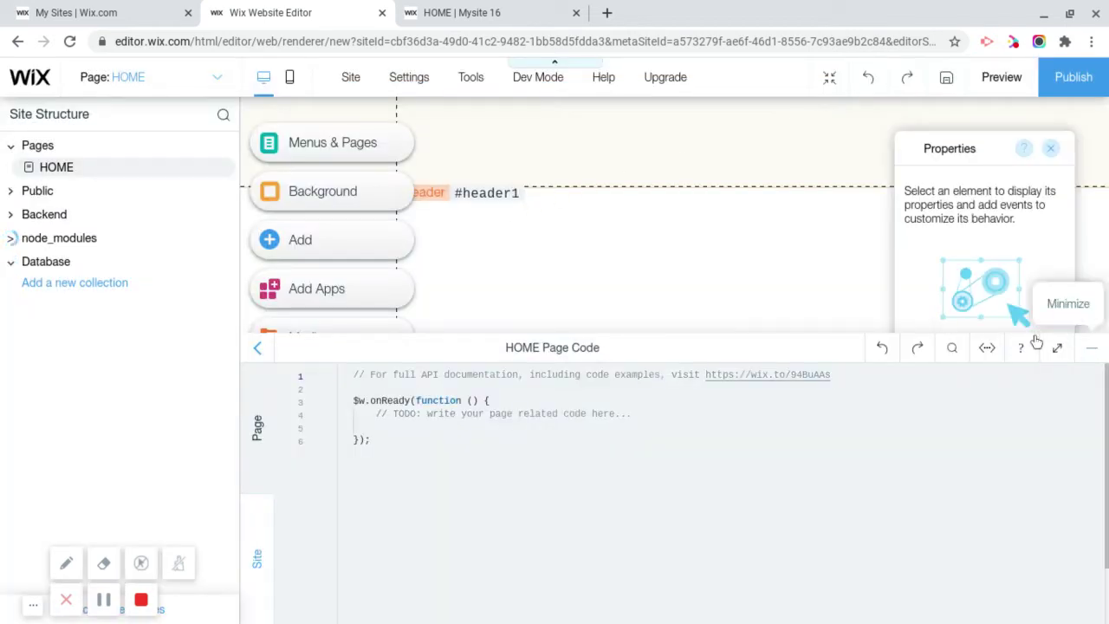
Clear the page code and element properties out of the way, and start a new blank database collection.
left_click(1089, 353)
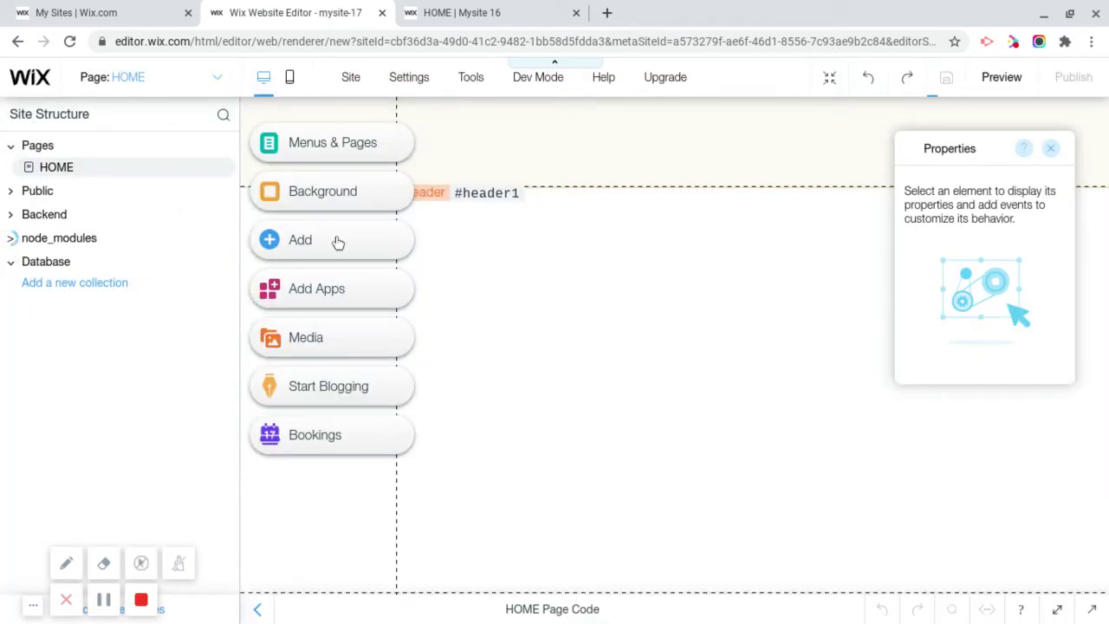
left_click(1048, 151)
left_click(269, 239)
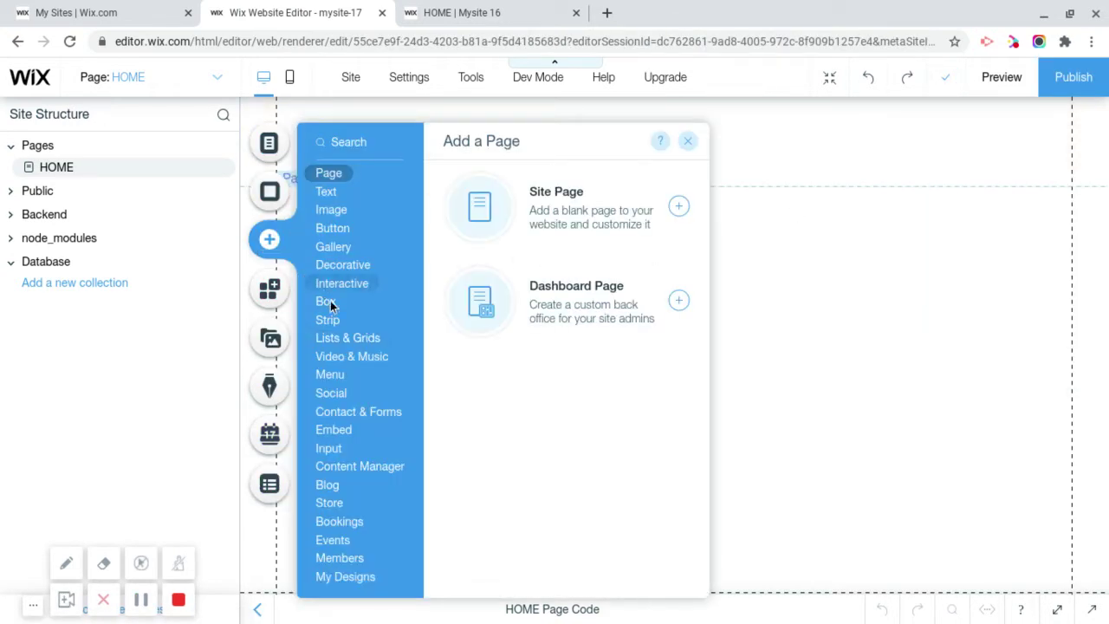
left_click(368, 468)
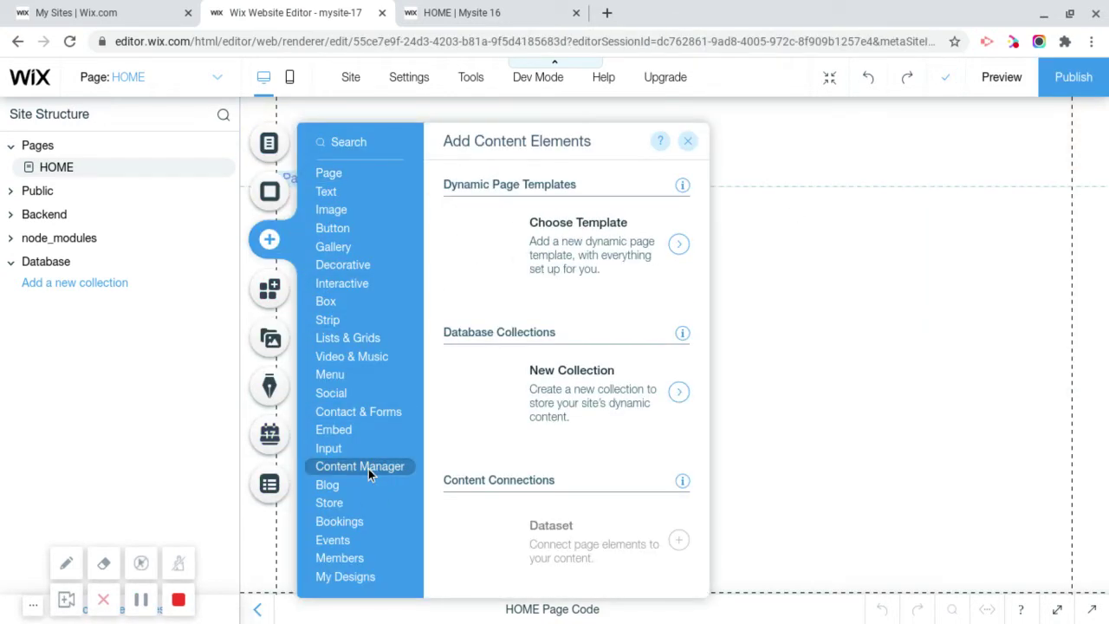
left_click(681, 390)
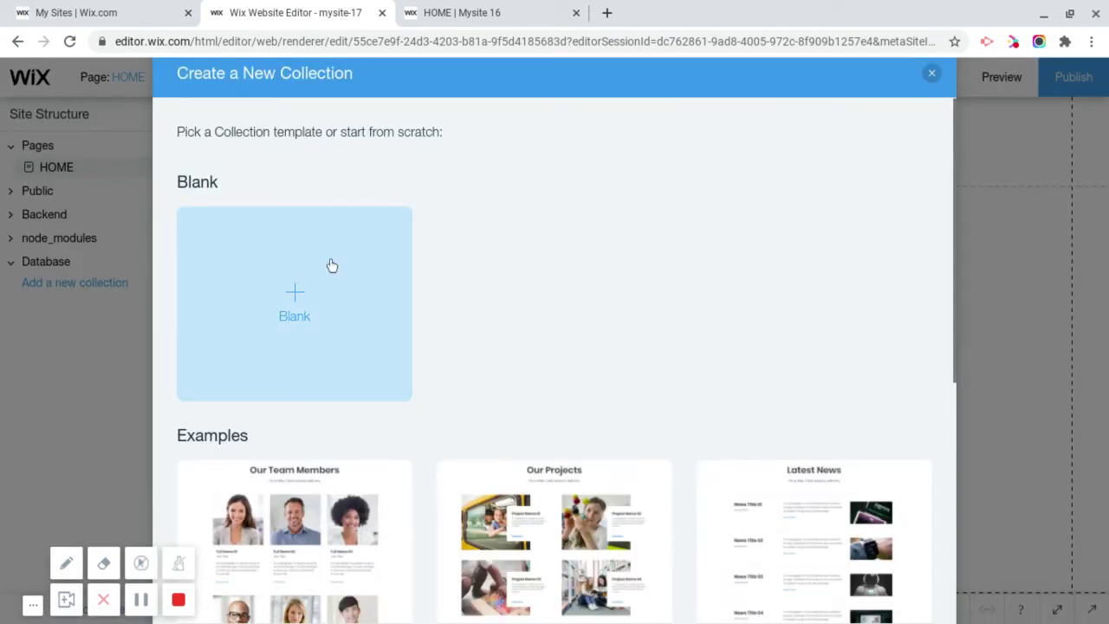
left_click(331, 265)
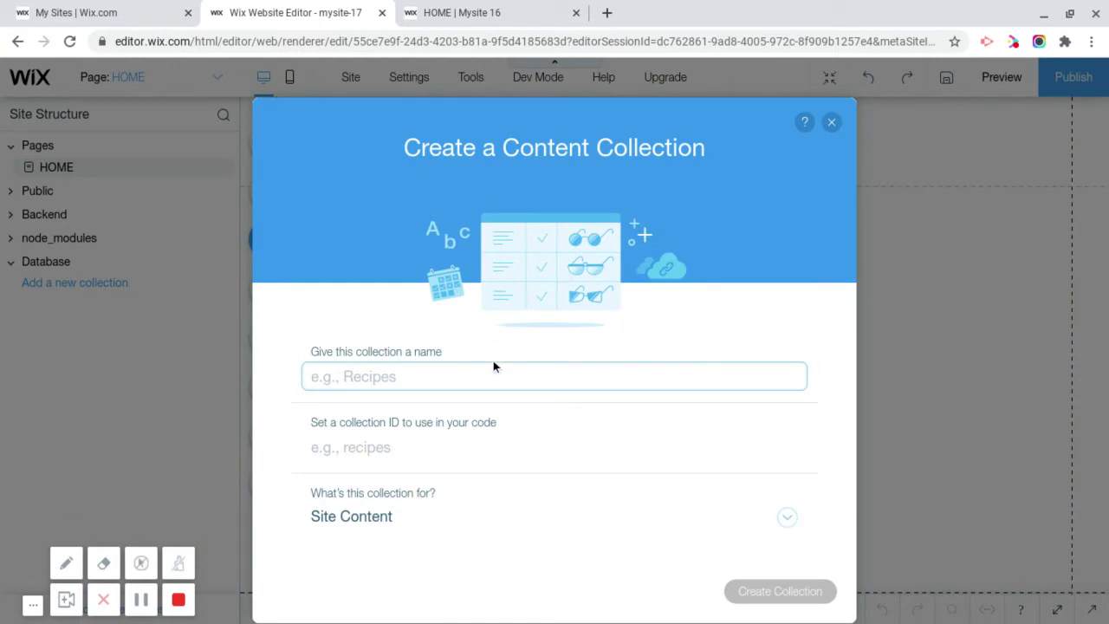
Name the collection Video, set its purpose to Custom Use, and continue to its permissions.
type("Video")
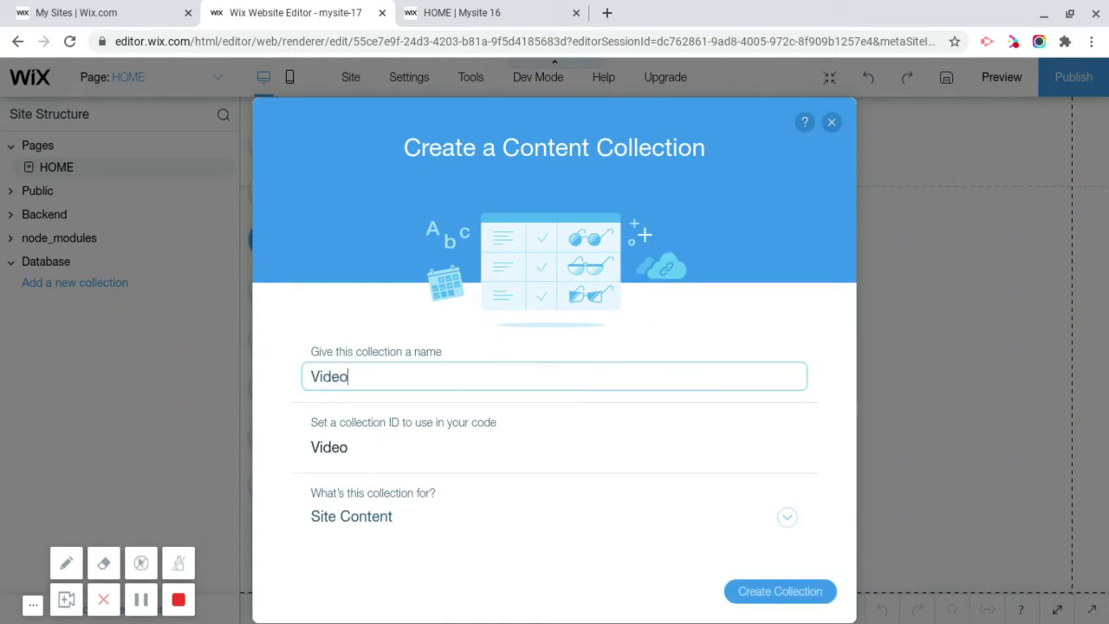
left_click(396, 499)
scroll(440, 358, "down", 1)
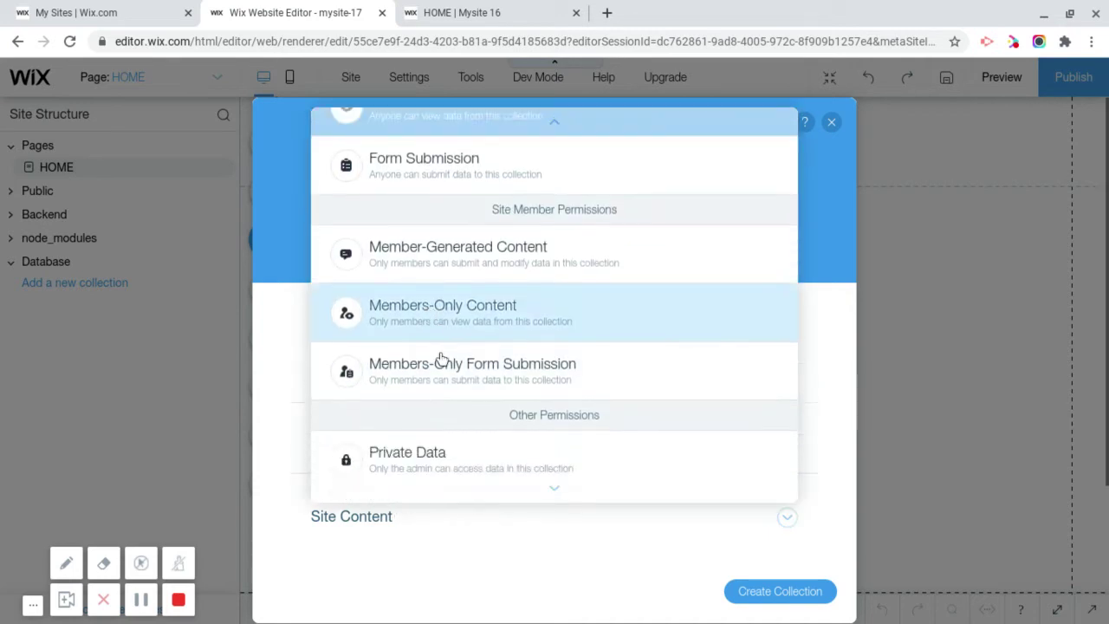
scroll(440, 357, "down", 1)
left_click(478, 460)
left_click(717, 593)
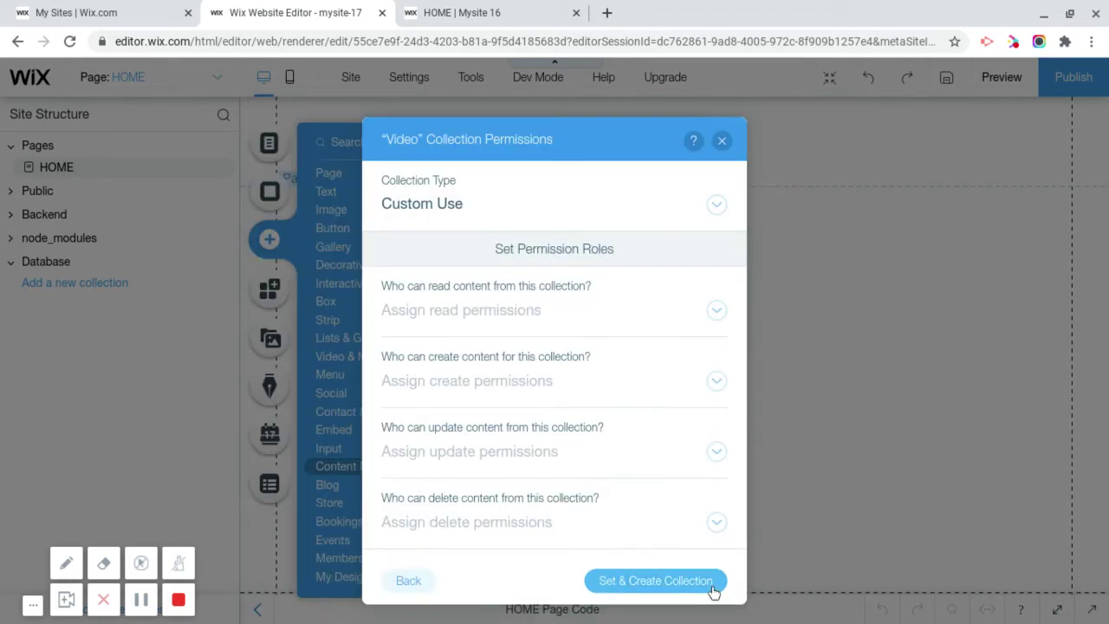
Create the Video collection with read and create permissions for Anyone and update and delete permissions for Admin, and return to the editor.
left_click(526, 317)
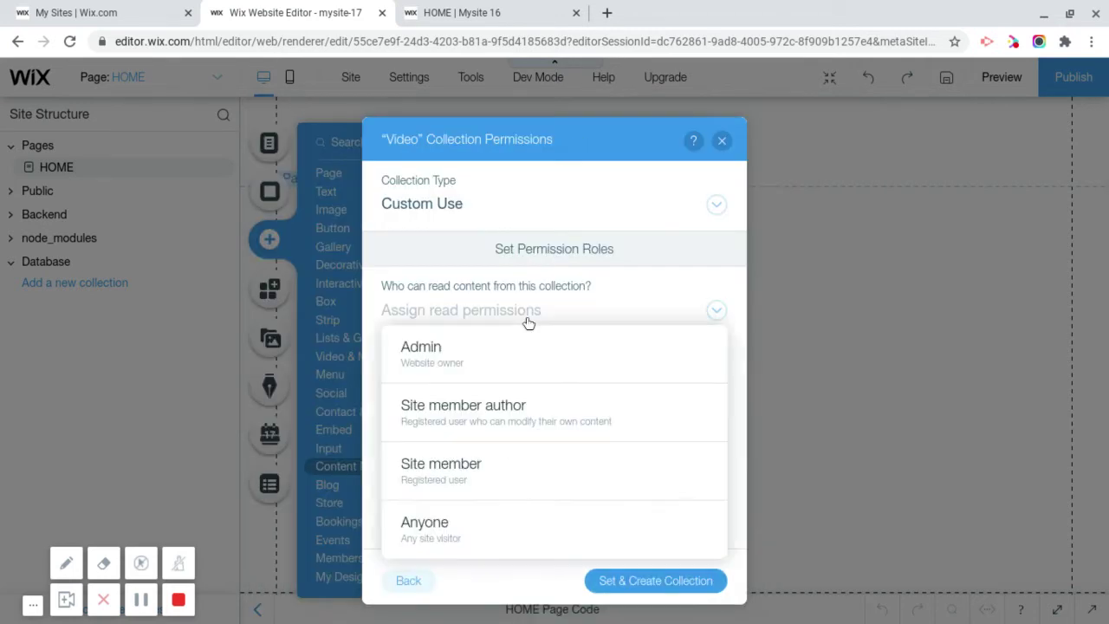
left_click(525, 524)
left_click(495, 385)
left_click(515, 528)
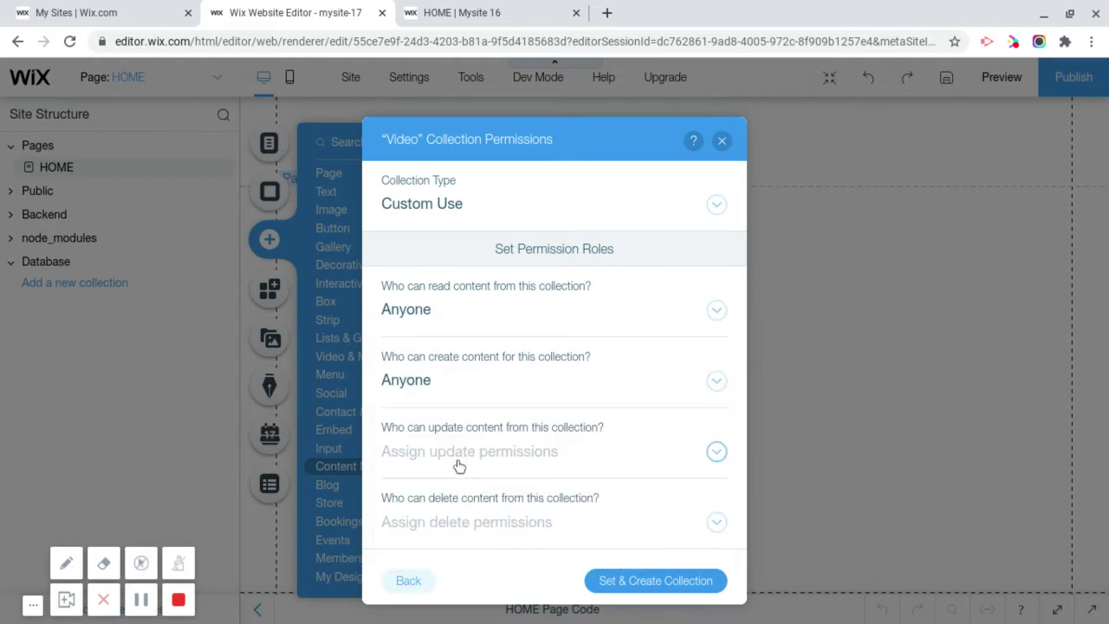
left_click(459, 466)
left_click(500, 242)
left_click(520, 535)
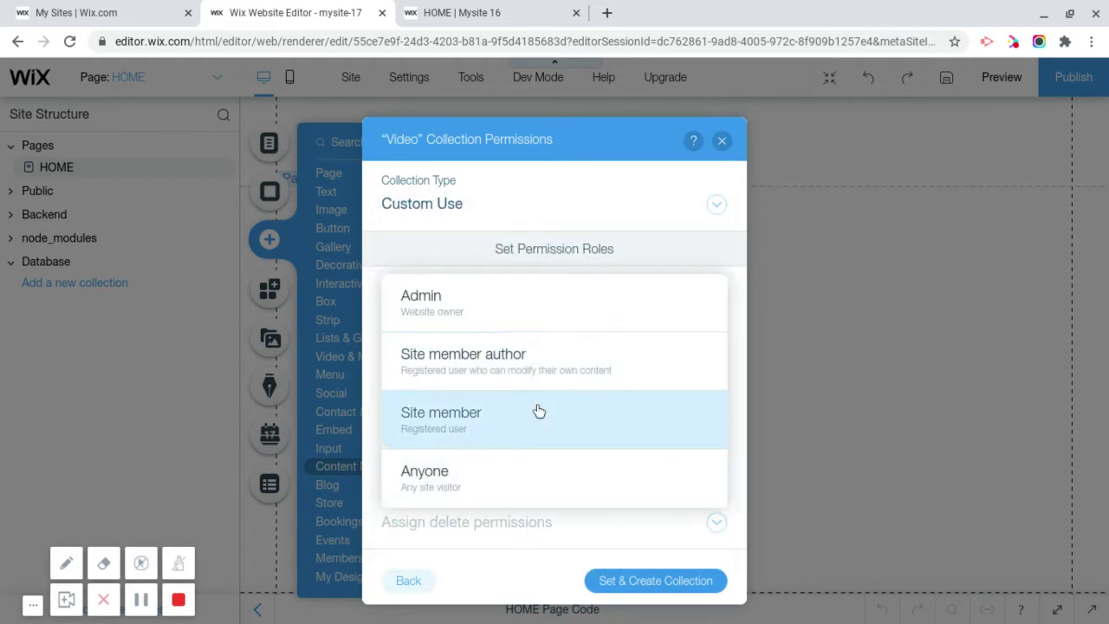
left_click(458, 301)
left_click(641, 581)
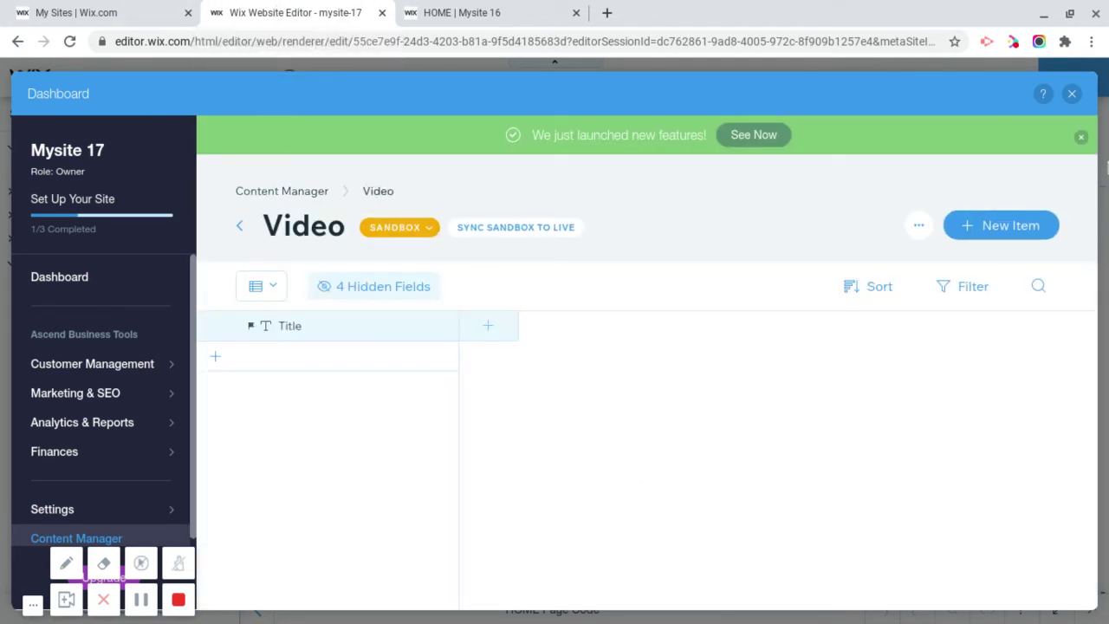
left_click(1071, 94)
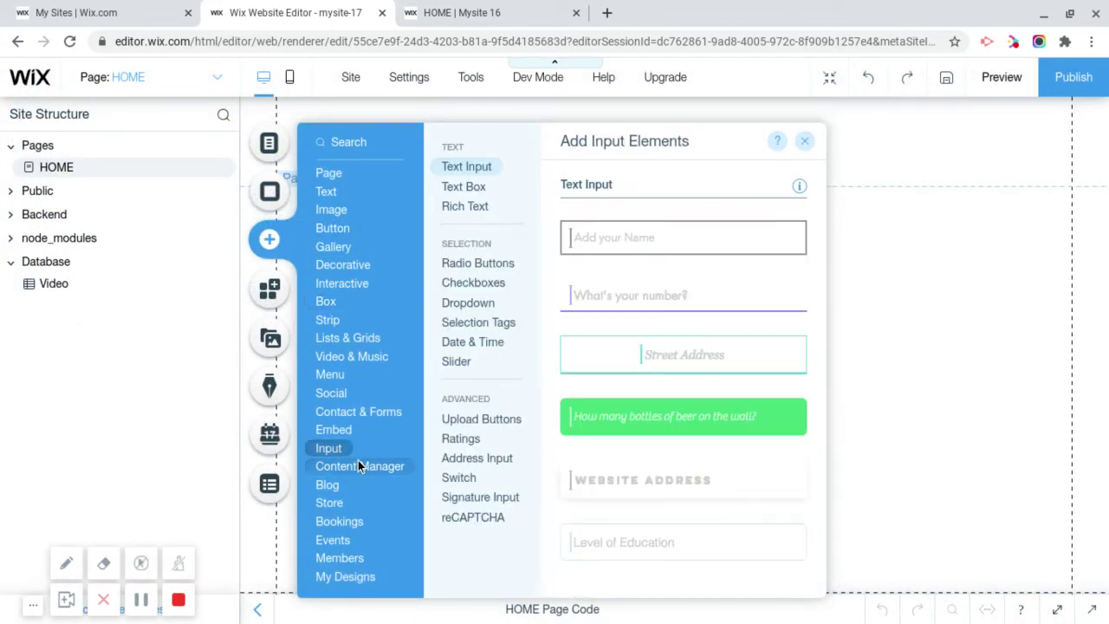
Add a dataset to the HOME page and connect it to the Video collection in Read-only mode.
mouse_move(357, 466)
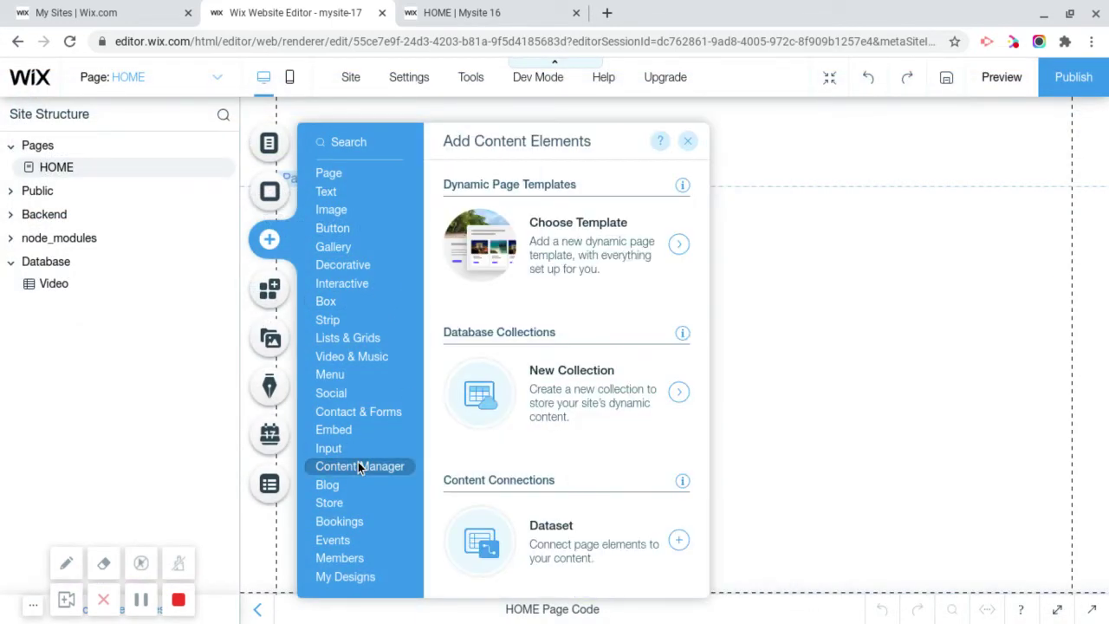
left_click(680, 540)
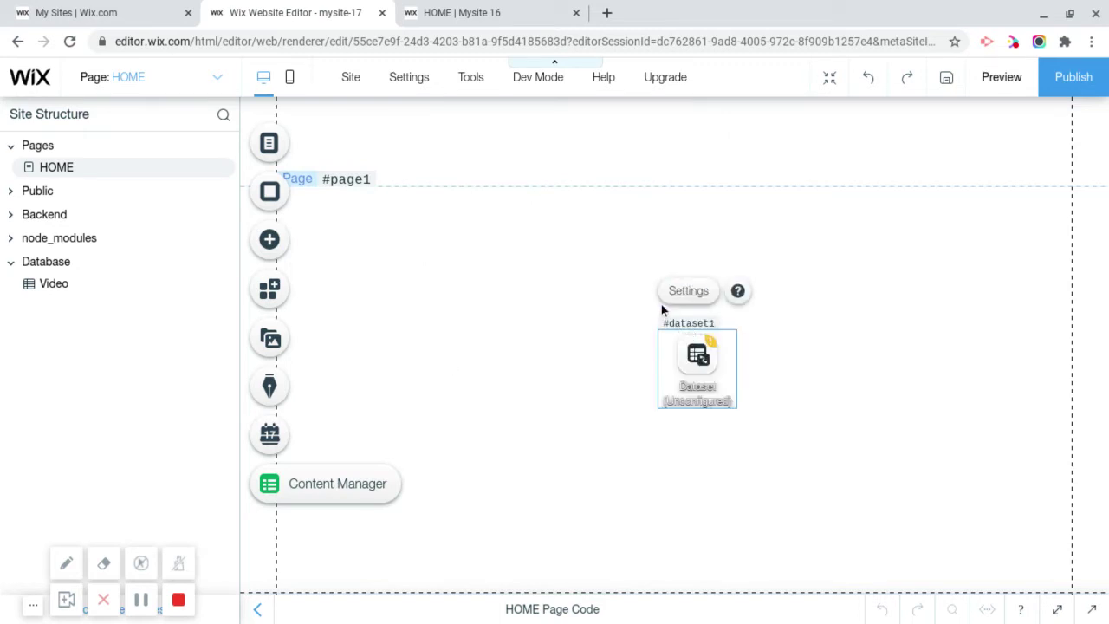
left_click(683, 295)
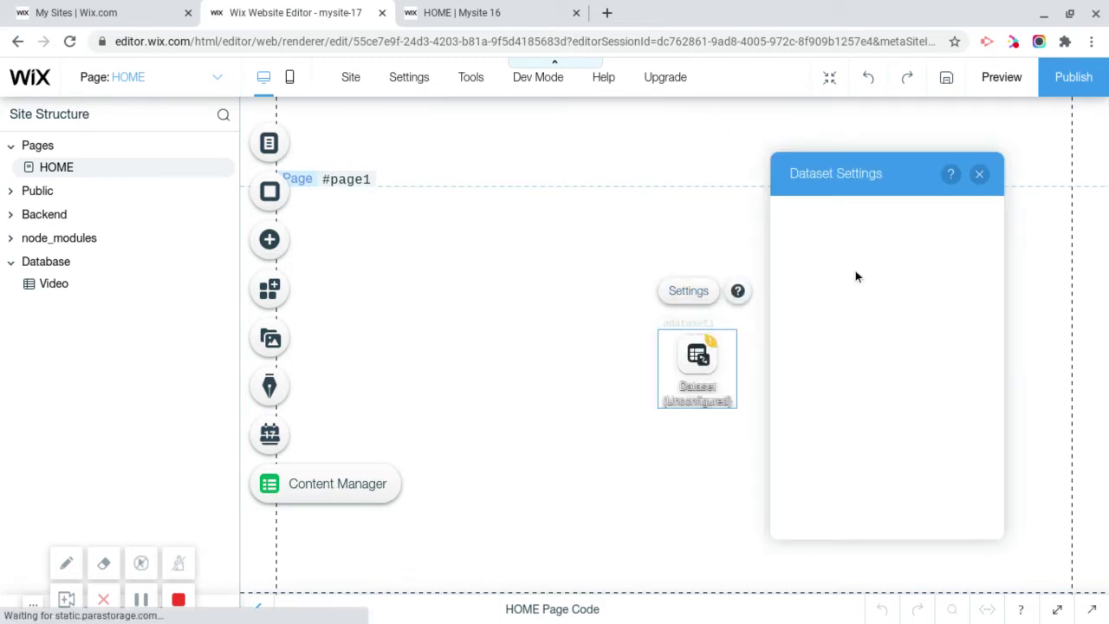
left_click(859, 249)
left_click(843, 270)
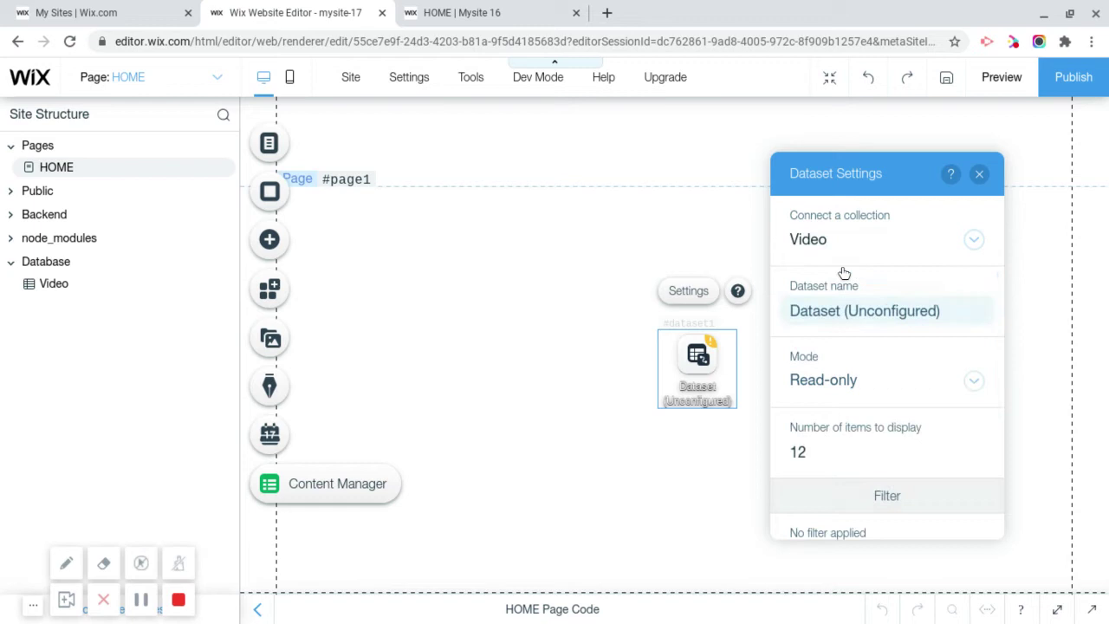
left_click(871, 368)
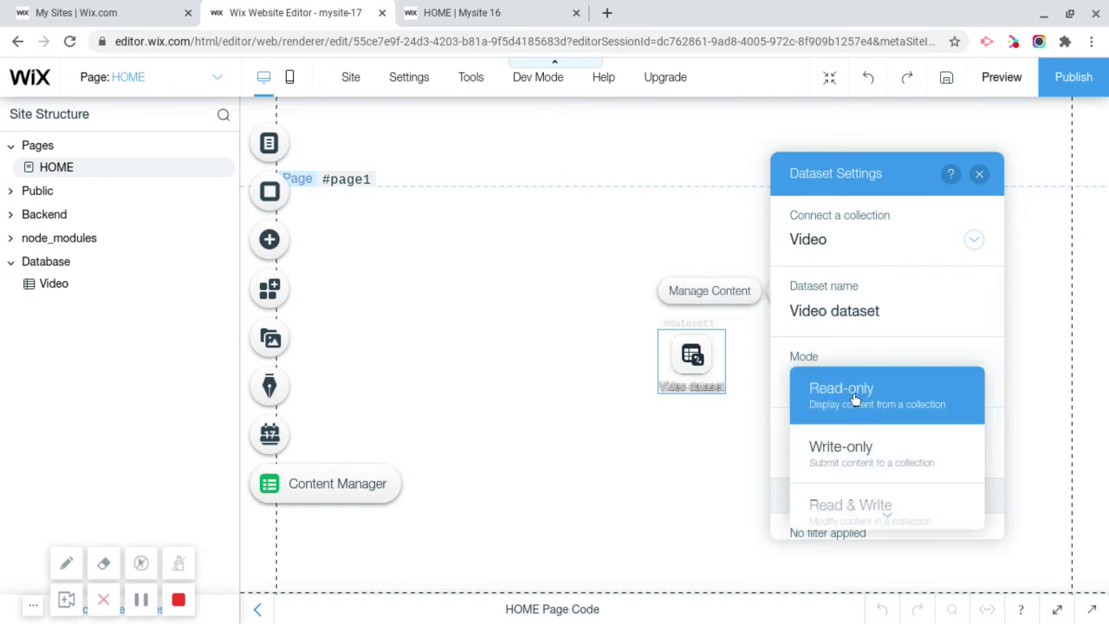
left_click(854, 397)
Set the Video dataset to display 15 items and move its icon to the upper-left area of the page.
scroll(838, 342, "down", 2)
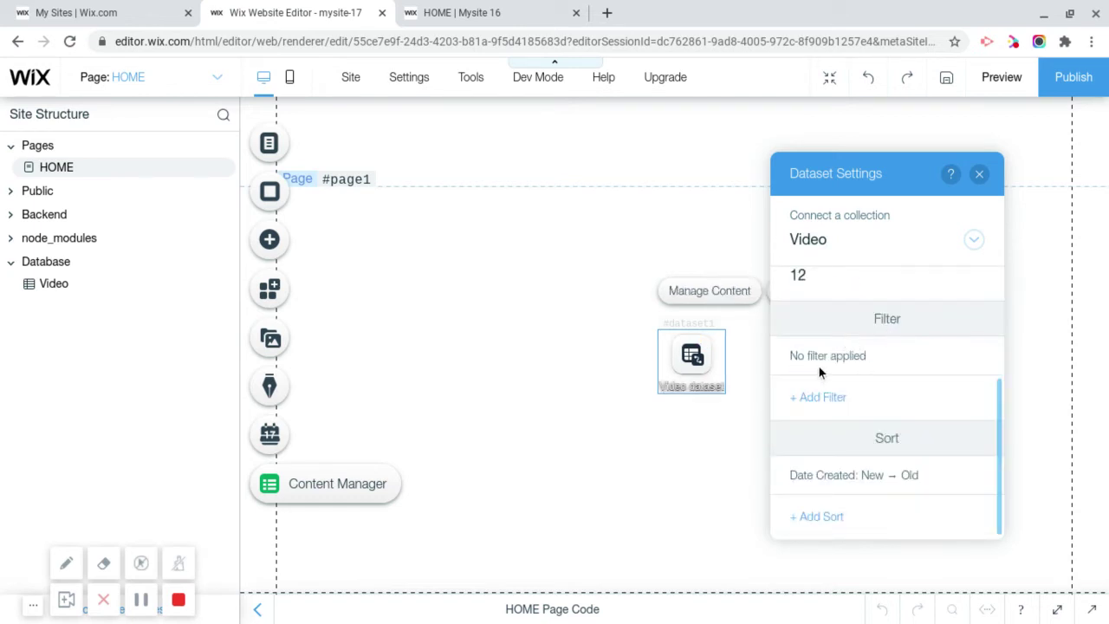
scroll(819, 371, "up", 2)
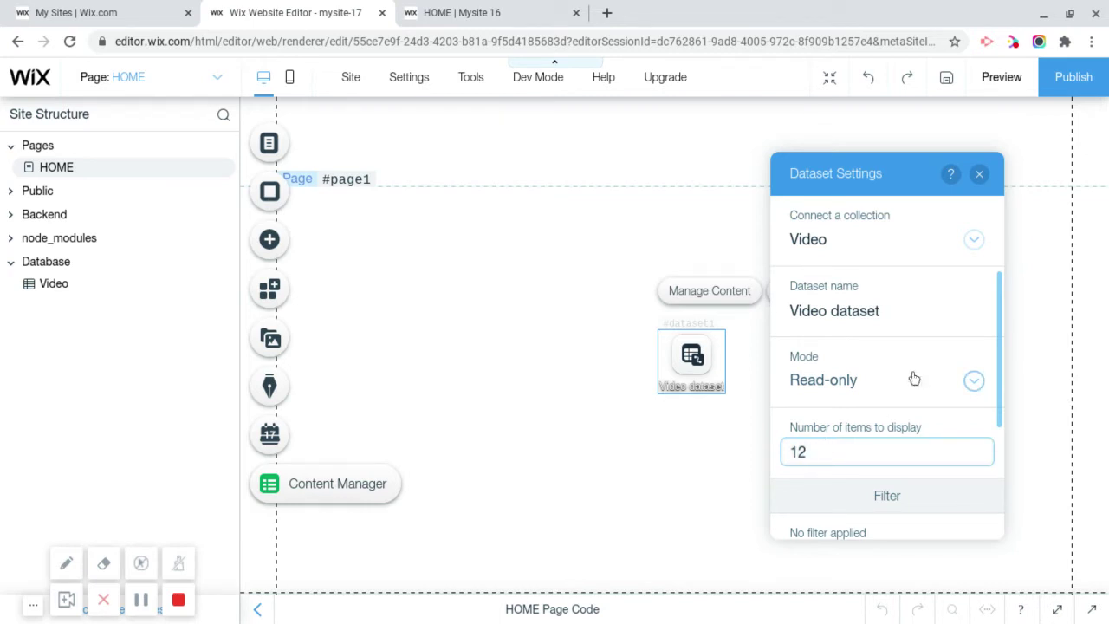
key("BackSpace")
type("15")
key("BackSpace")
left_click(797, 546)
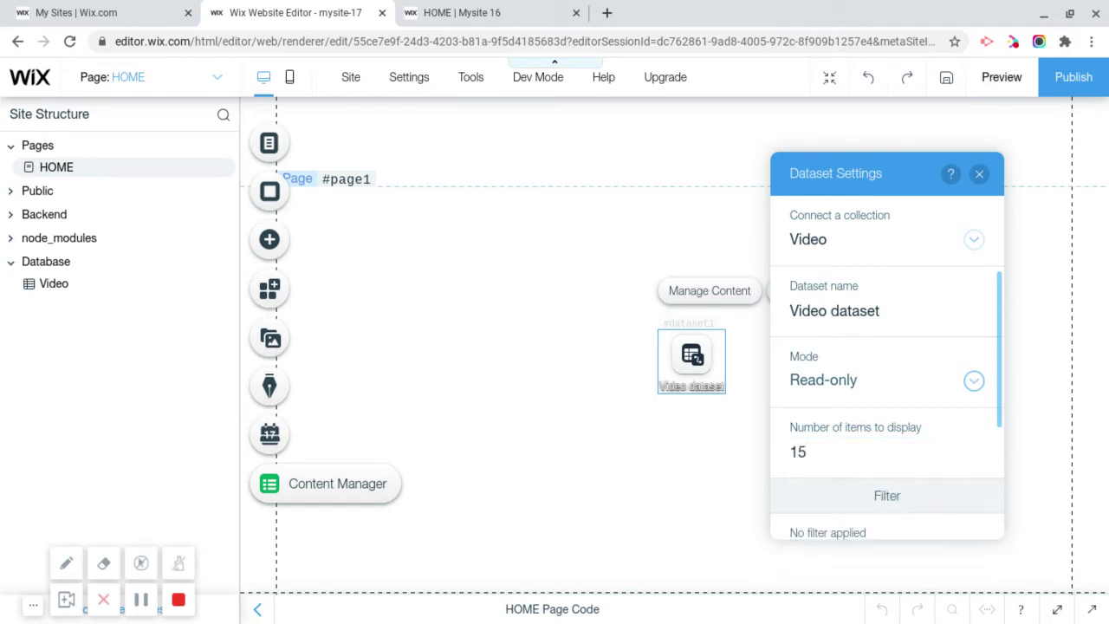
left_click(977, 175)
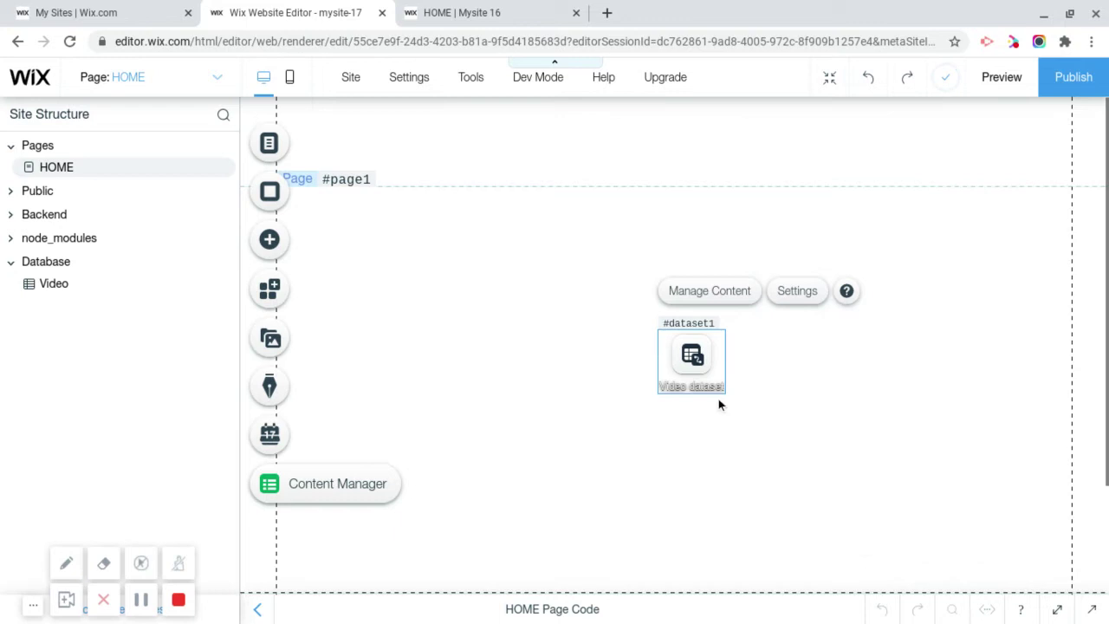
left_click_drag(693, 359, 355, 233)
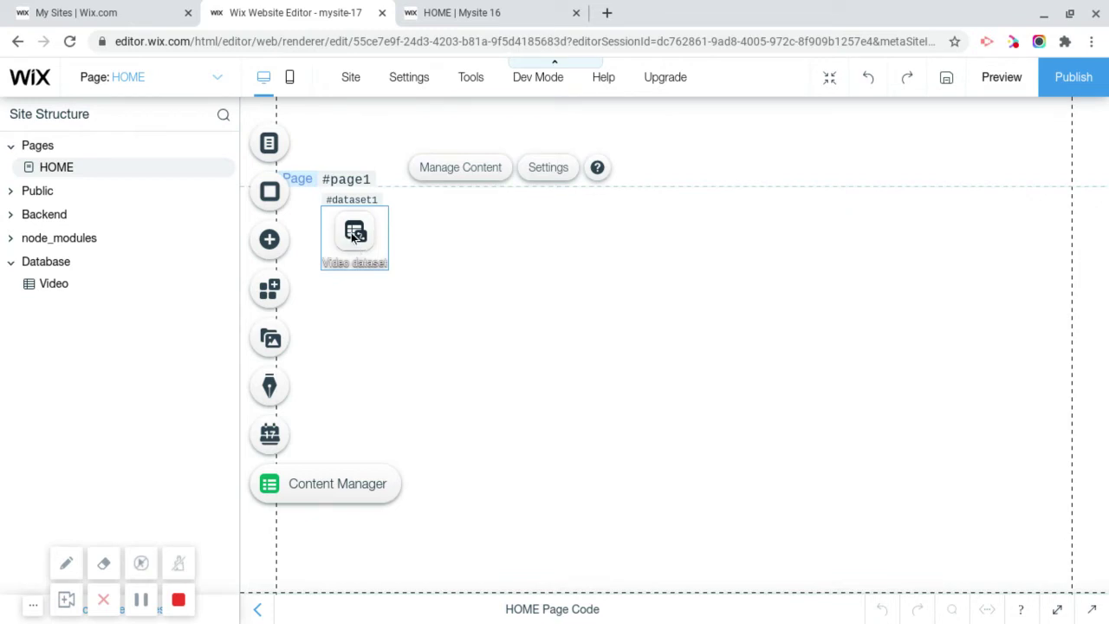
Add the green numbered-list repeater to the HOME page and delete the number text from its items.
left_click(269, 239)
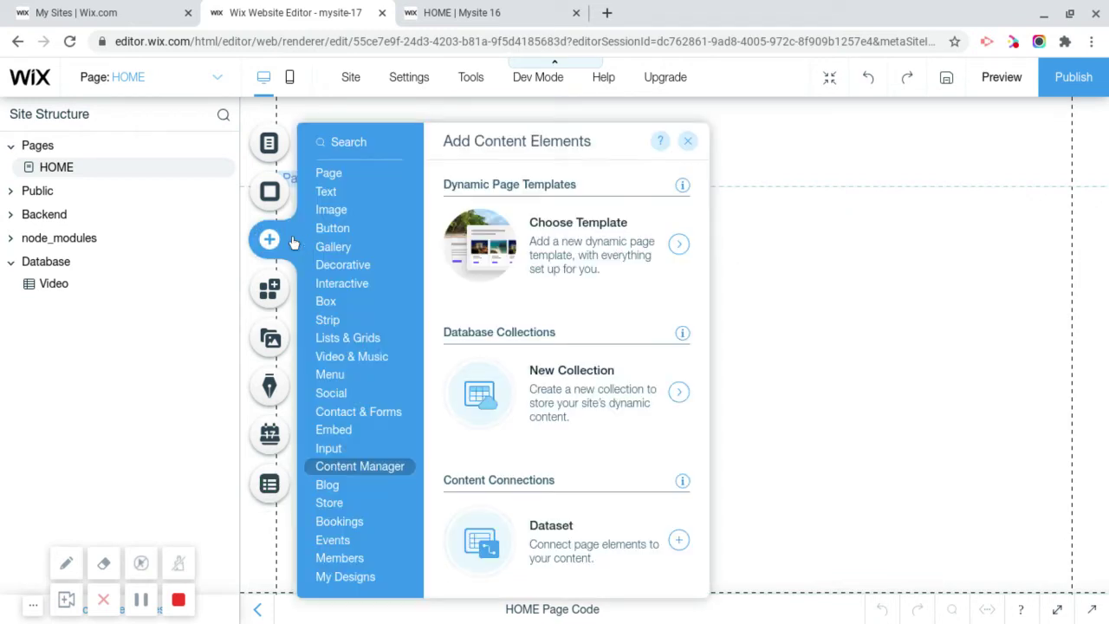
left_click(334, 247)
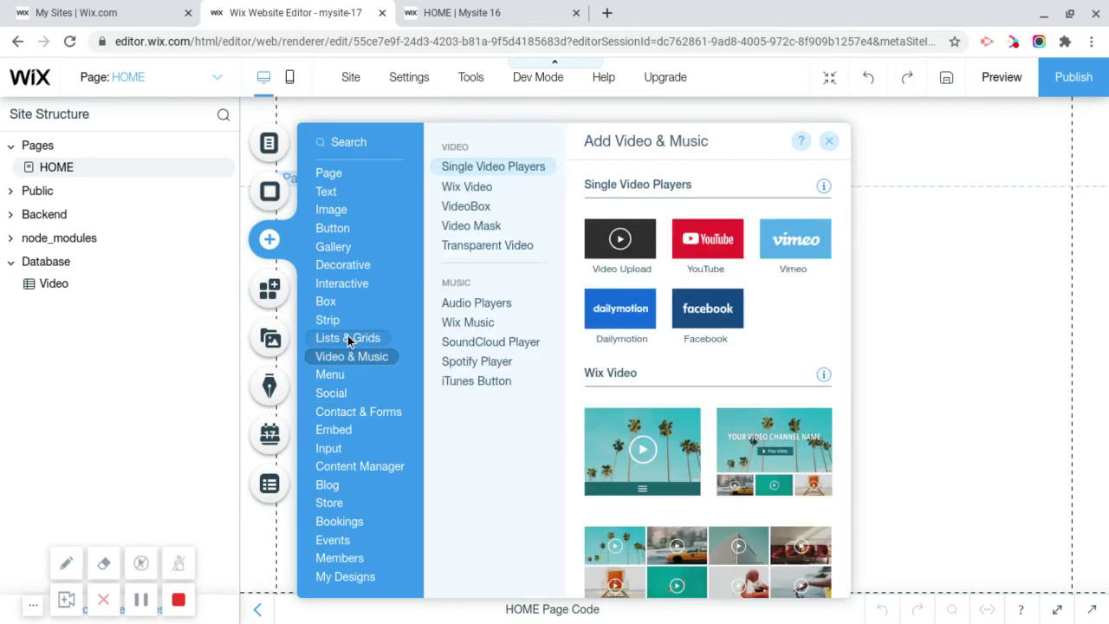
key("Escape")
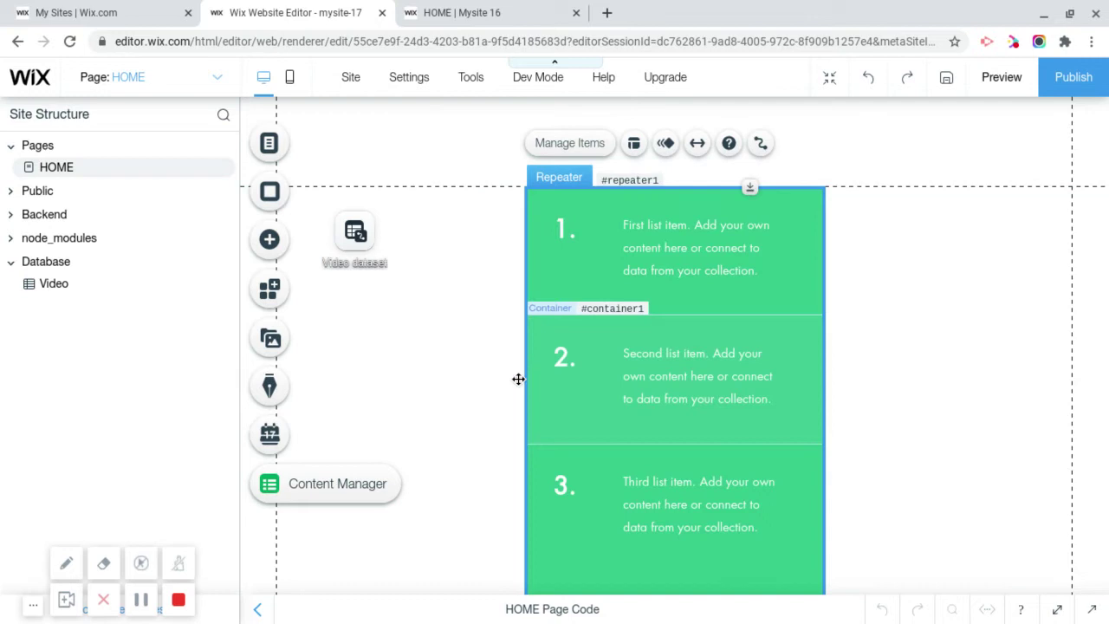
left_click(674, 350)
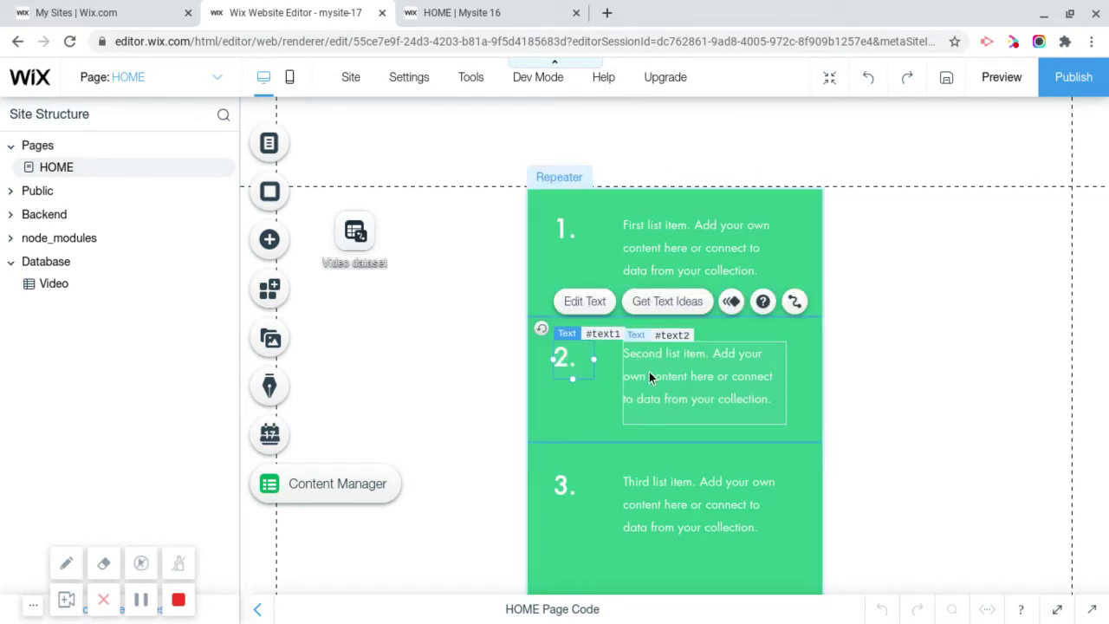
key("Delete")
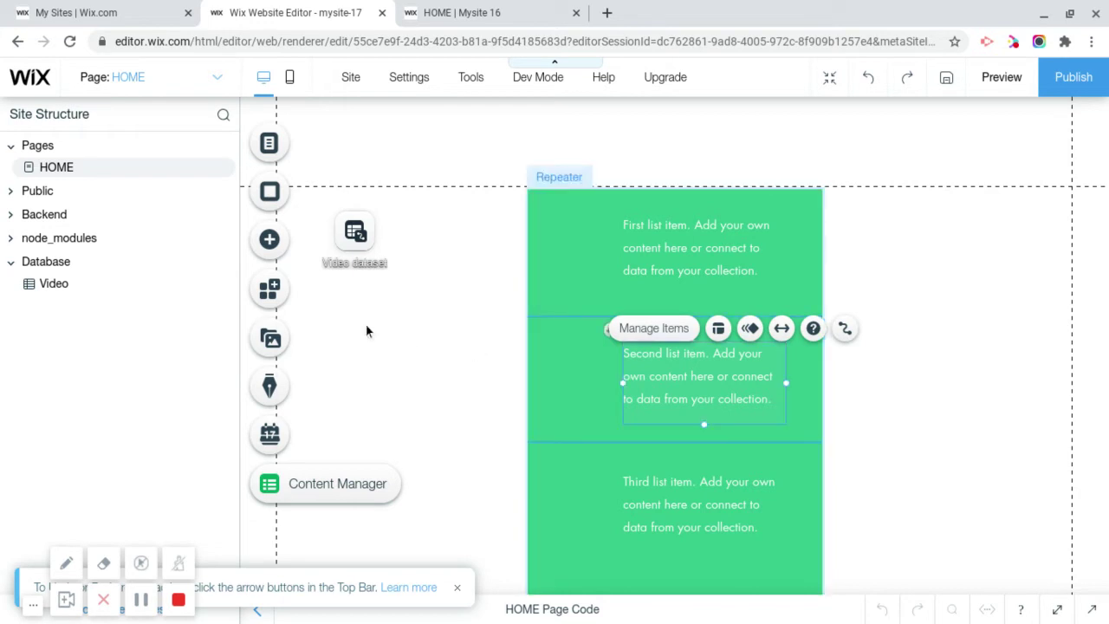
Add a single Video Upload player to the HOME page and move it to the lower part of the green repeater.
left_click(268, 240)
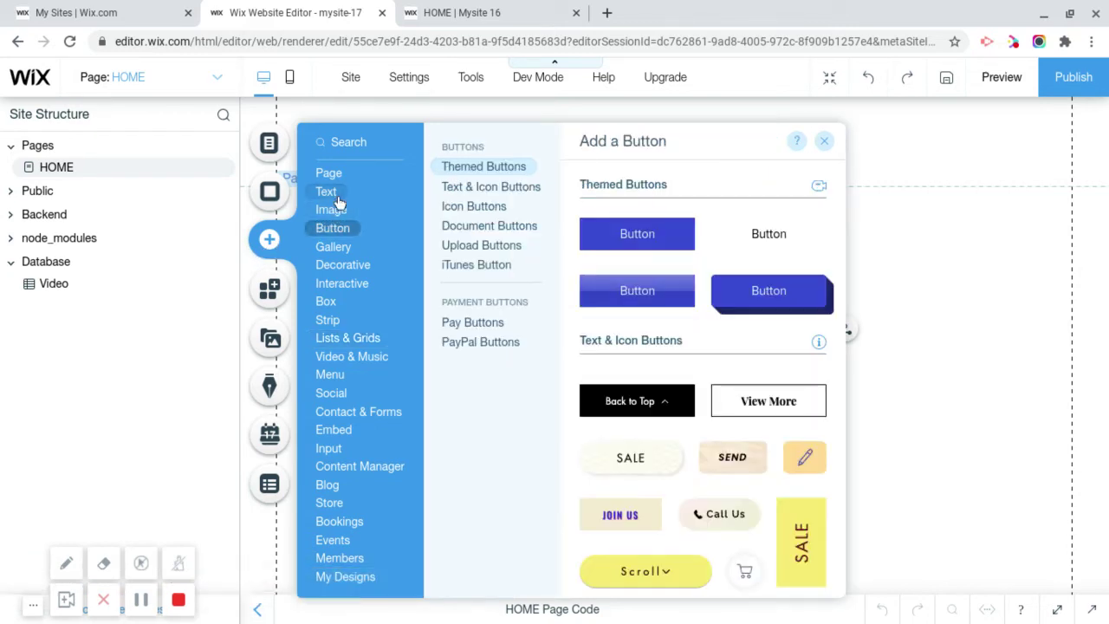
mouse_move(334, 246)
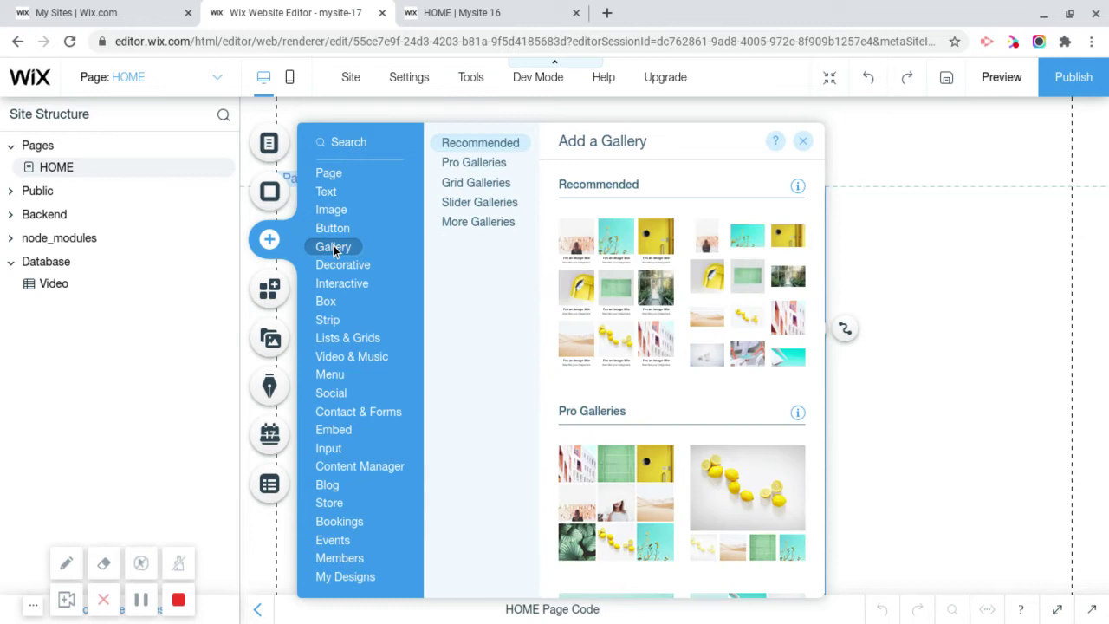
mouse_move(347, 286)
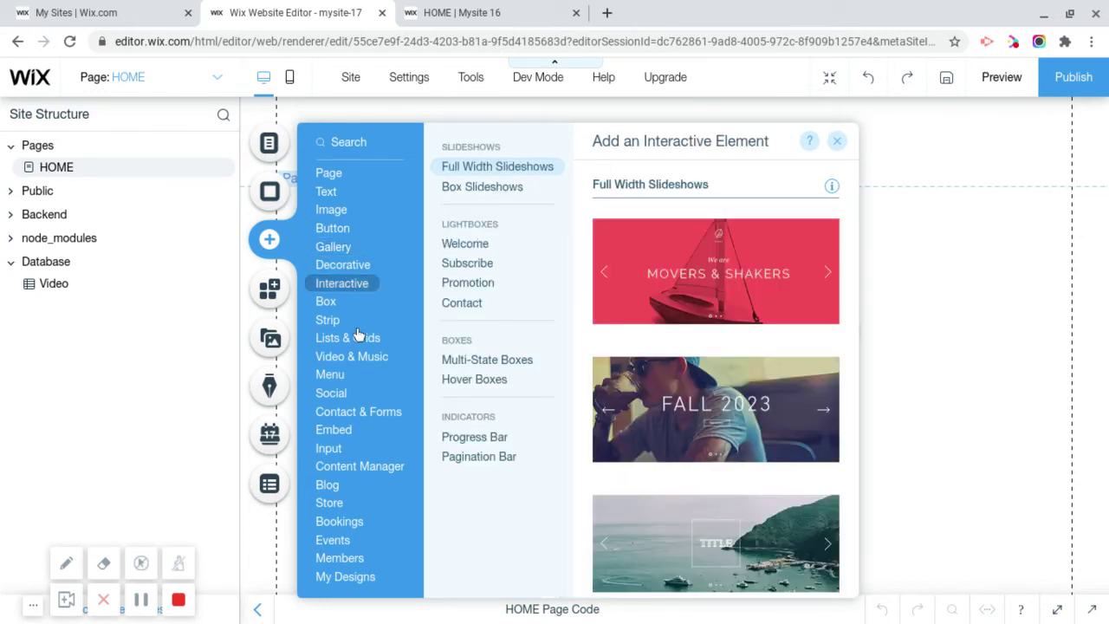
mouse_move(333, 321)
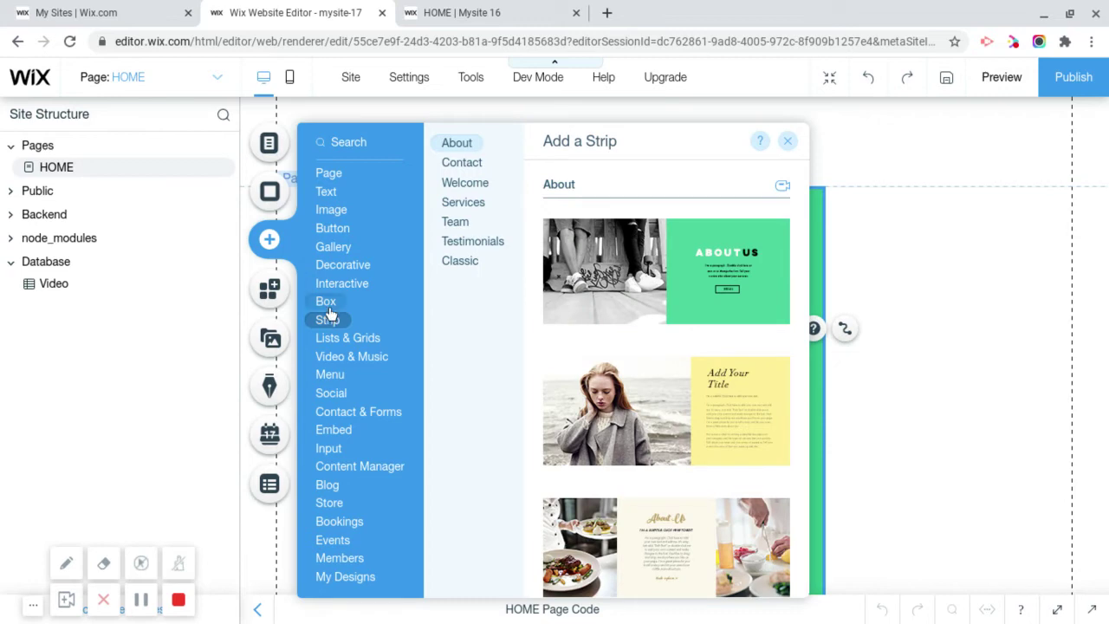
mouse_move(344, 346)
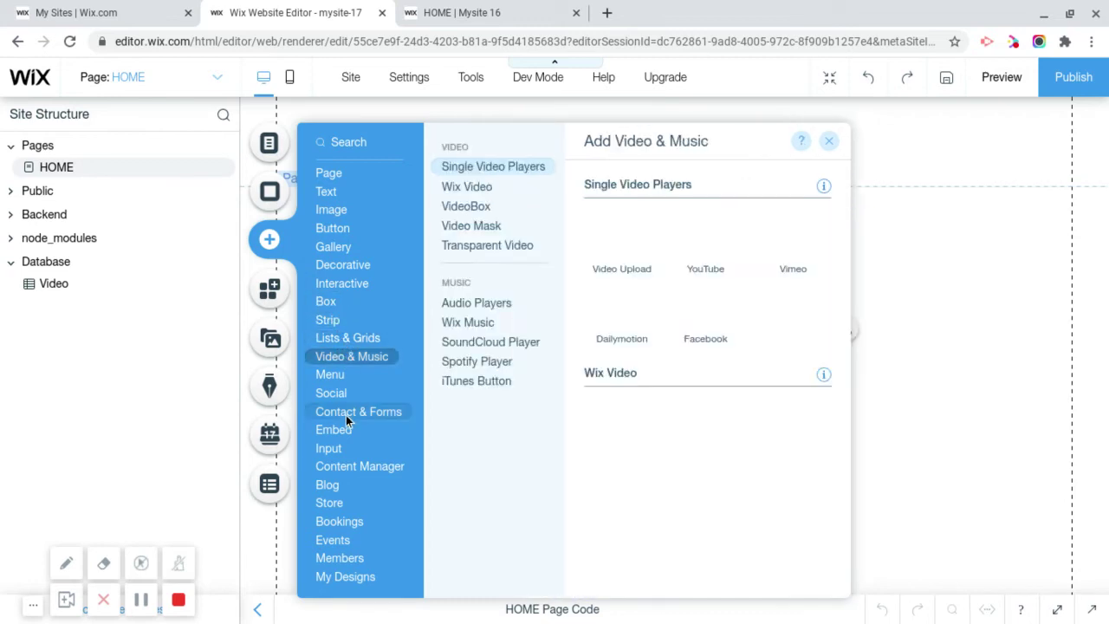
mouse_move(343, 436)
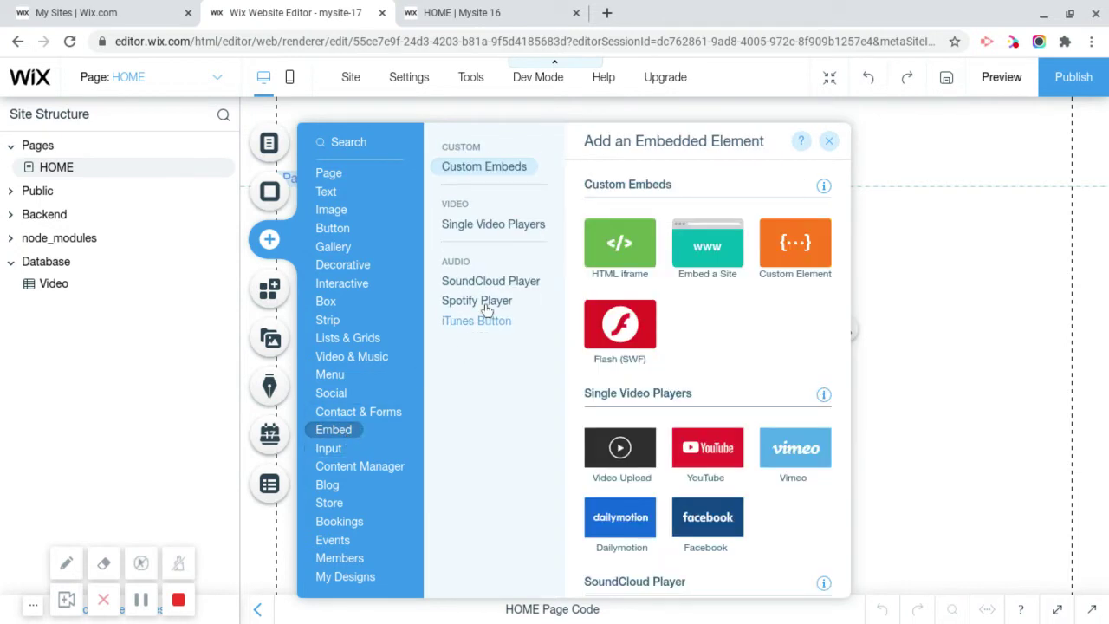
left_click(514, 224)
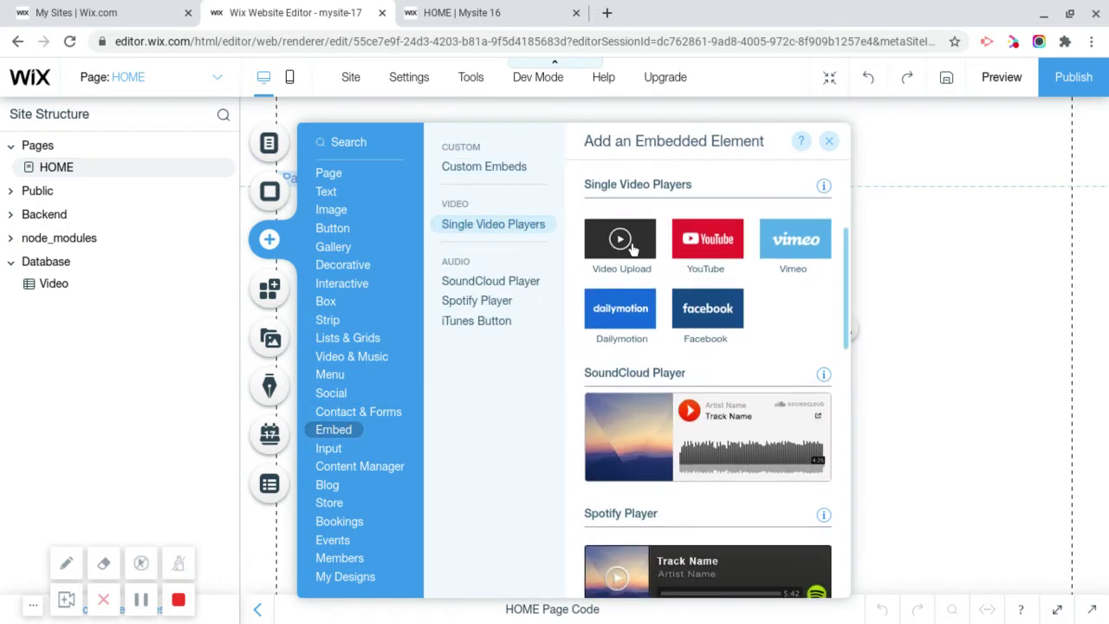
left_click(632, 249)
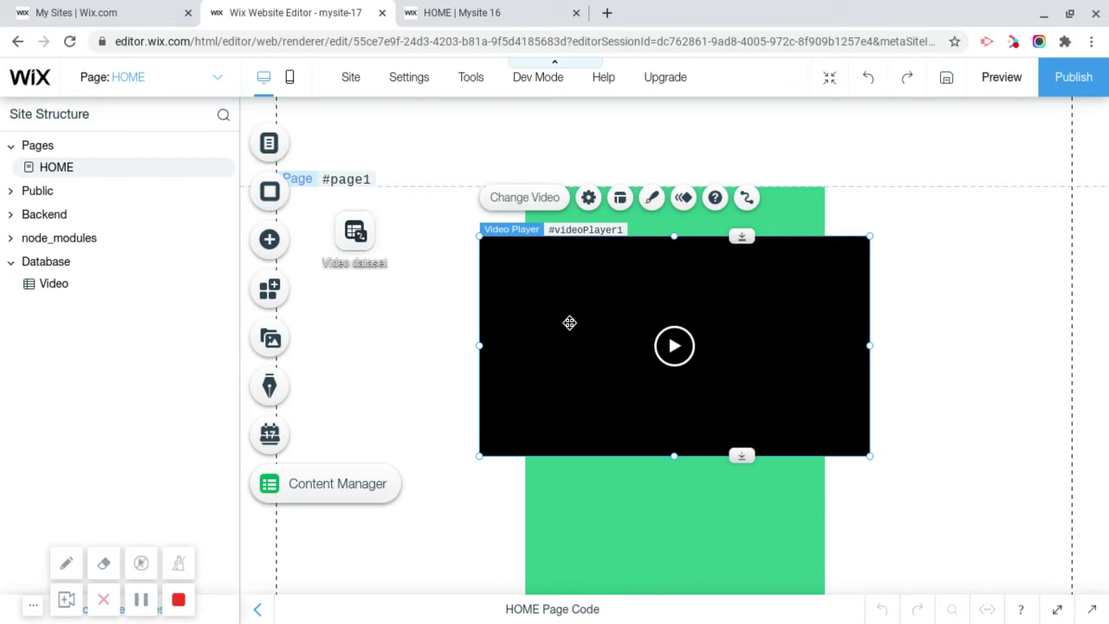
left_click_drag(528, 341, 624, 477)
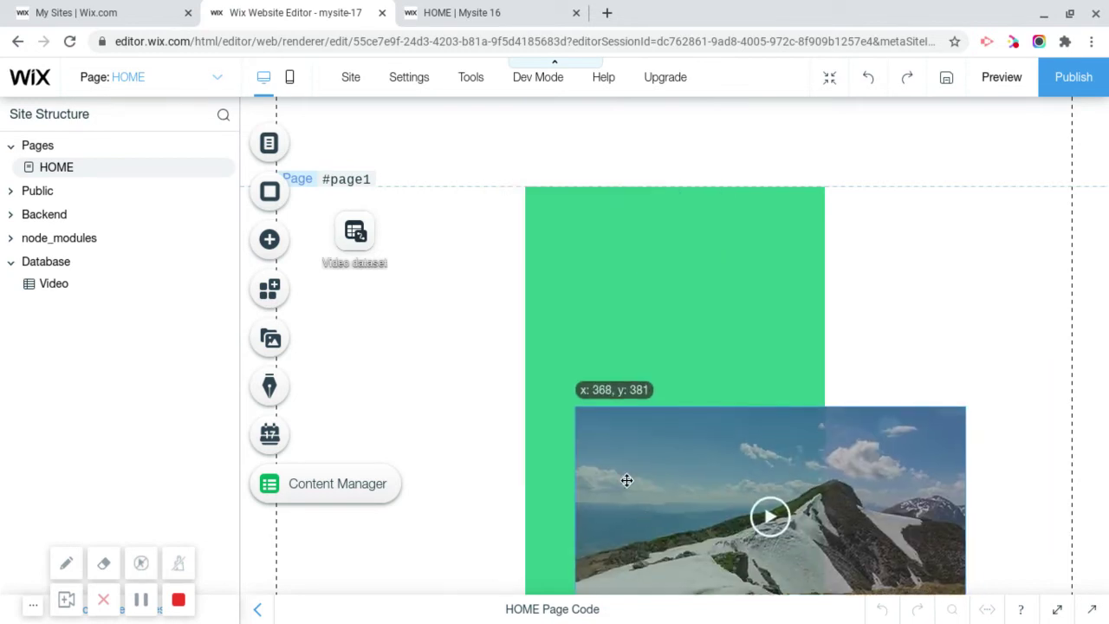
Move the green repeater to the page's left margin and enlarge its items, making them wider and about 328 px tall.
left_click(557, 284)
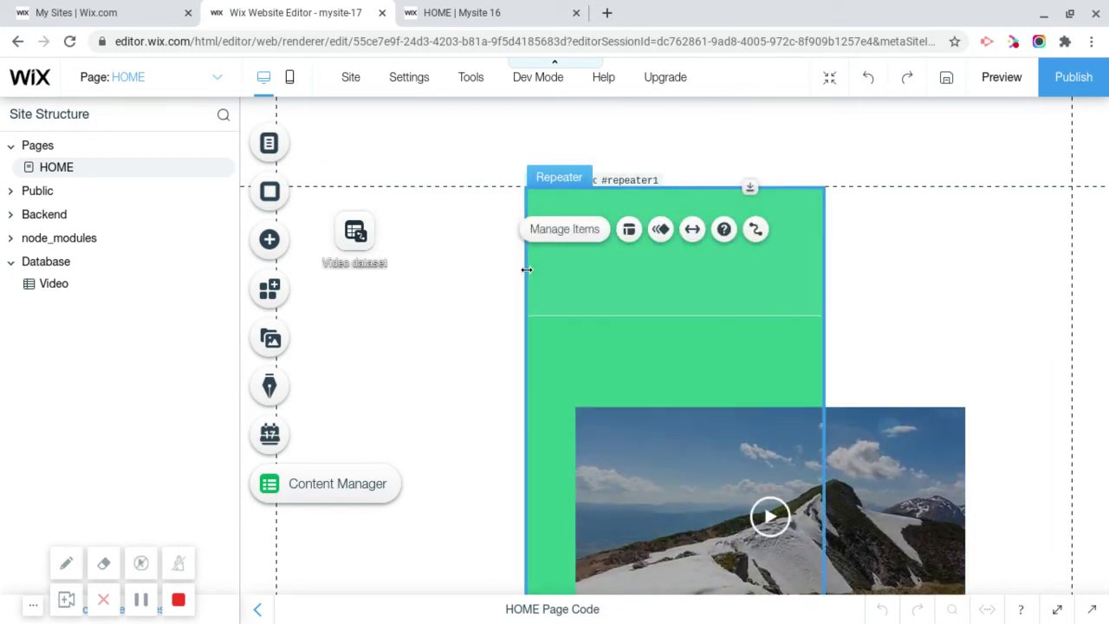
left_click(606, 255)
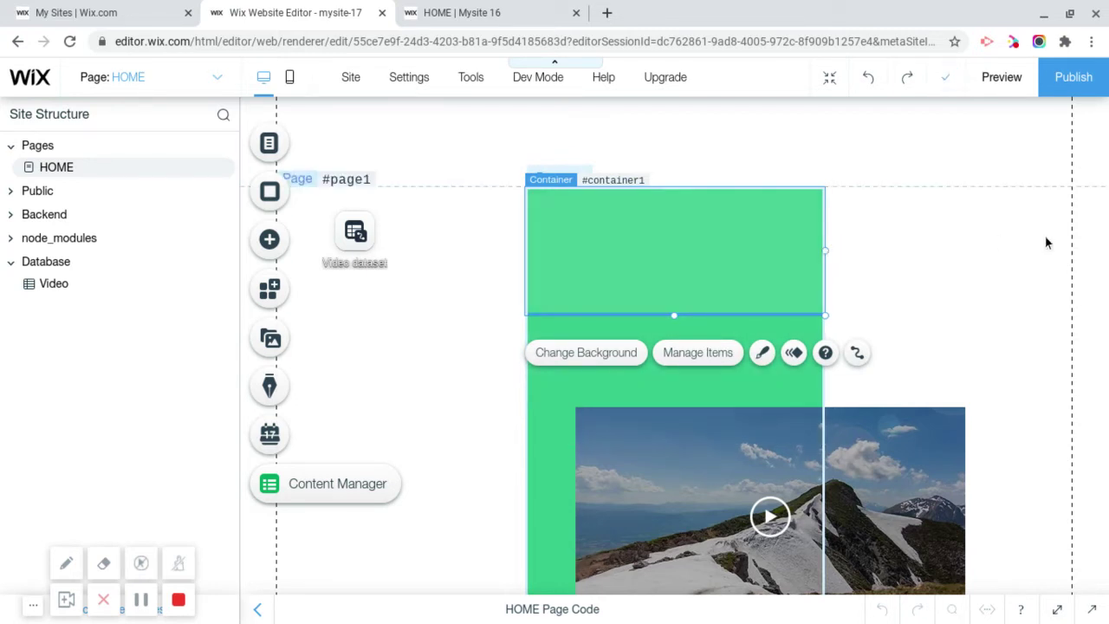
left_click_drag(1046, 242, 1052, 242)
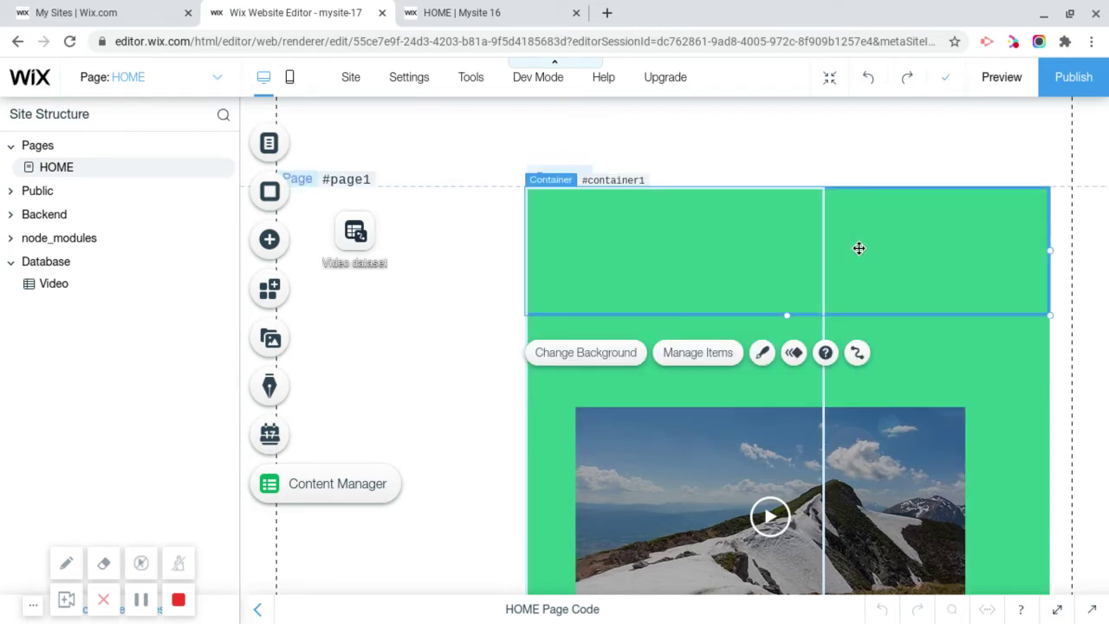
left_click_drag(858, 248, 618, 250)
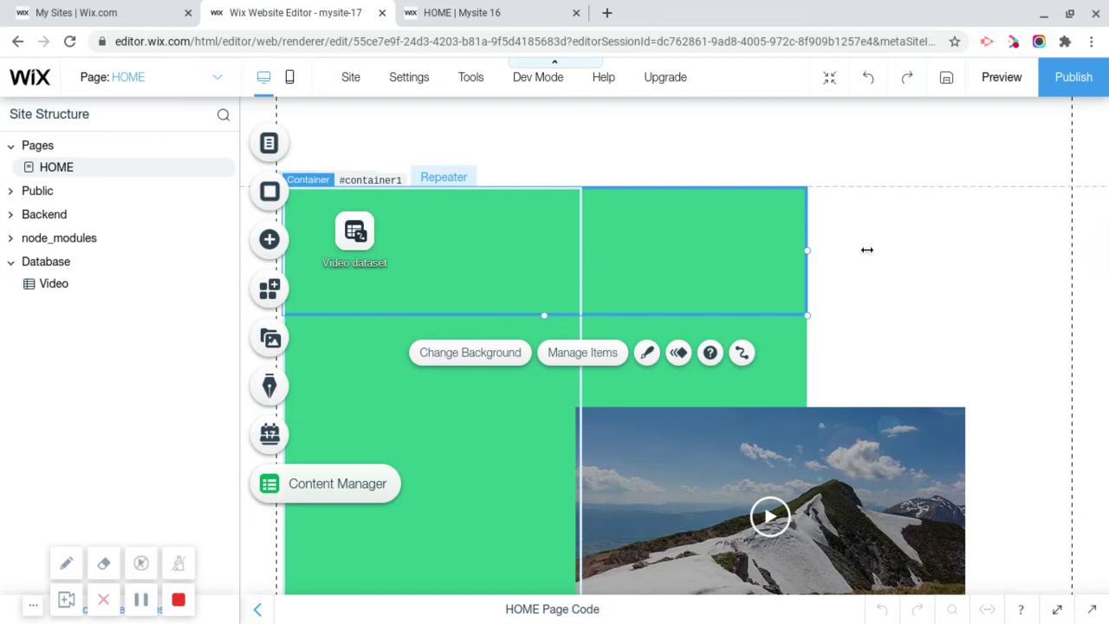
left_click_drag(867, 250, 918, 249)
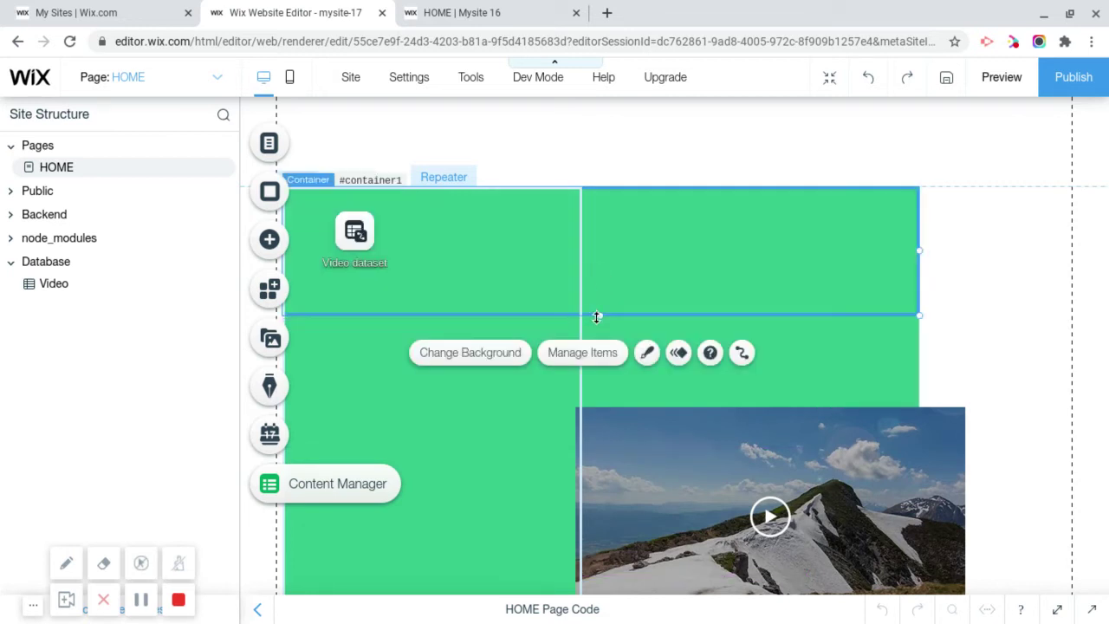
left_click_drag(596, 317, 618, 456)
Place the video player inside the first repeater item at its upper left and widen the items to about 946 px.
left_click_drag(668, 545, 384, 326)
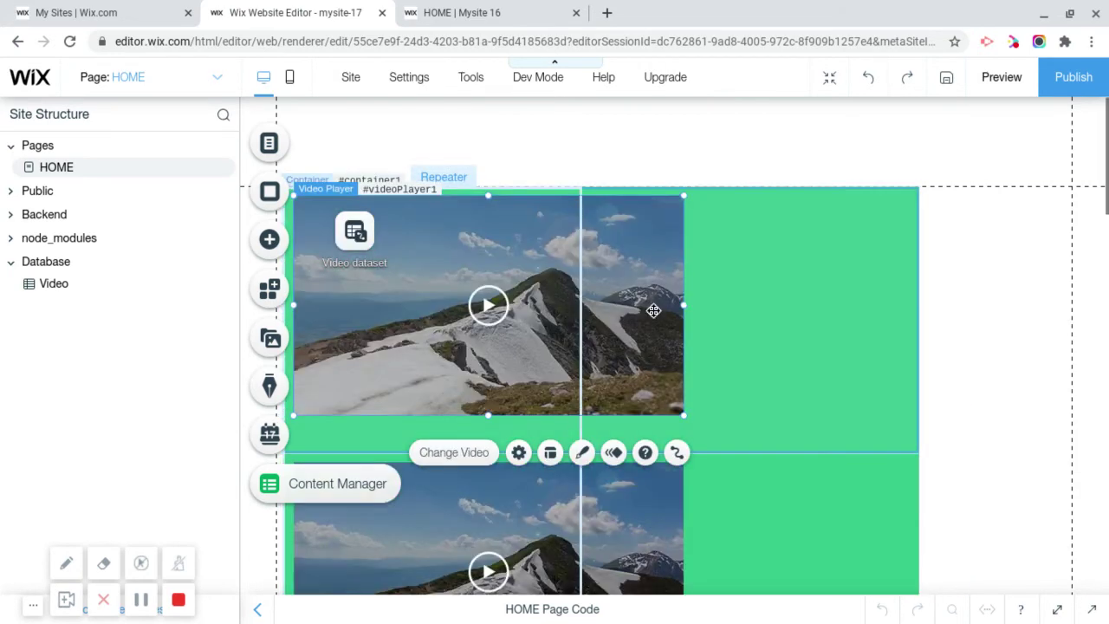
scroll(767, 343, "down", 2)
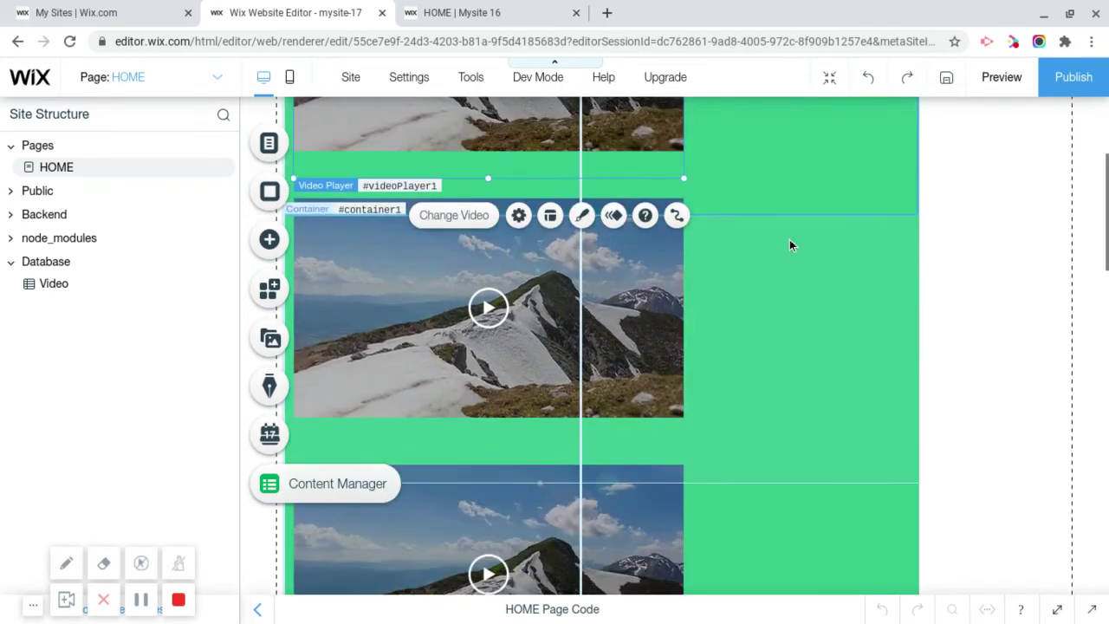
scroll(796, 246, "up", 2)
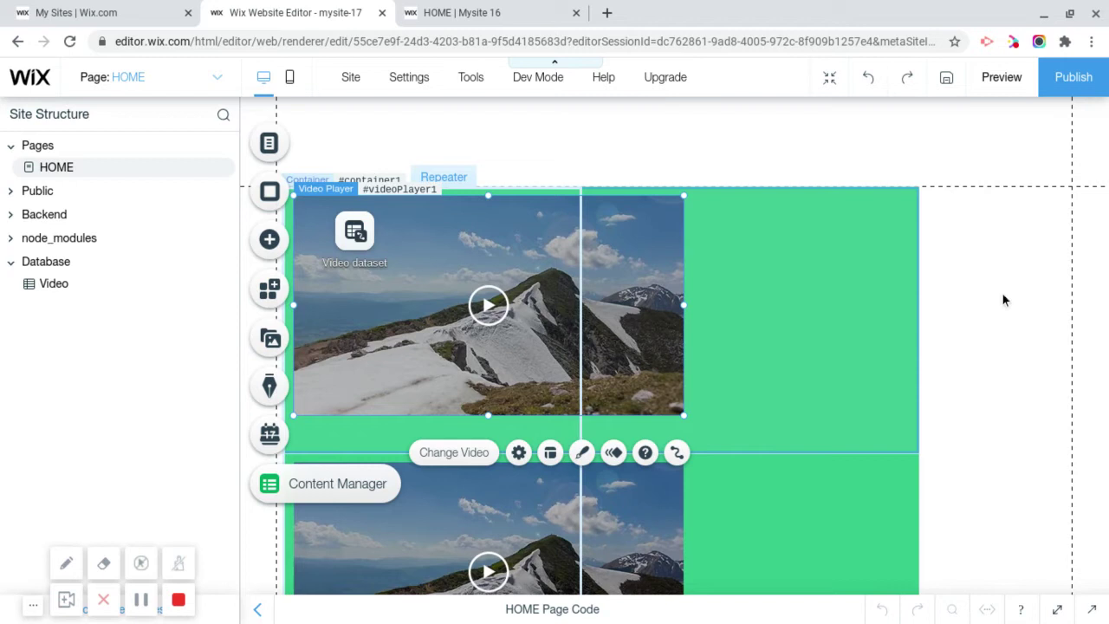
left_click(916, 323)
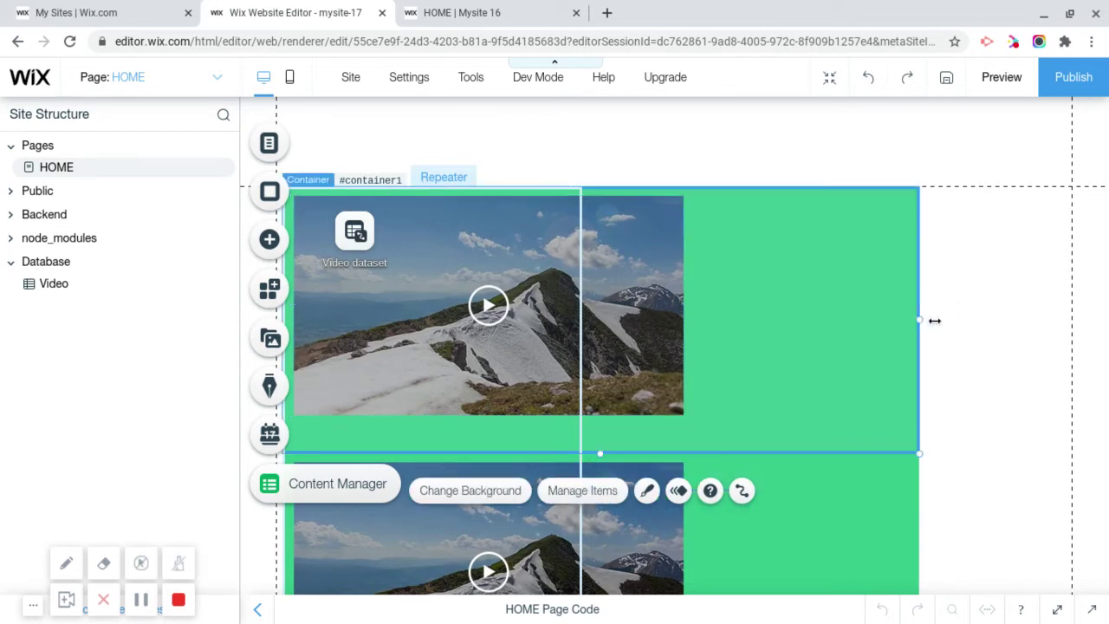
left_click_drag(934, 321, 1049, 317)
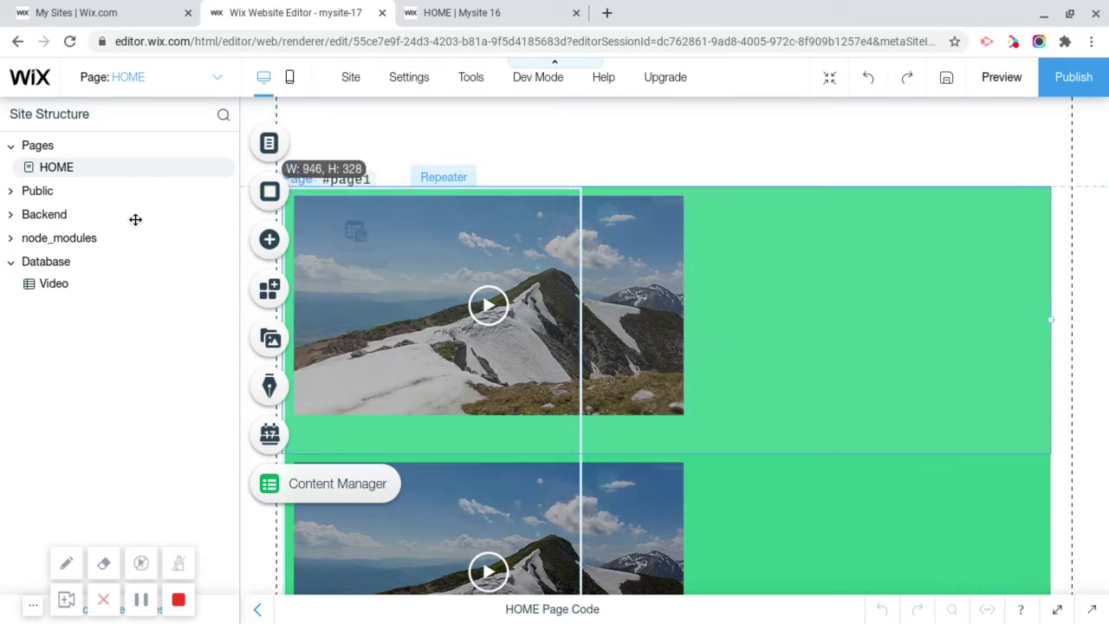
Add a Heading 3 text to the first repeater item, beside the top of the video player.
left_click(319, 250)
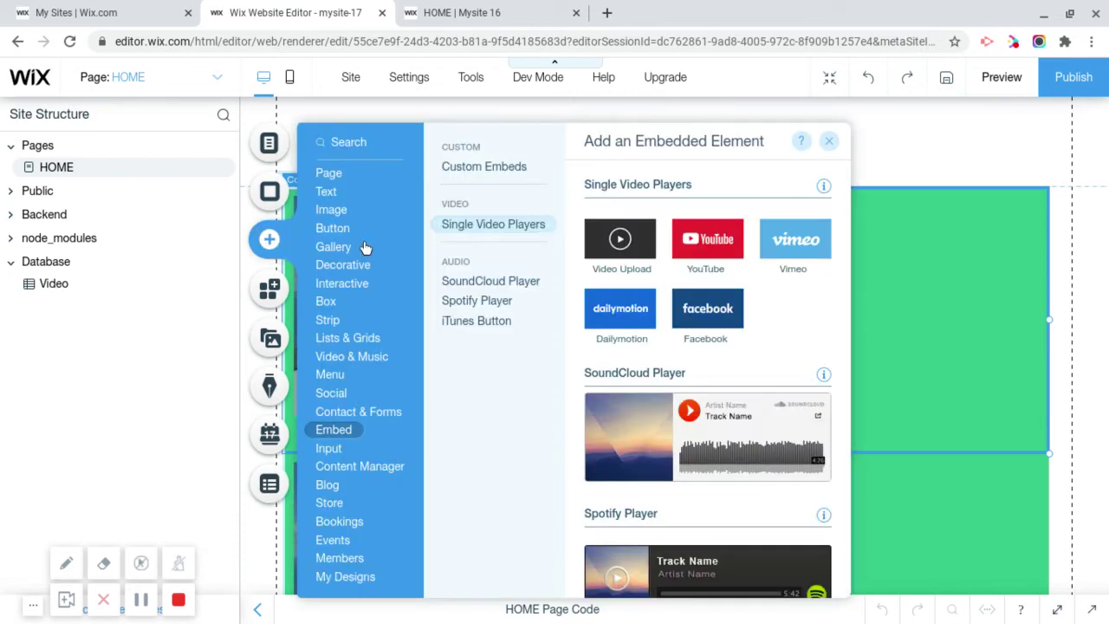
left_click(325, 191)
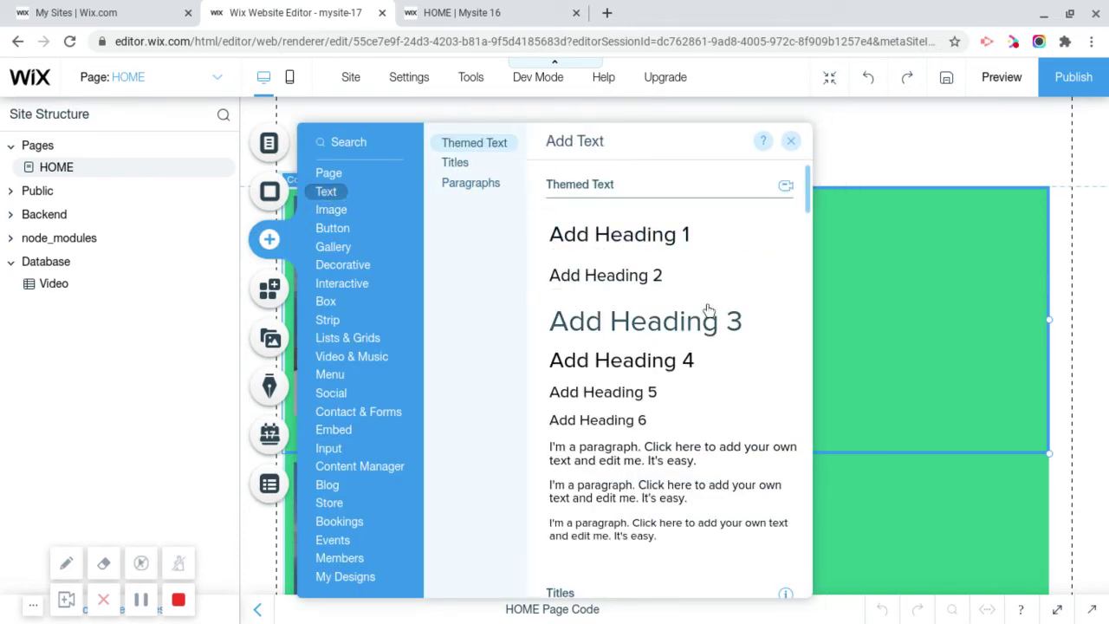
left_click(645, 320)
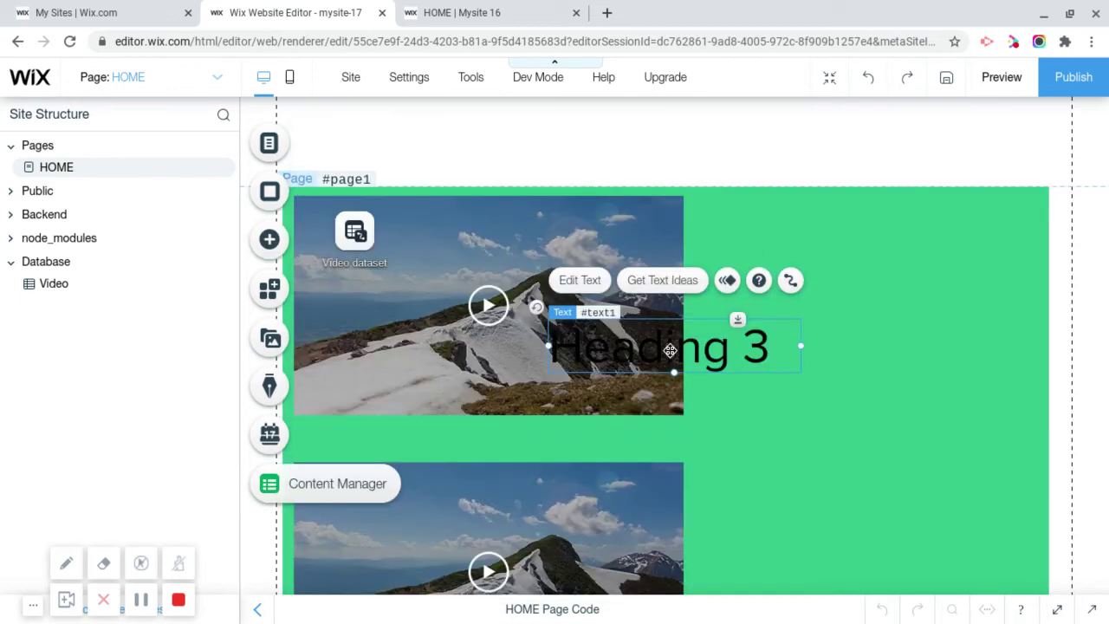
left_click_drag(669, 348, 790, 205)
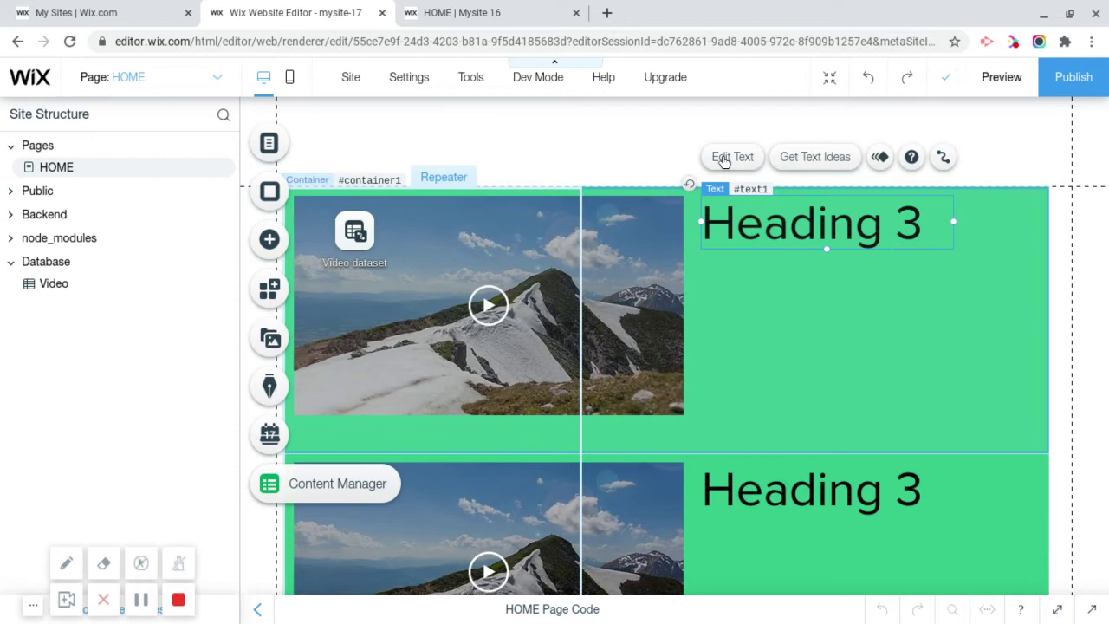
Connect the Heading 3 text in the repeater to the Title (Text) field of the Video dataset.
left_click(723, 161)
left_click(829, 254)
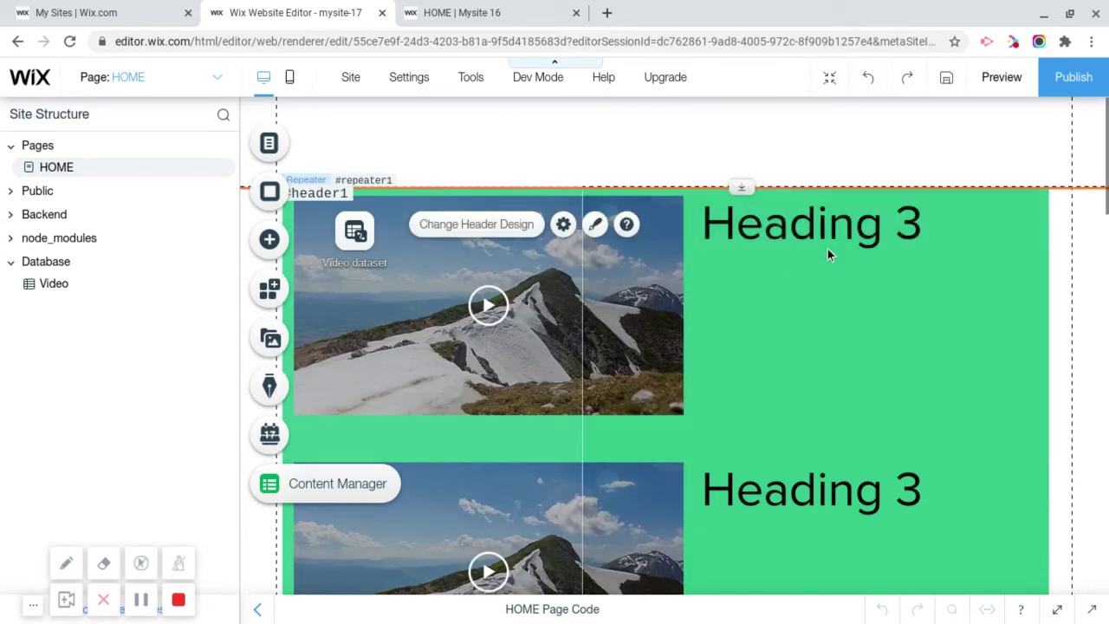
left_click(797, 236)
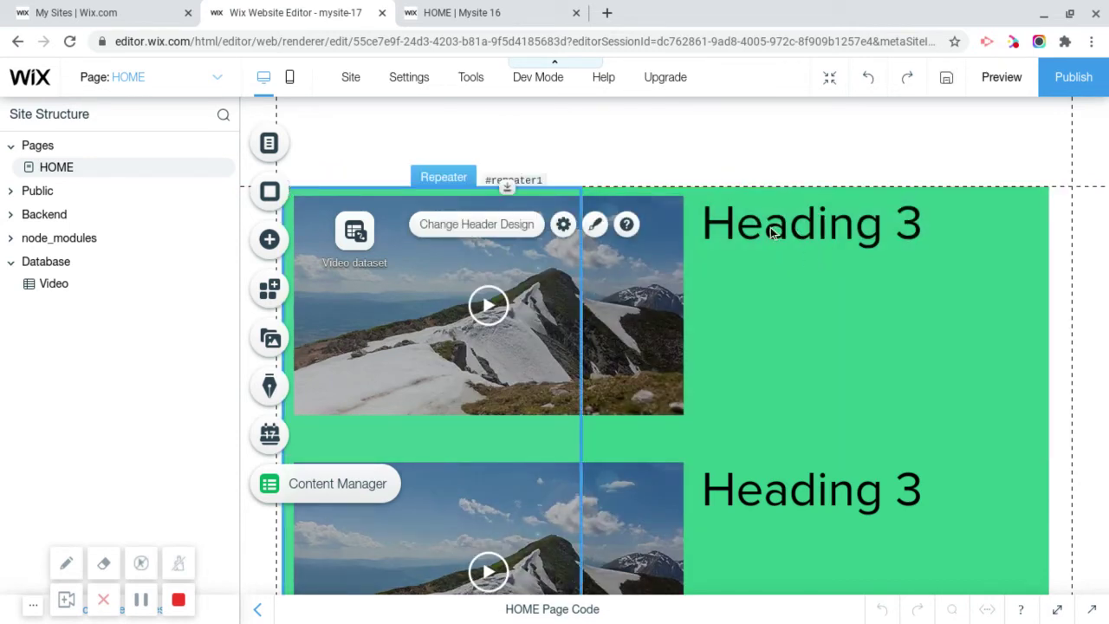
left_click(848, 236)
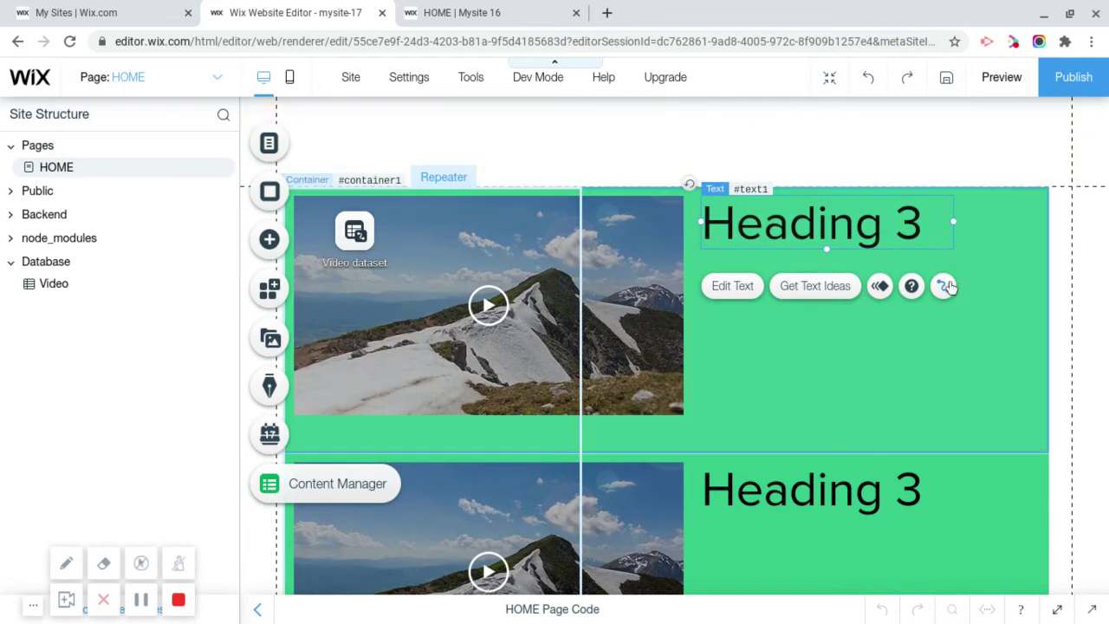
left_click(942, 285)
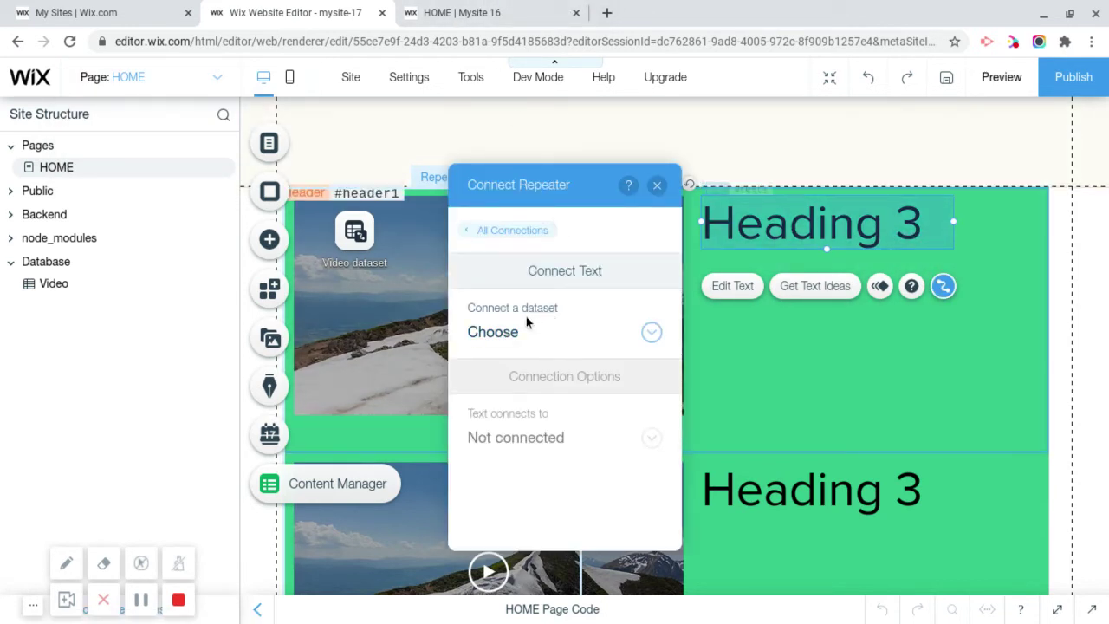
left_click(517, 334)
left_click(526, 361)
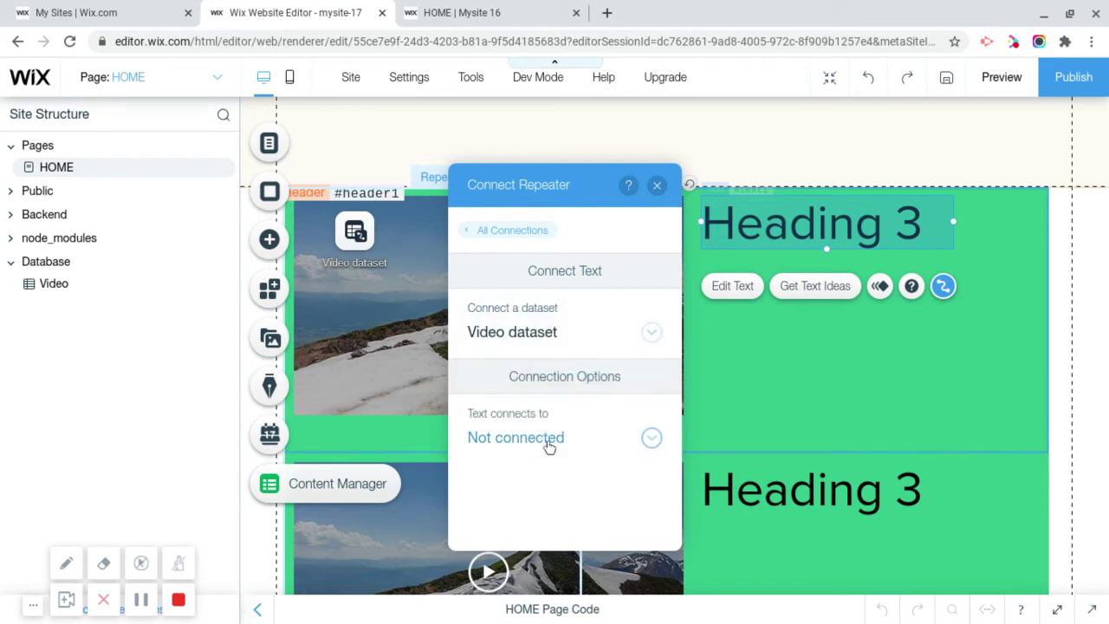
left_click(549, 441)
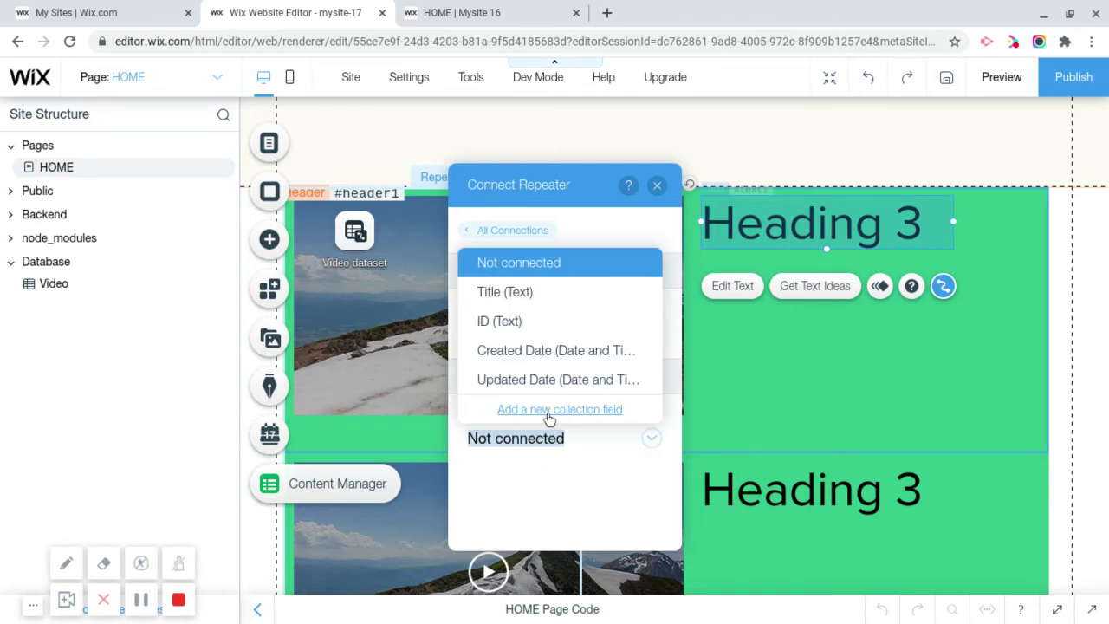
left_click(525, 295)
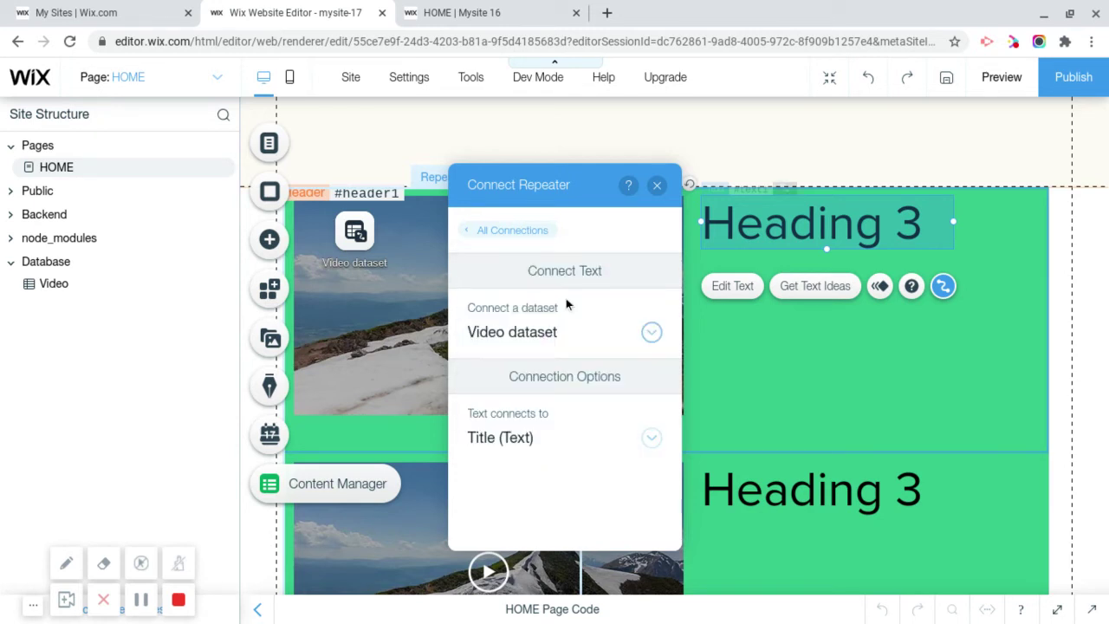
left_click(658, 185)
Connect the repeater video player's source to a new collection field named Video with the Video field type.
left_click(520, 317)
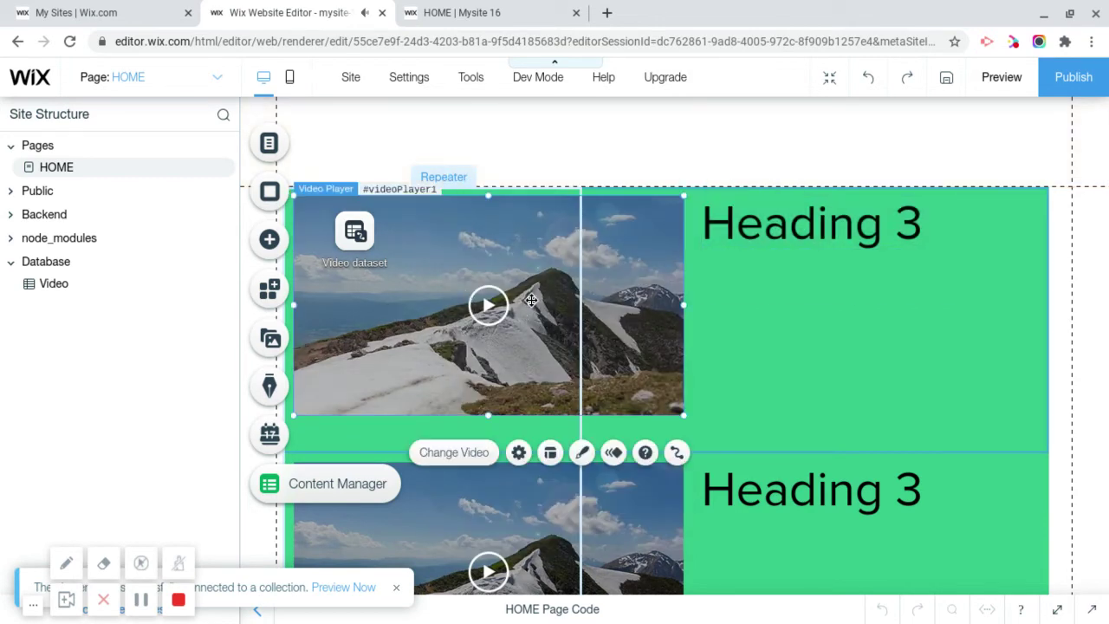
left_click(677, 452)
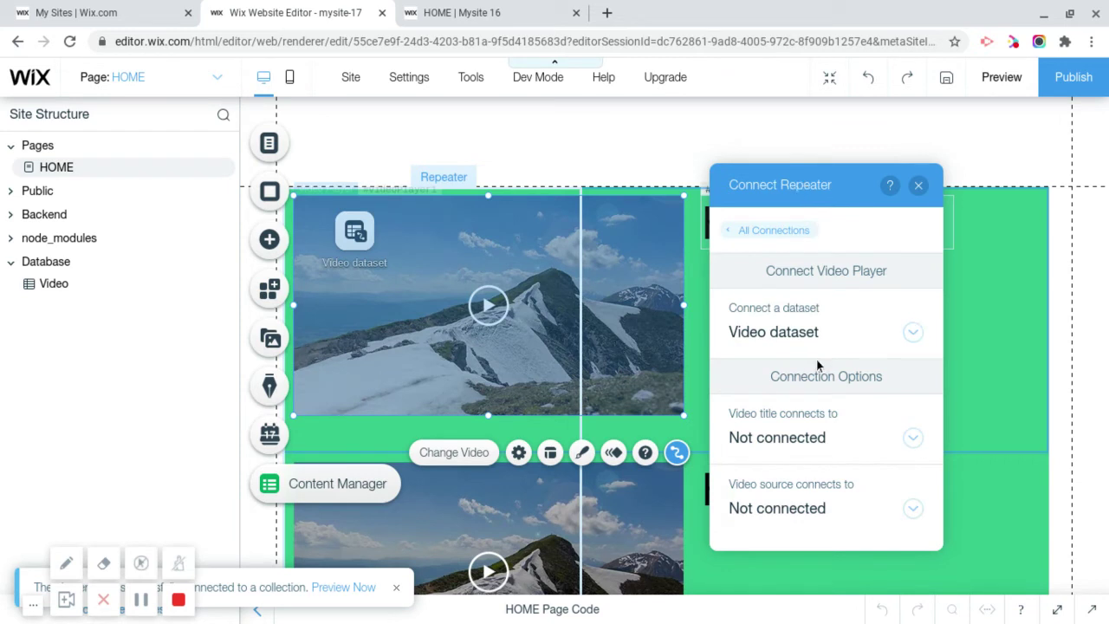
left_click(804, 438)
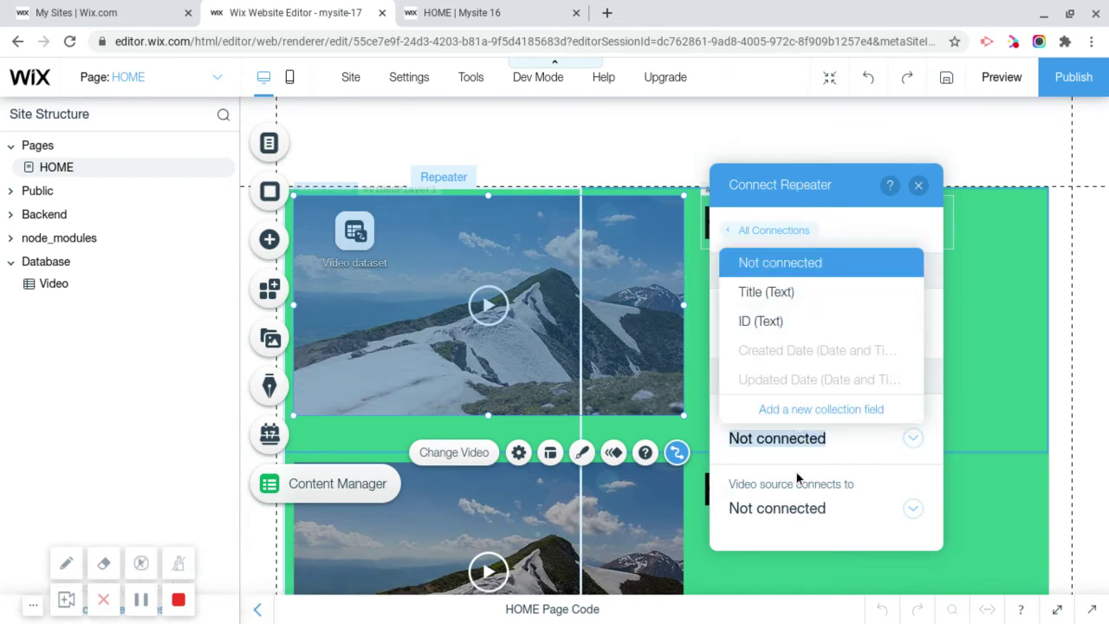
left_click(852, 447)
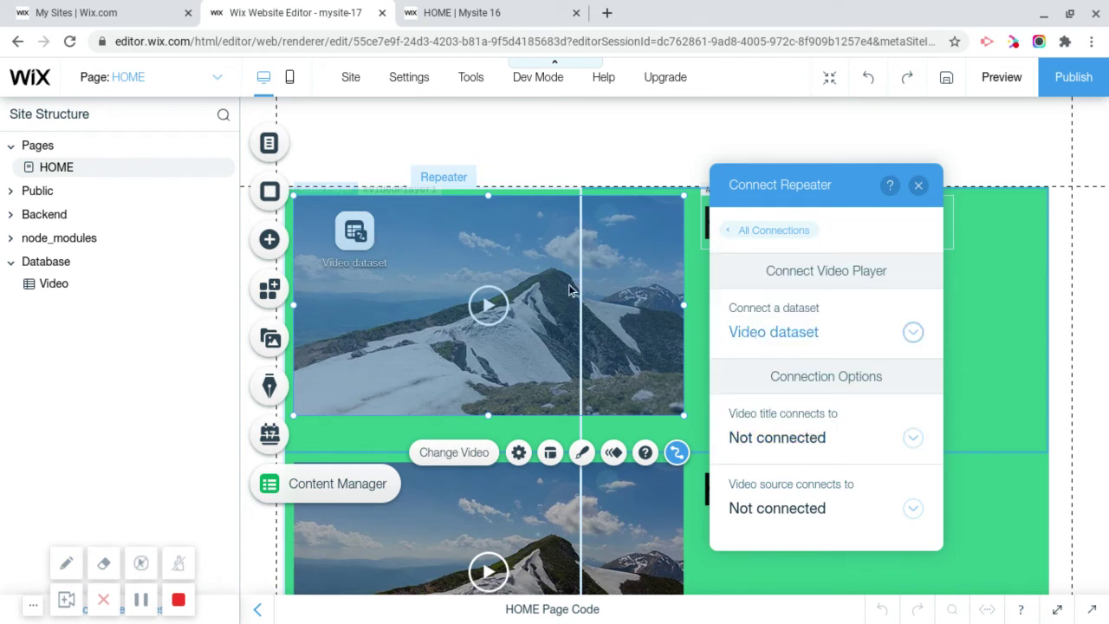
left_click(767, 507)
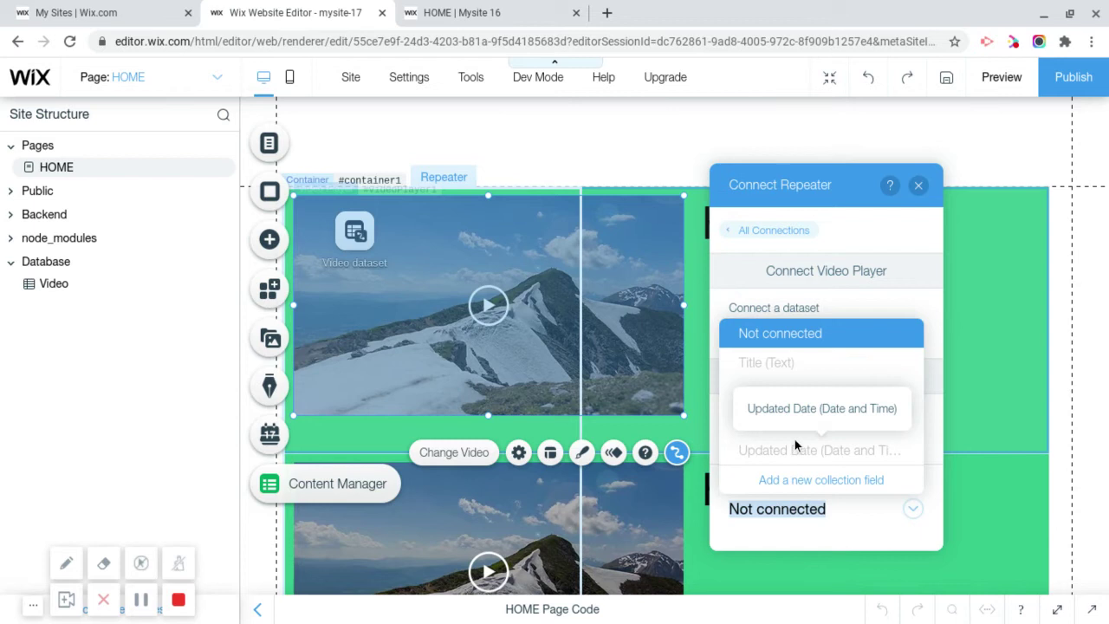
left_click(814, 480)
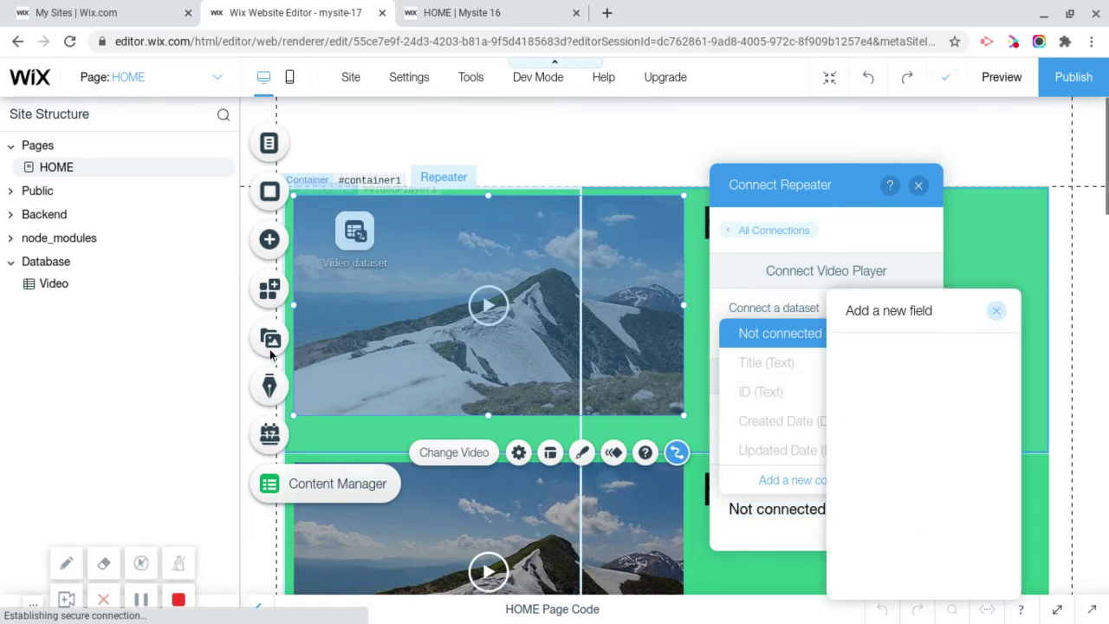
left_click_drag(873, 296, 707, 230)
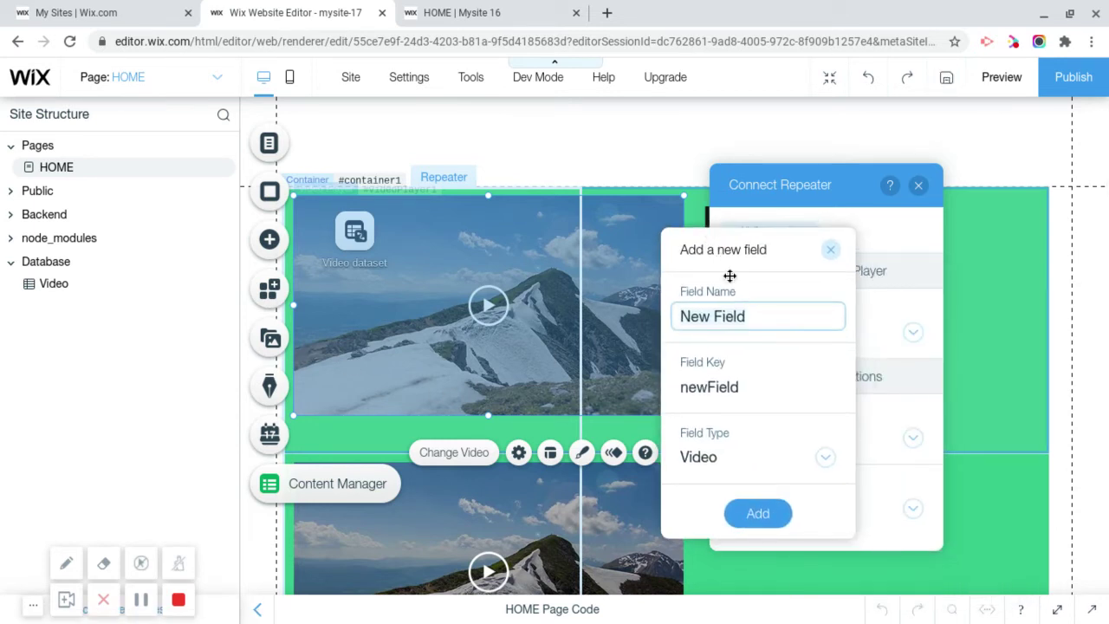
triple_click(711, 316)
key("BackSpace")
type("Video")
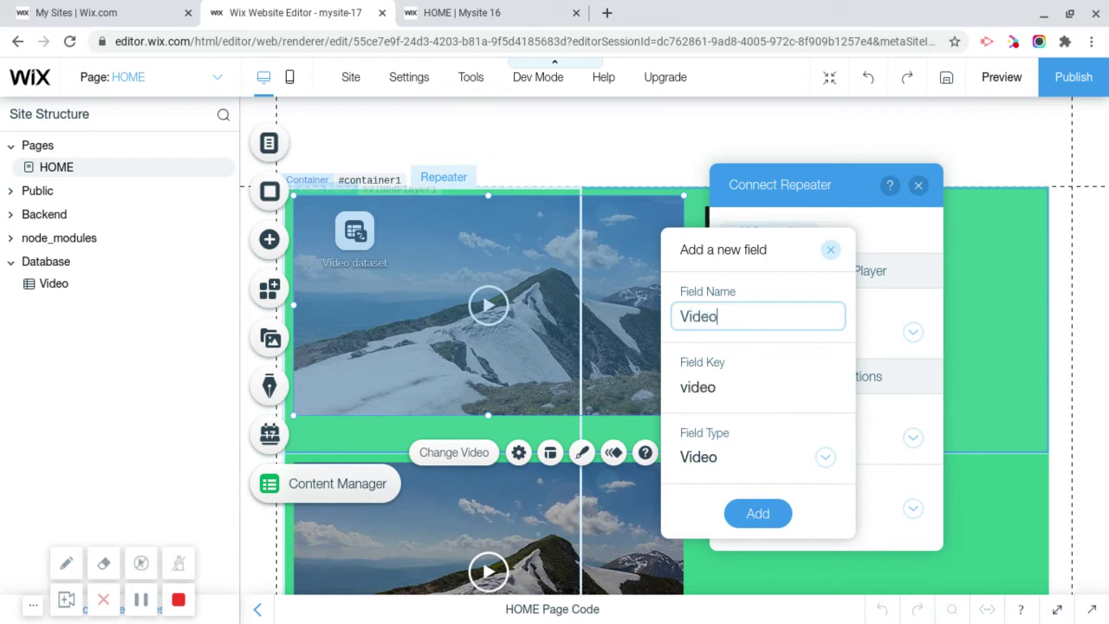
left_click(750, 509)
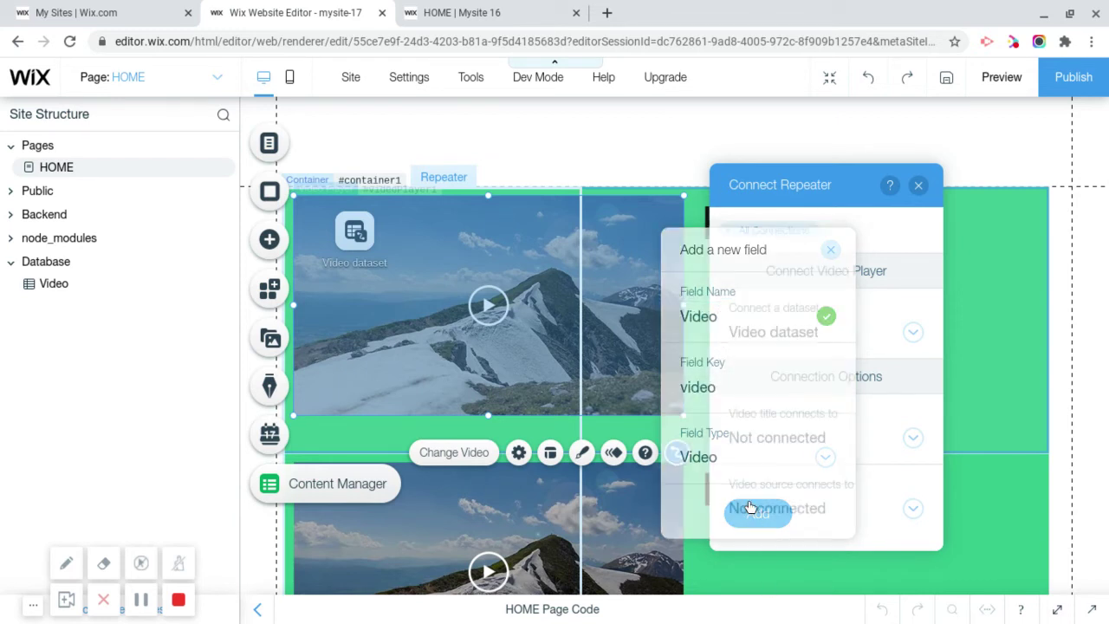
left_click(918, 185)
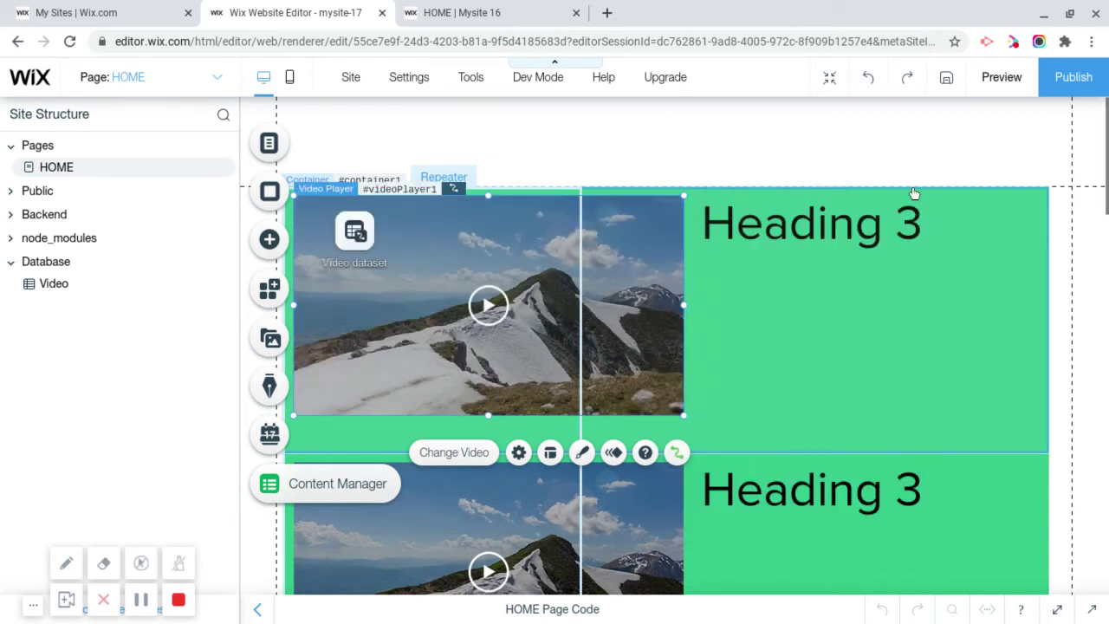
Add a blank site page and name it Upload.
left_click(289, 227)
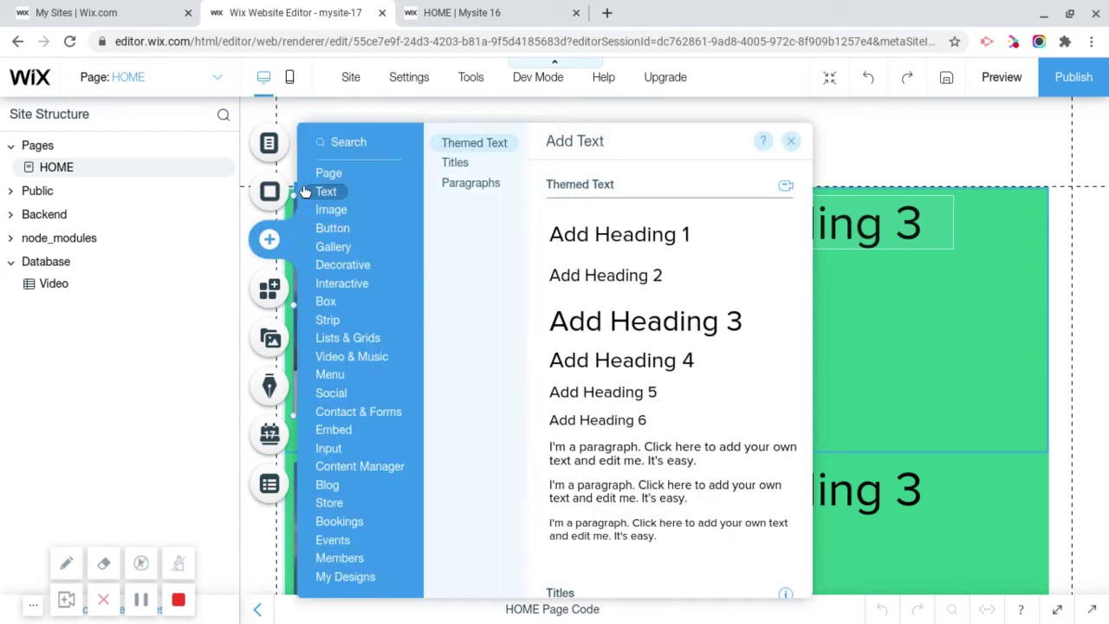
left_click(326, 174)
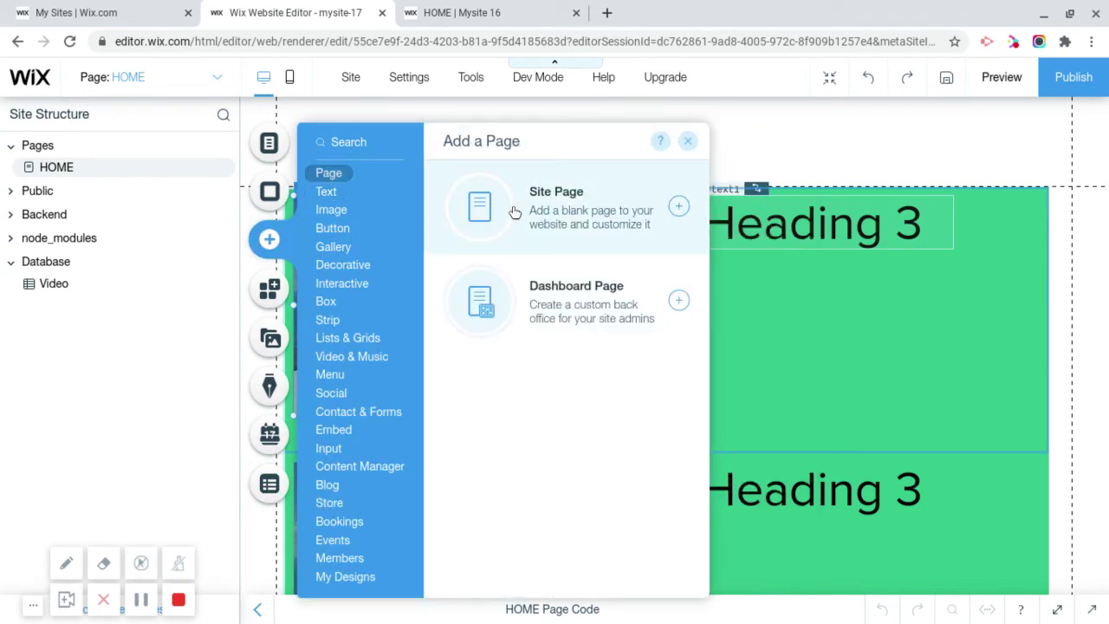
left_click(679, 210)
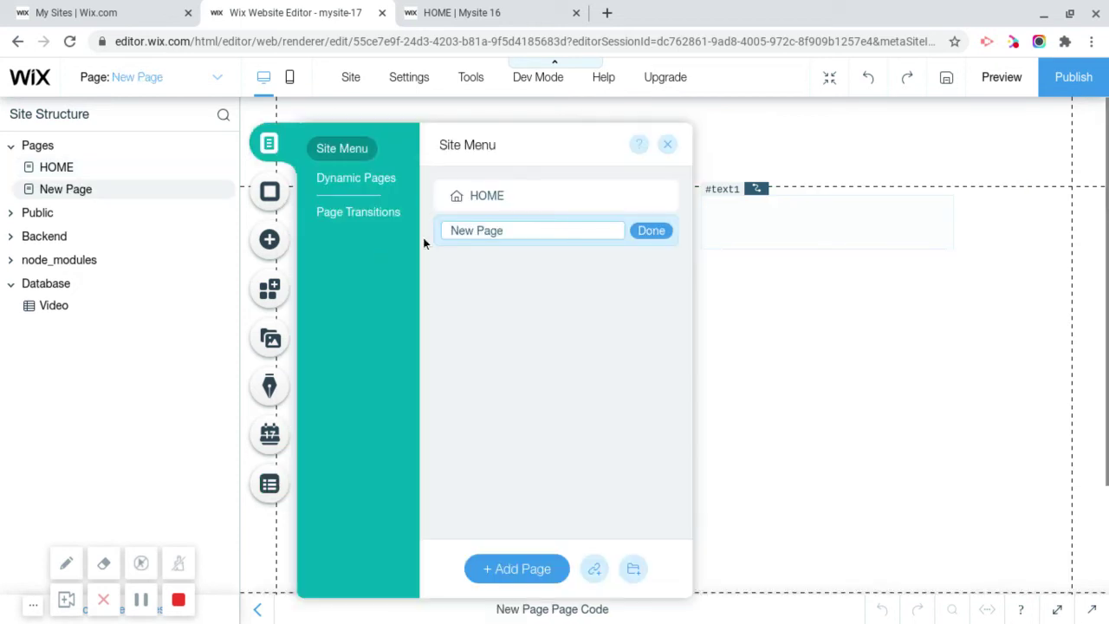
key("BackSpace")
type("Upload")
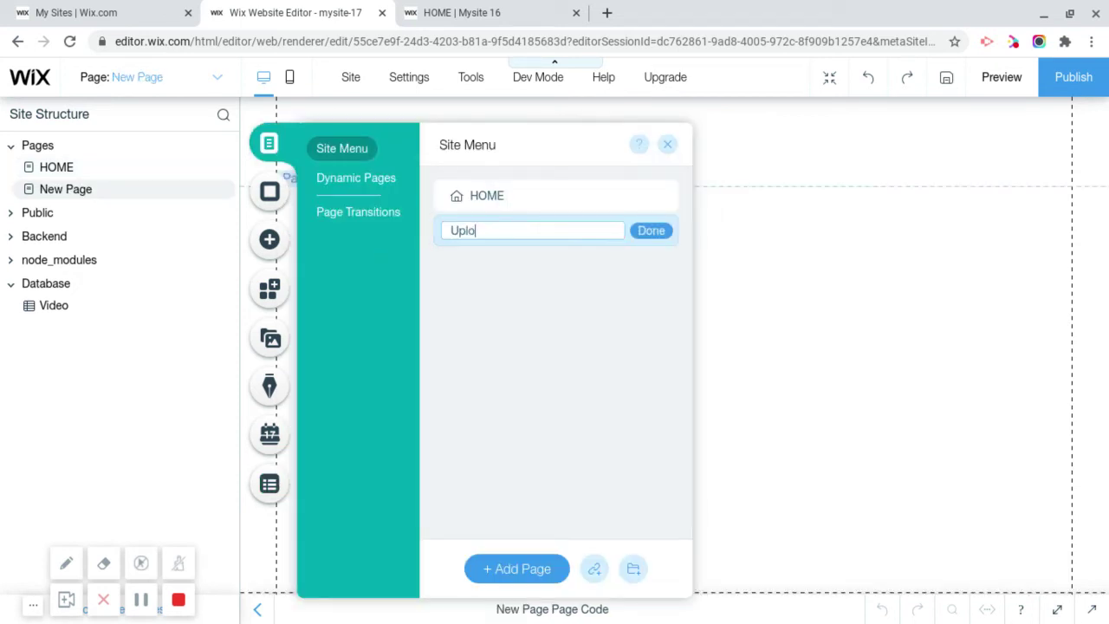
left_click(656, 230)
Add the first themed container box to the Upload page at about x 27, y 121 and enlarge it toward the page bottom.
left_click(276, 244)
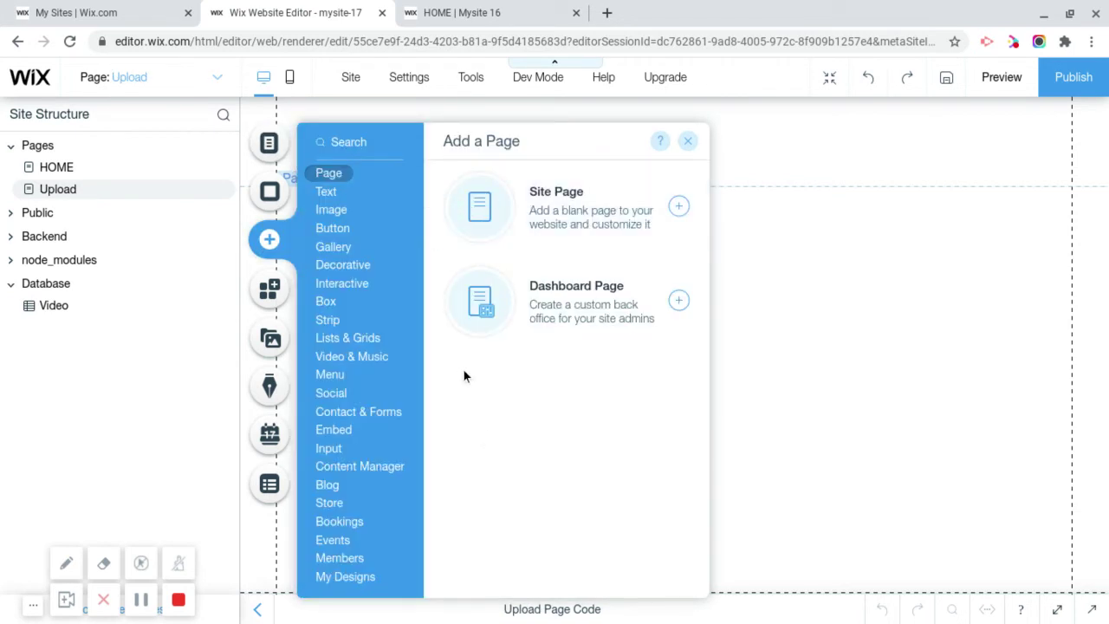
left_click(336, 310)
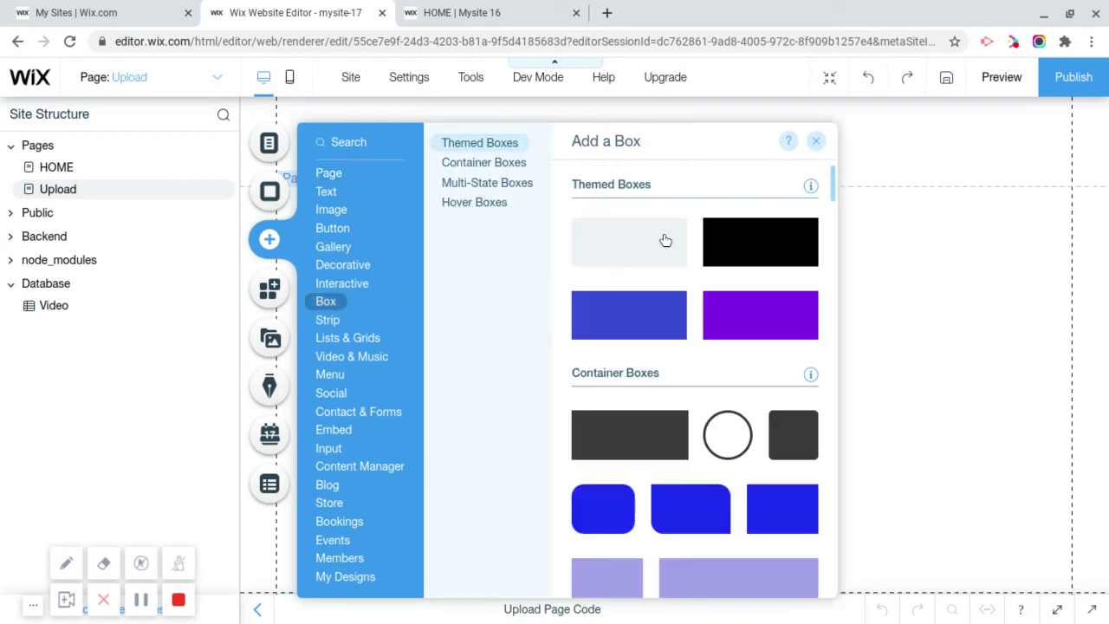
left_click(632, 229)
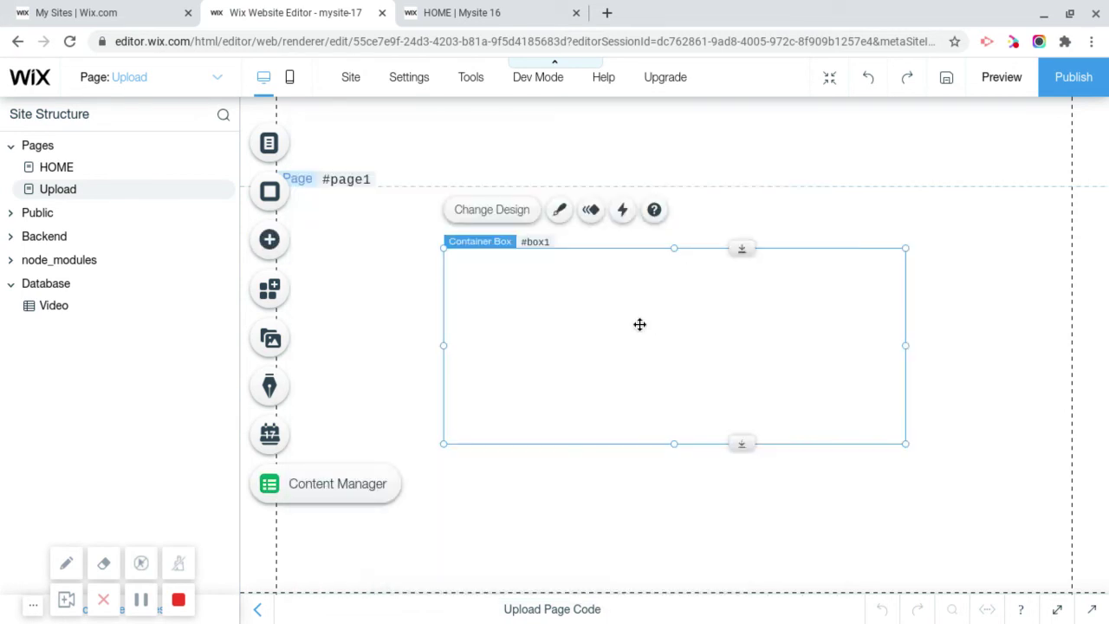
left_click_drag(639, 324, 498, 267)
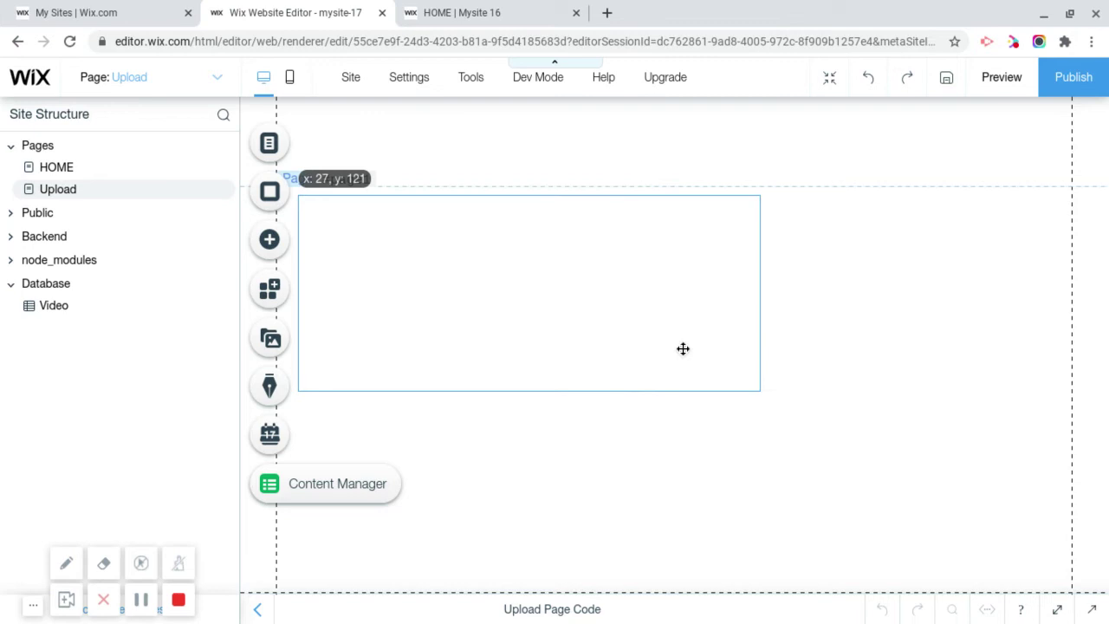
left_click_drag(682, 348, 683, 348)
left_click_drag(759, 391, 834, 582)
Add the outlined "Add your Name" text input inside the container box's upper left corner, at about x 49, y 143.
left_click(299, 240)
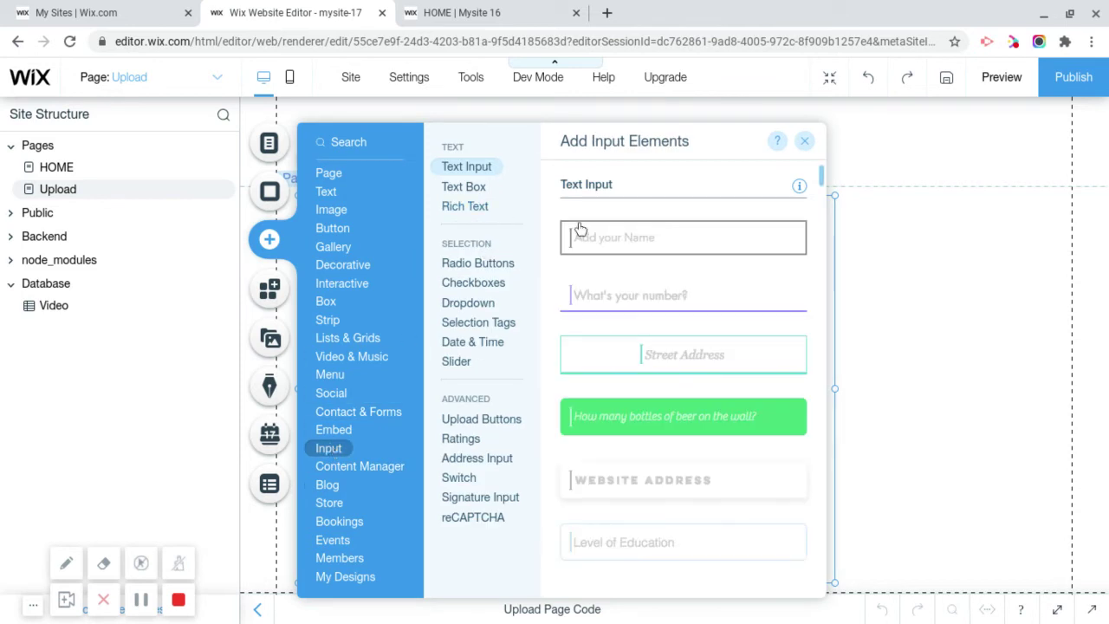
left_click(581, 228)
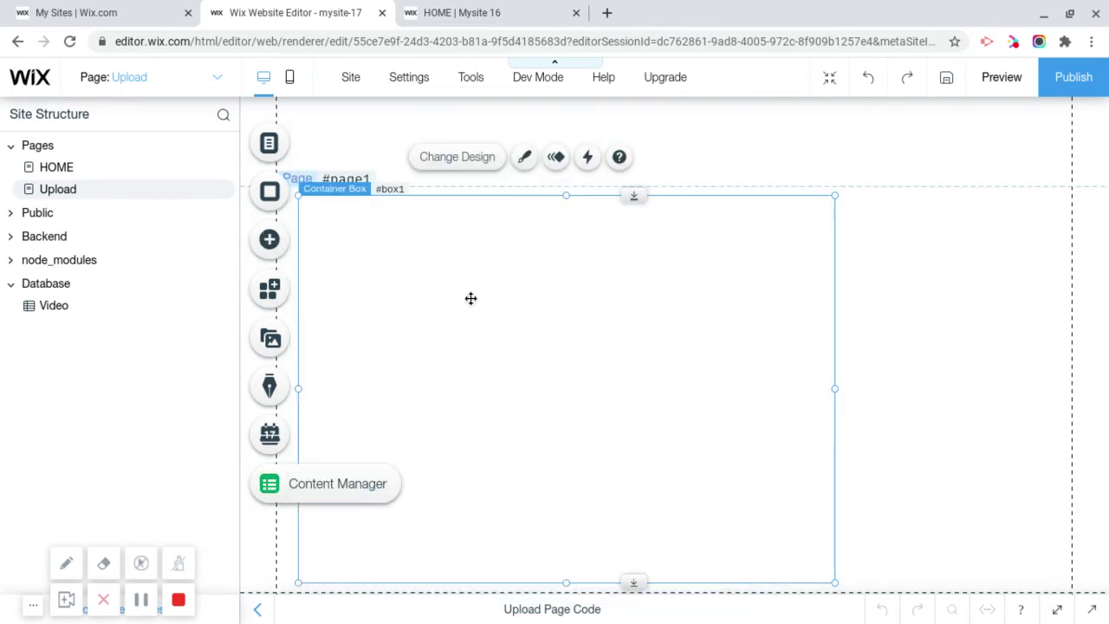
left_click_drag(586, 346, 331, 222)
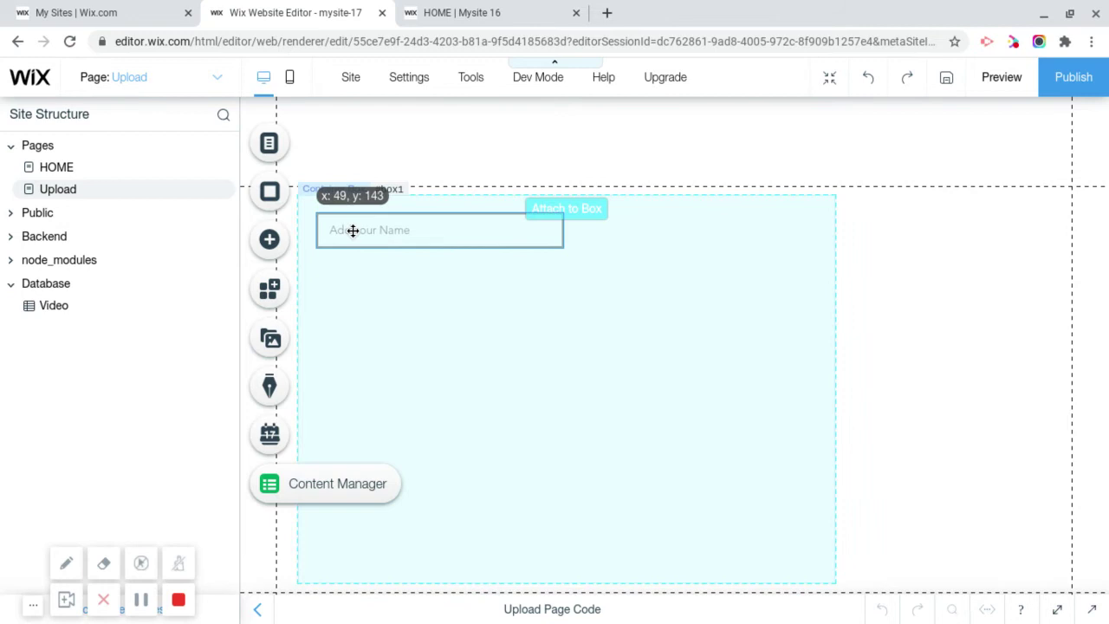
left_click_drag(353, 230, 353, 230)
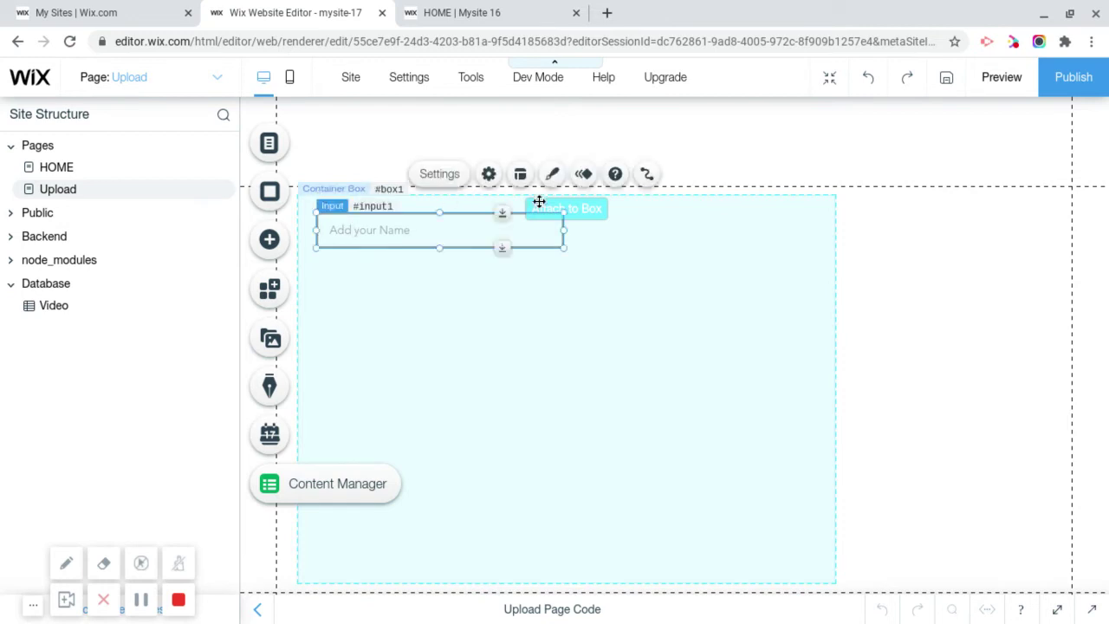
Make the text input a required field and set its placeholder text to "Add video name".
left_click(488, 174)
scroll(739, 250, "down", 3)
left_click(779, 377)
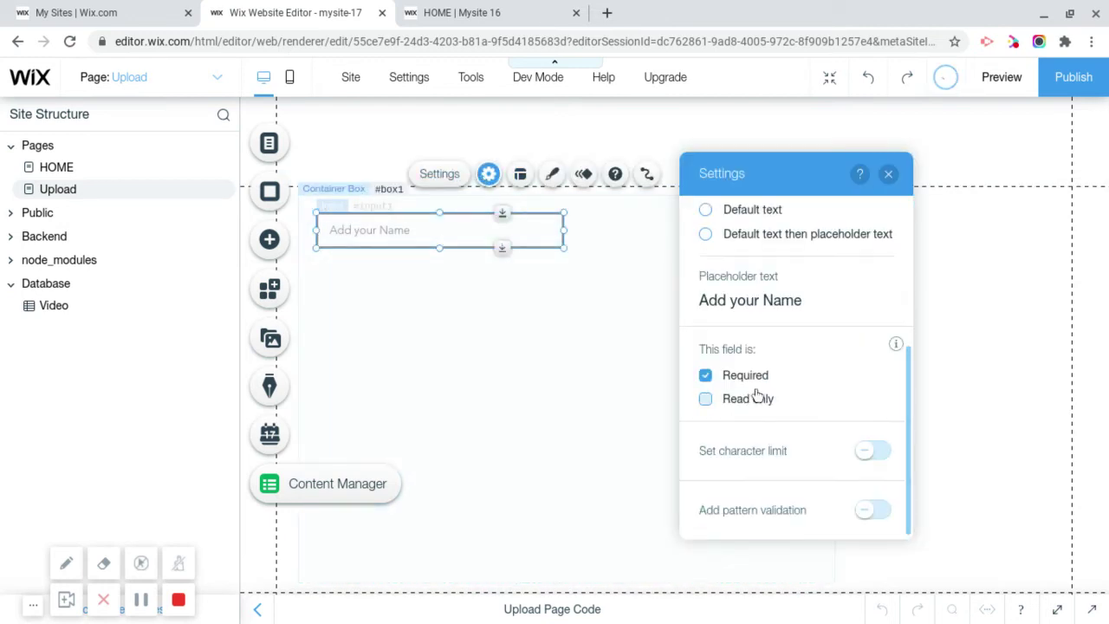
left_click(754, 303)
key("ctrl+a")
key("BackSpace")
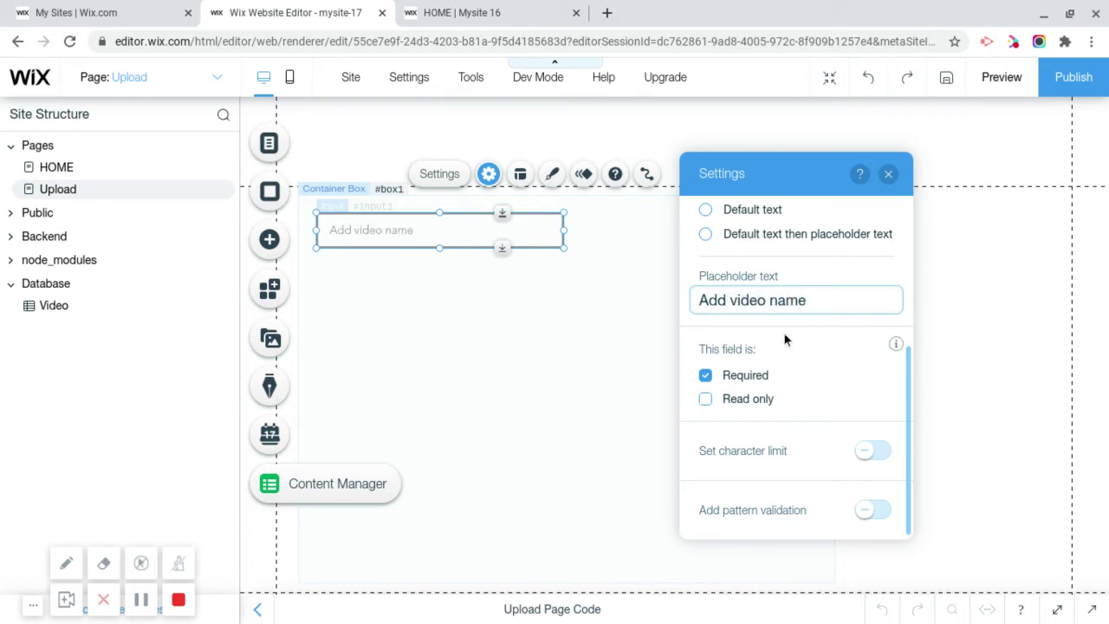
scroll(851, 243, "up", 3)
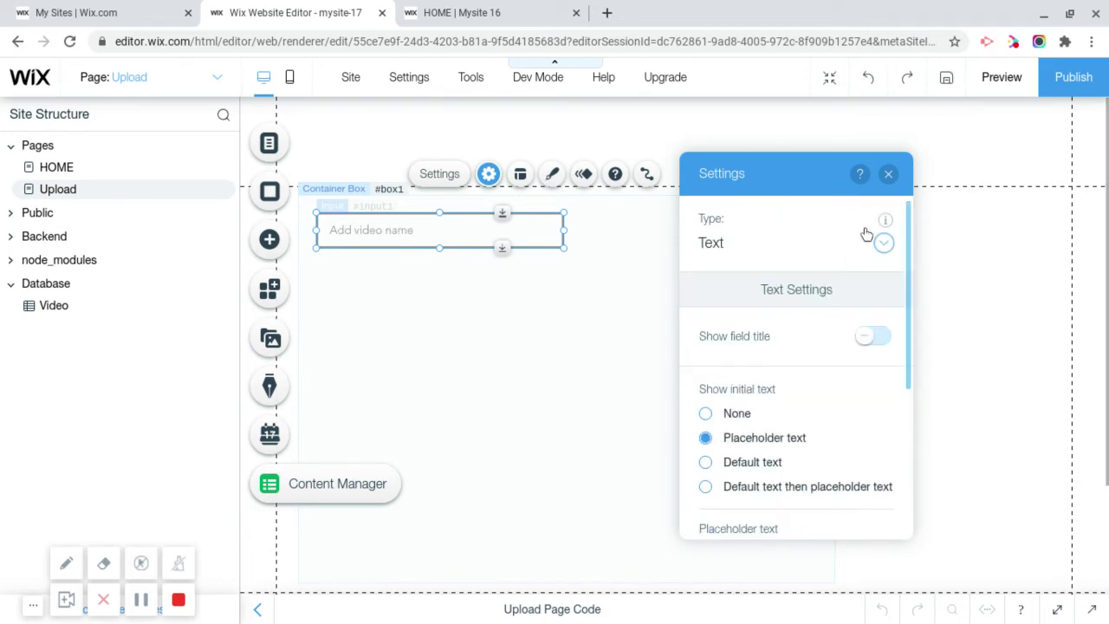
left_click(887, 177)
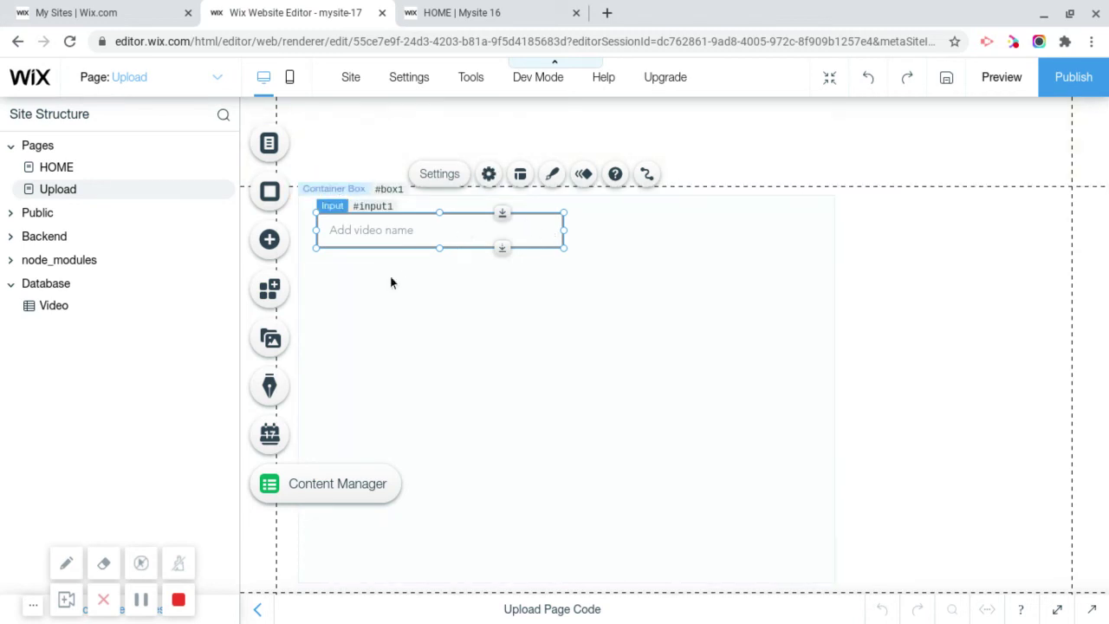
Add the outlined Select File upload button to the container box, just below the video name input.
left_click(271, 242)
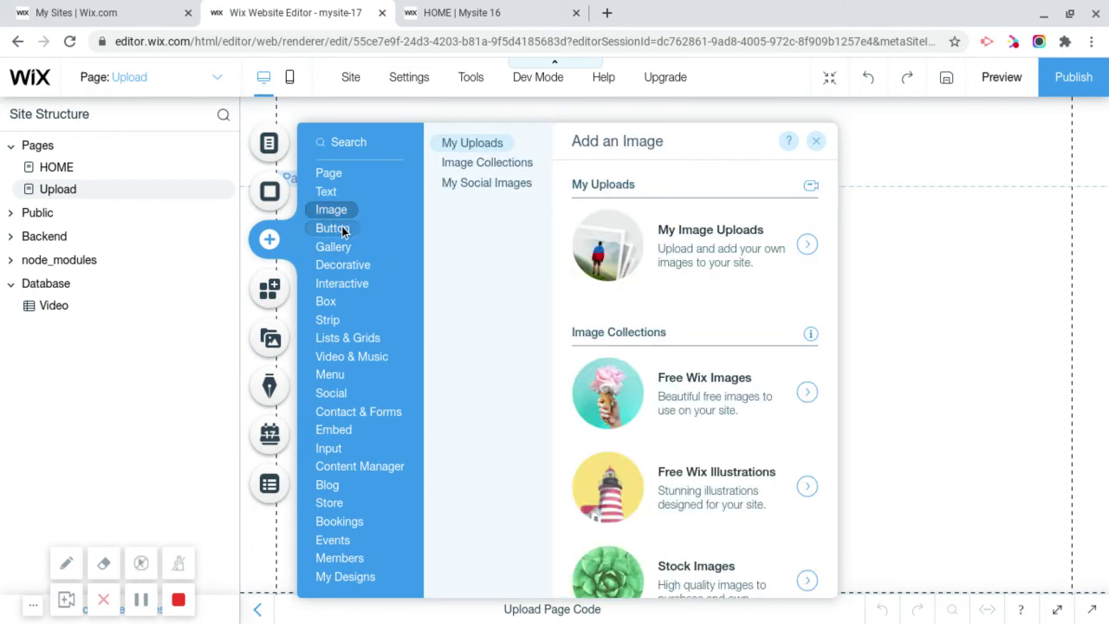
mouse_move(341, 226)
left_click(495, 245)
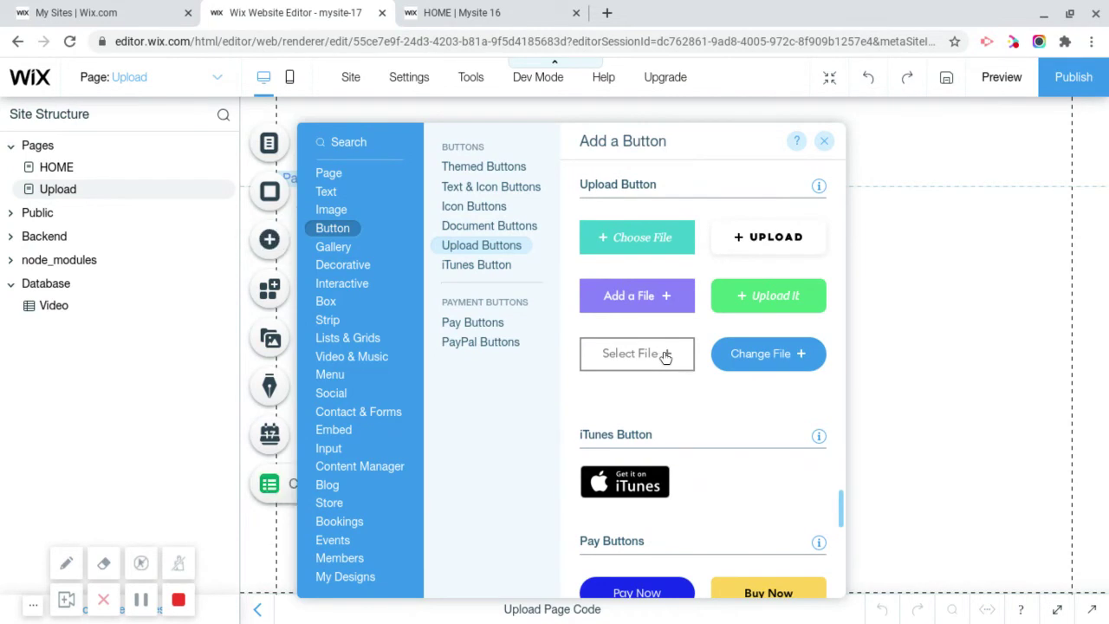
left_click(665, 355)
left_click_drag(628, 333, 353, 277)
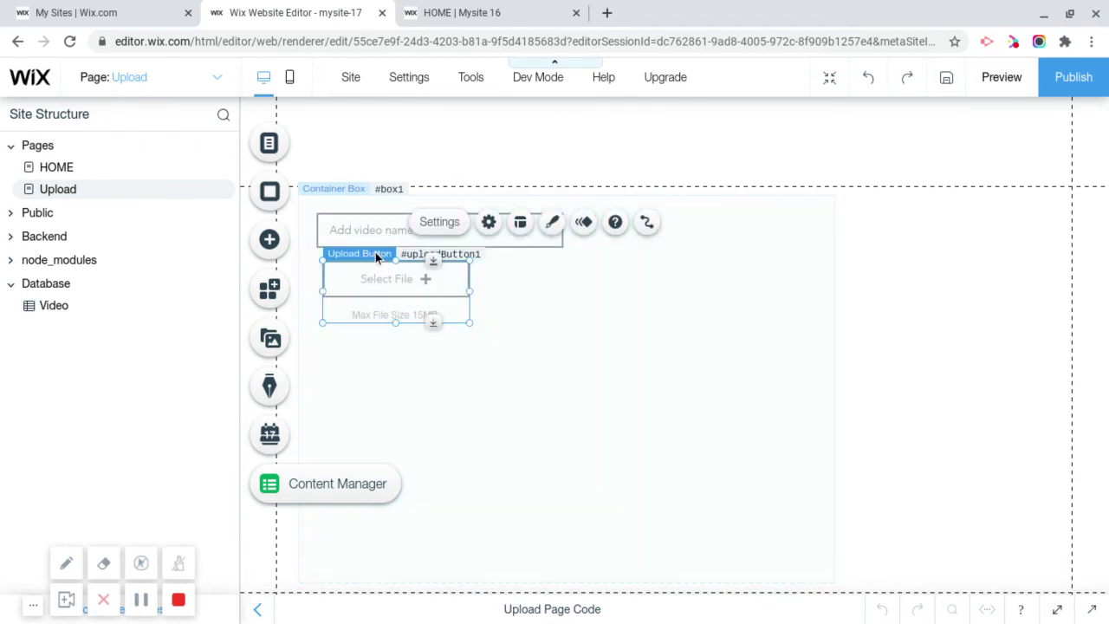
Set the upload button's supported file type to Video and make the field required.
left_click(488, 221)
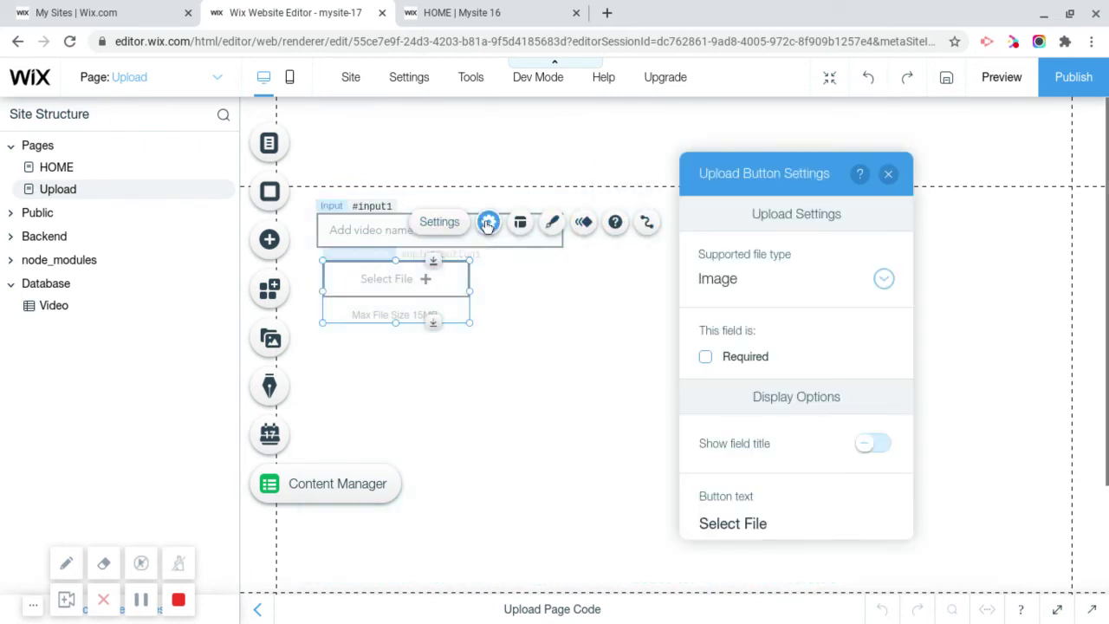
left_click(768, 288)
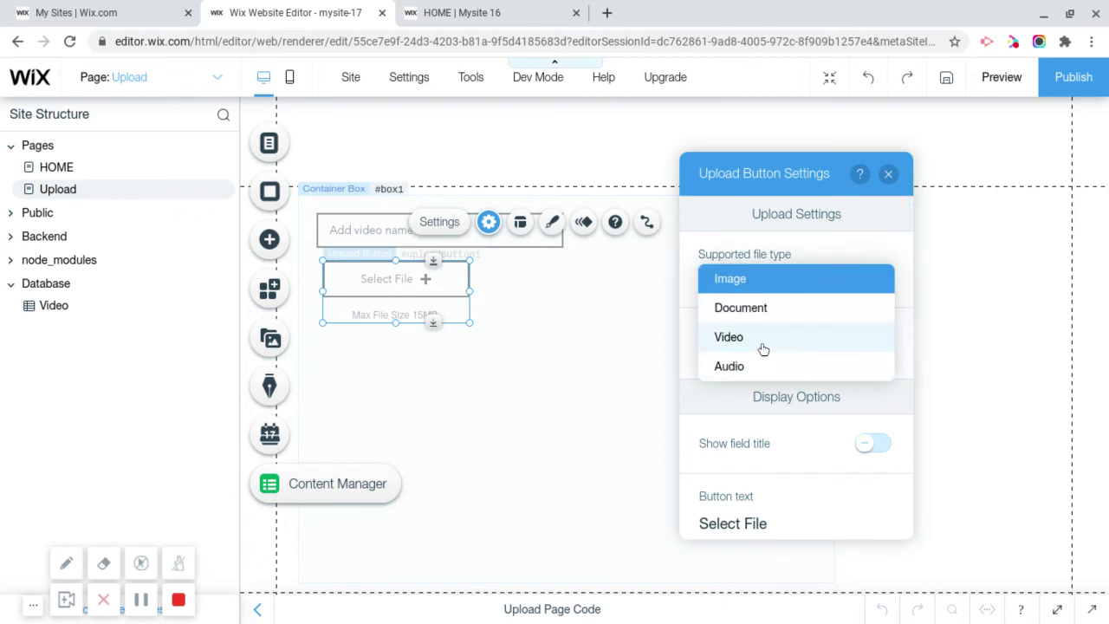
left_click(762, 347)
scroll(770, 342, "down", 1)
left_click(732, 305)
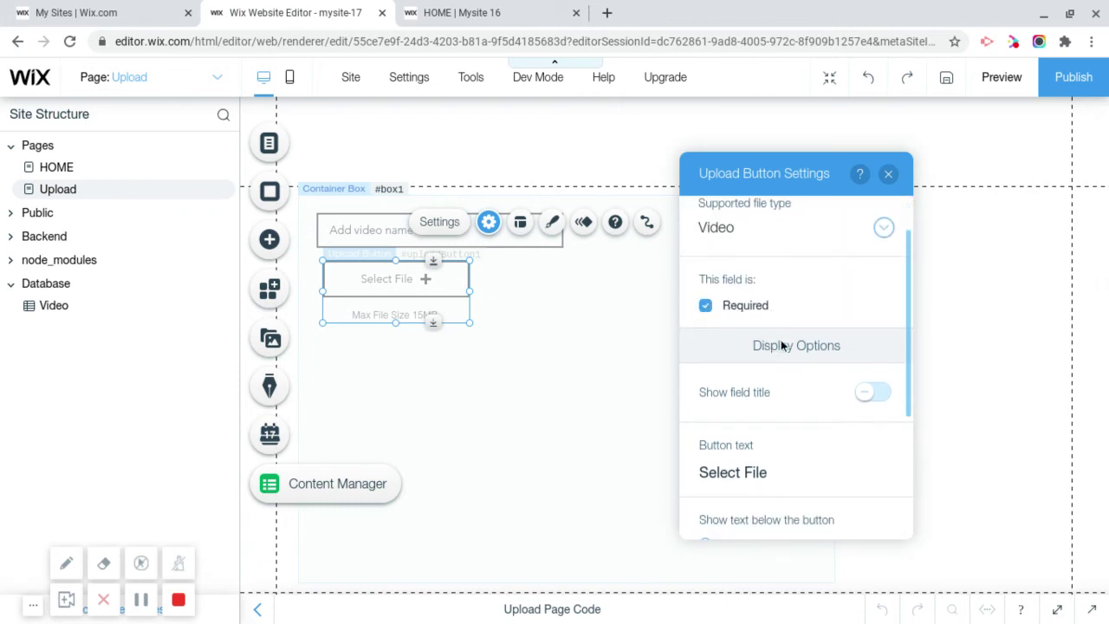
scroll(782, 346, "down", 1)
left_click(774, 382)
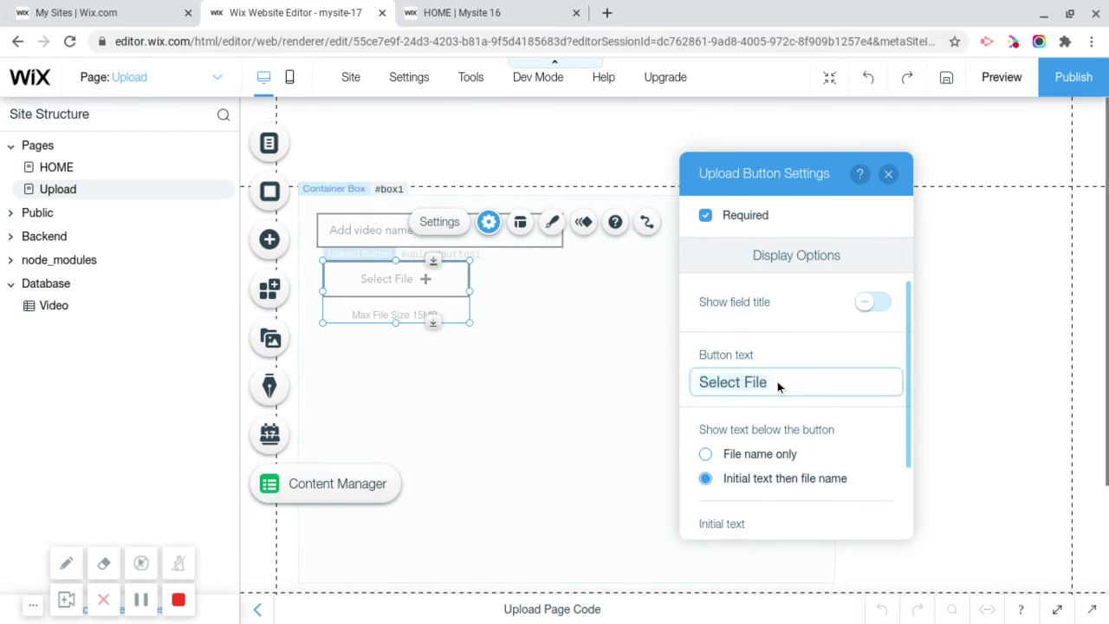
scroll(824, 336, "down", 1)
left_click(886, 174)
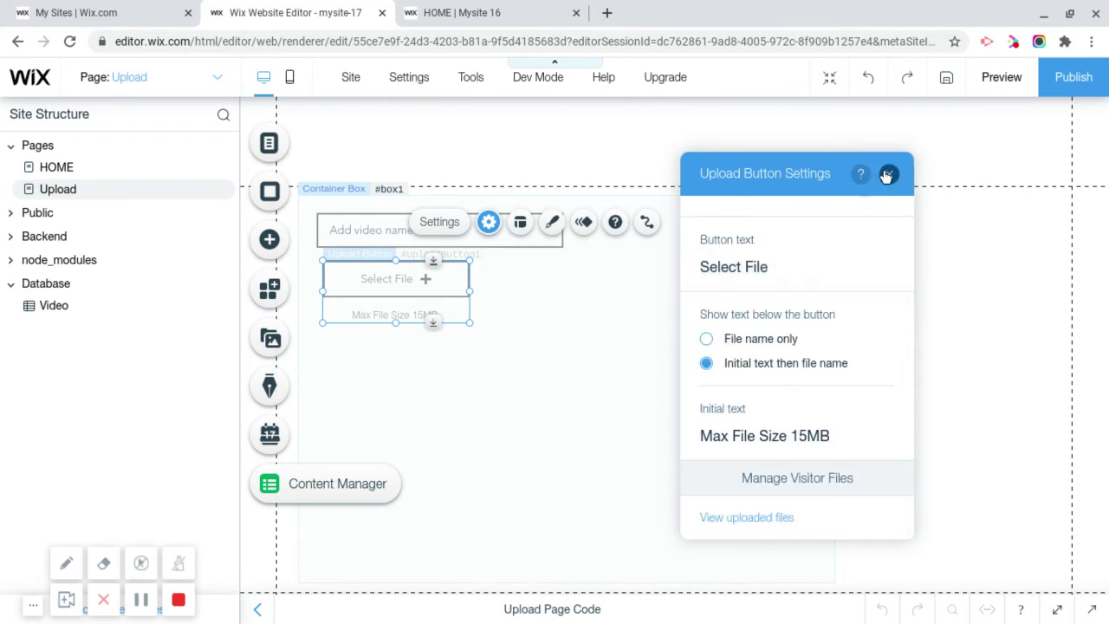
Create a dataset from the Video collection for the upload button.
left_click(646, 221)
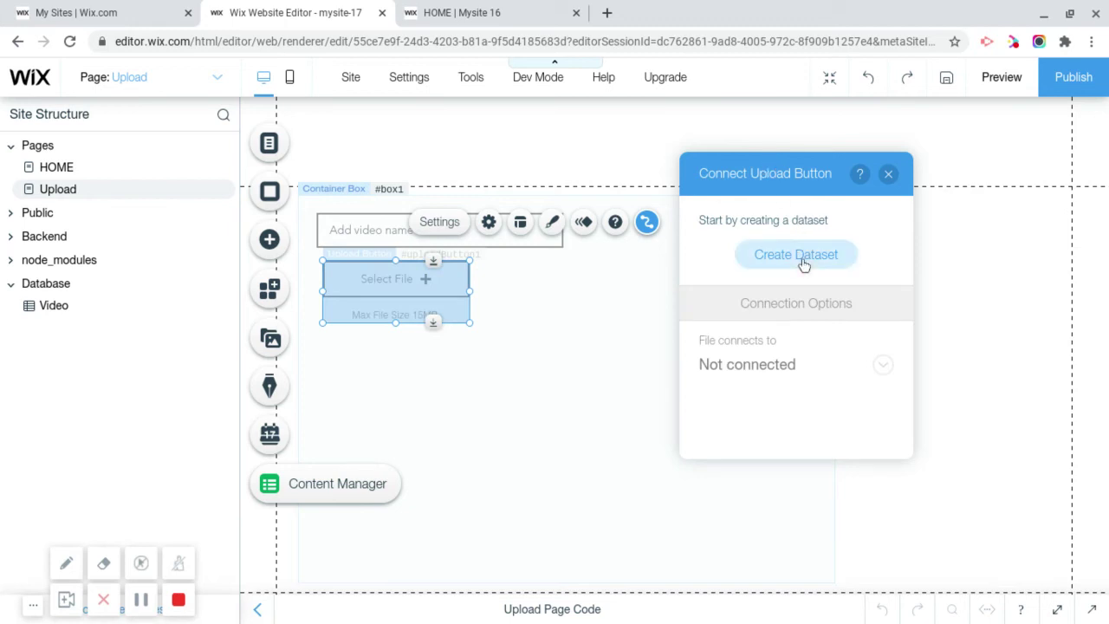
left_click(799, 255)
left_click_drag(854, 258, 700, 225)
left_click(713, 284)
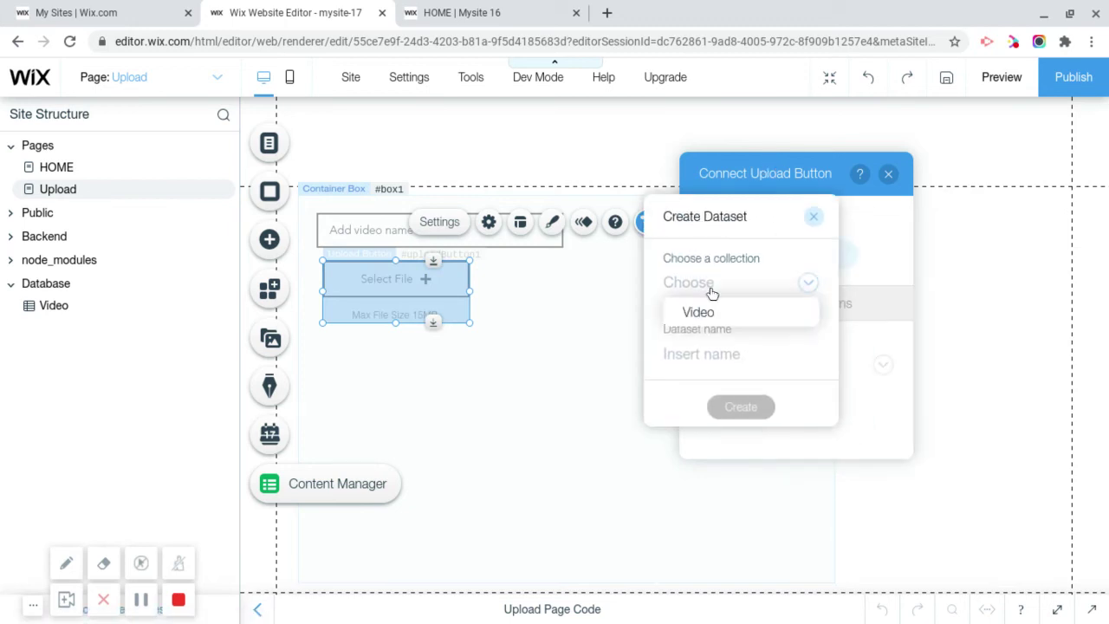
left_click(708, 312)
left_click(767, 405)
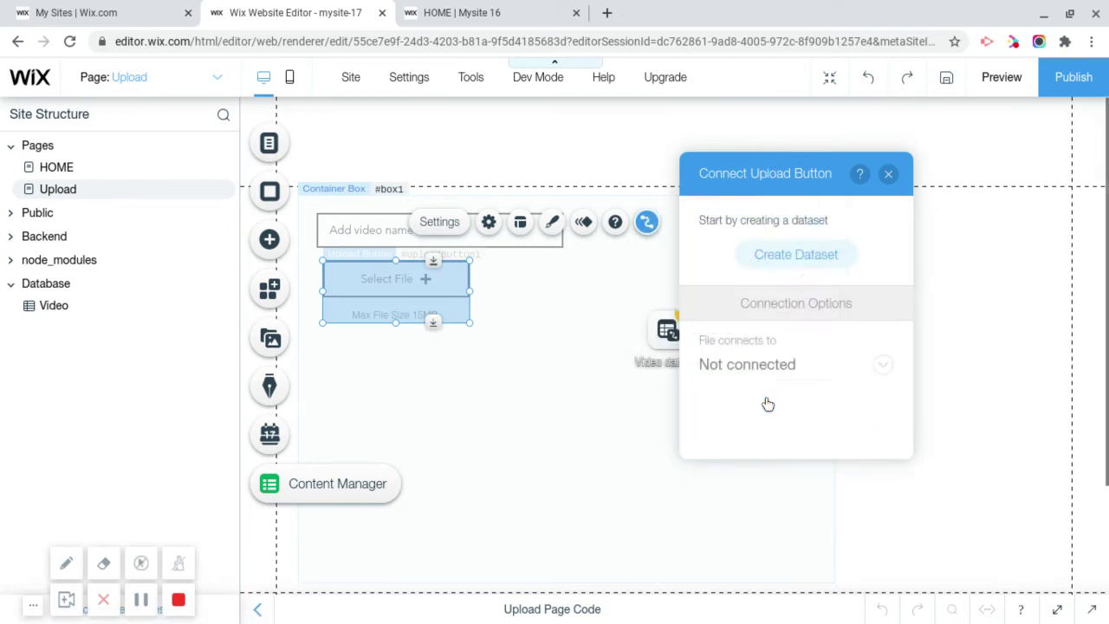
Connect the upload button's file to the Video (Video) field of the Video dataset.
left_click(739, 351)
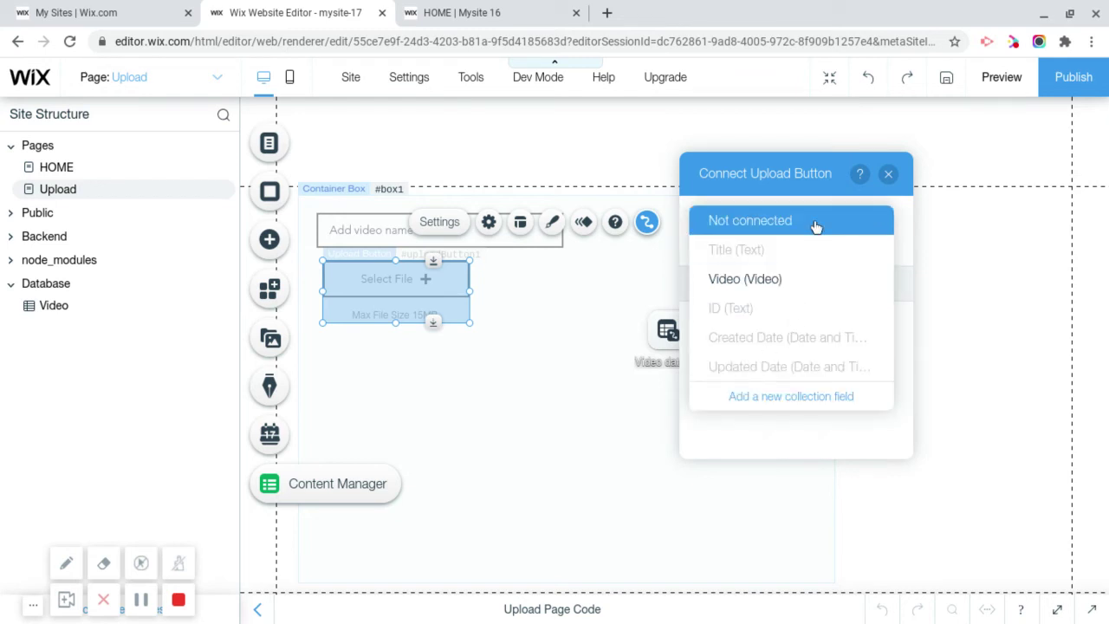
left_click(796, 280)
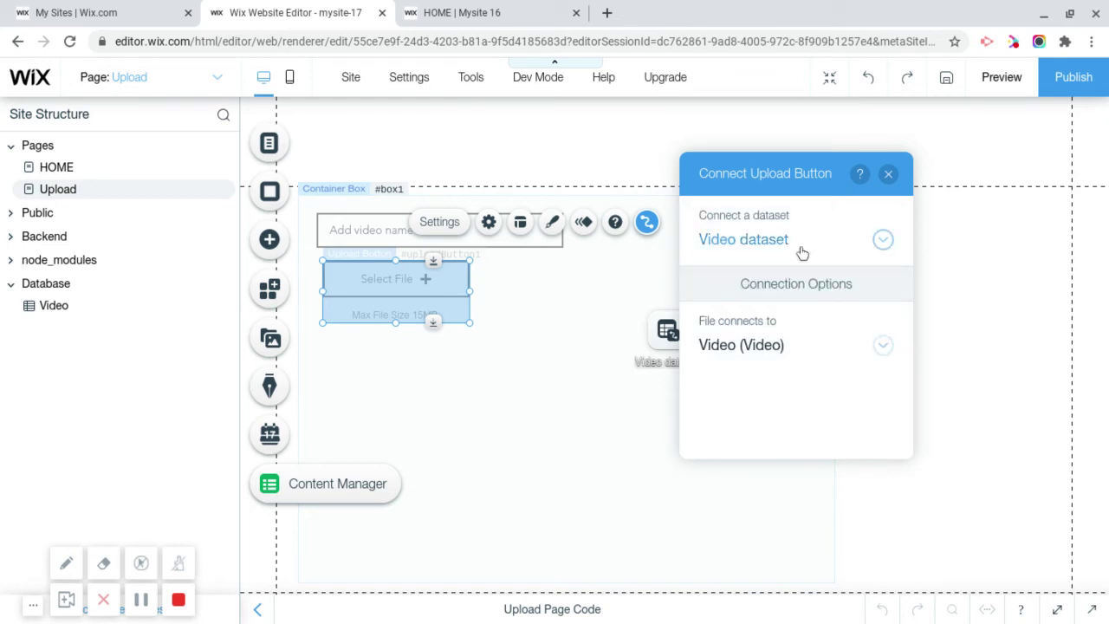
left_click(889, 175)
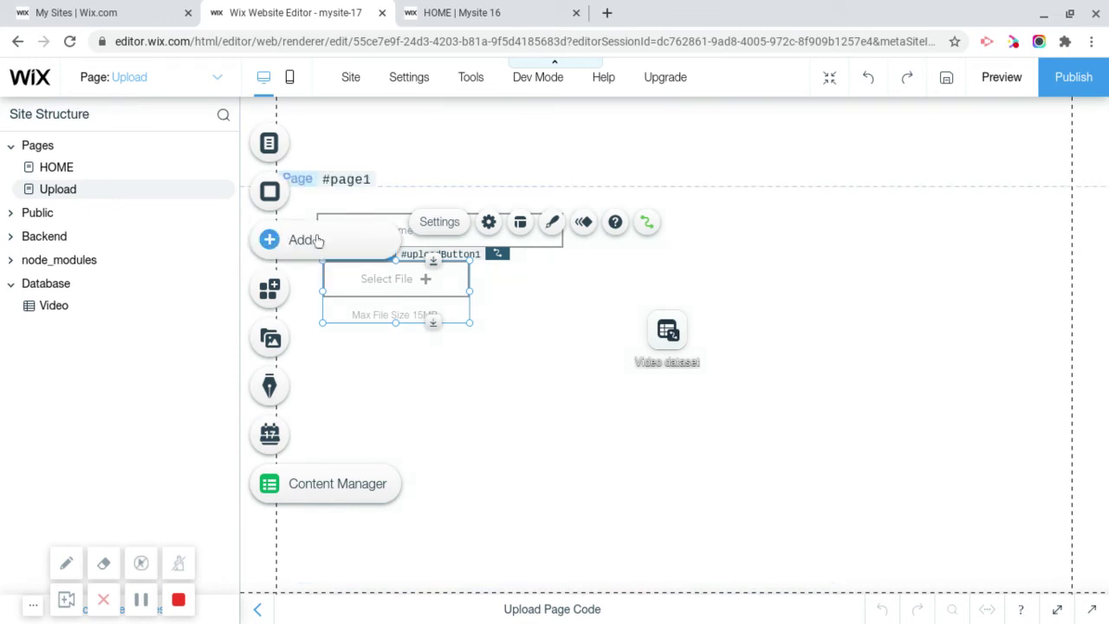
Add a solid blue themed button below the upload button in the container box, moving the Video dataset icon out toward the box's lower right edge.
left_click(318, 241)
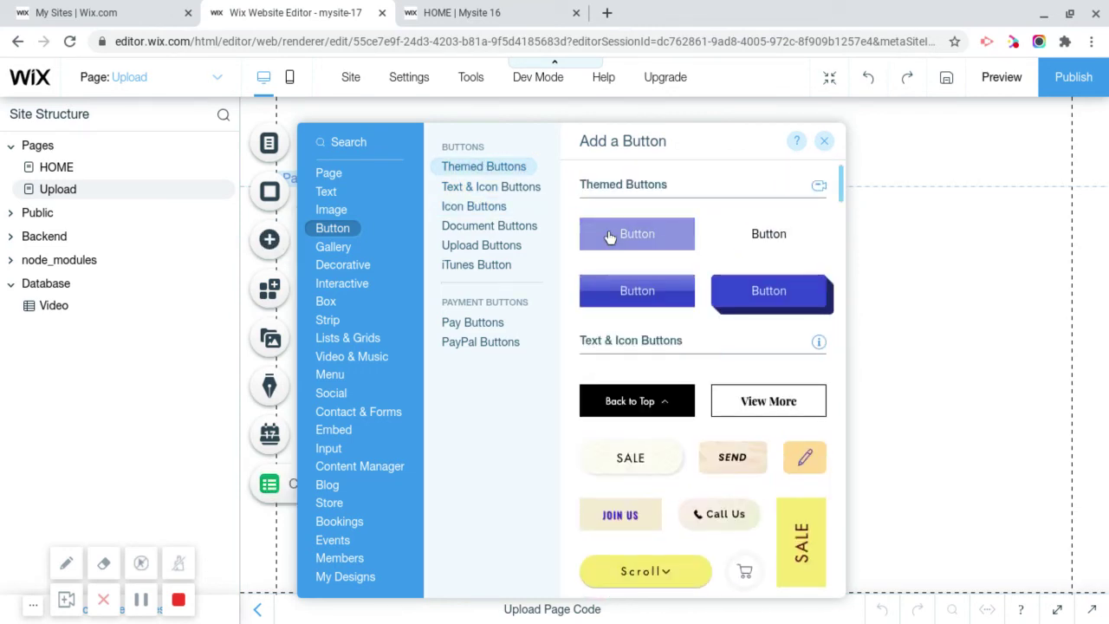
left_click(610, 235)
left_click_drag(633, 350, 805, 492)
left_click_drag(631, 345, 363, 316)
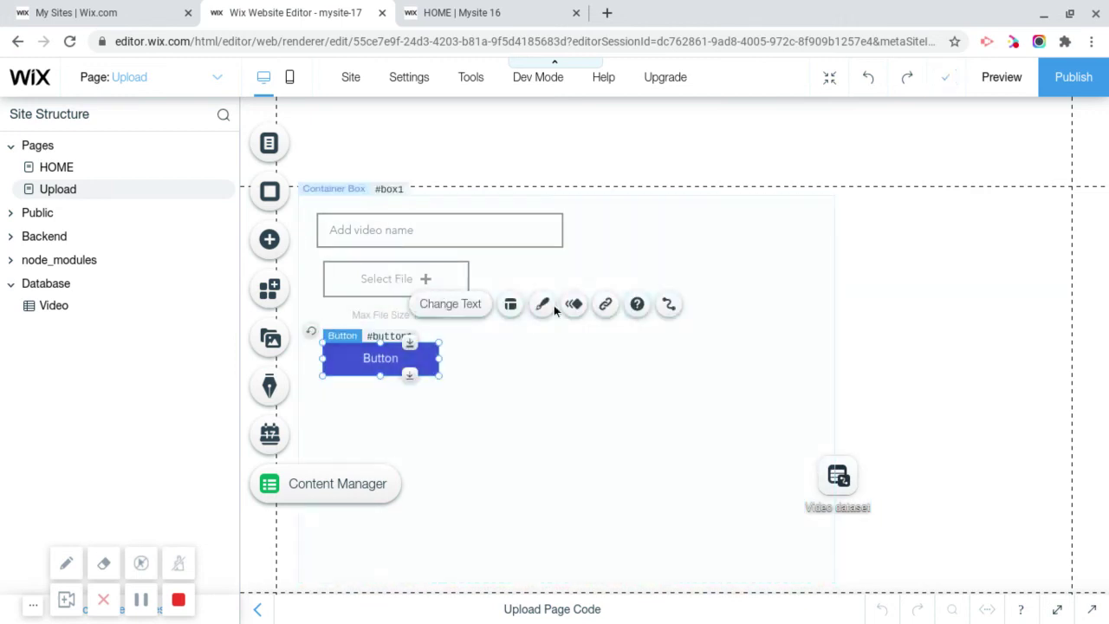
Change the label of the new button below the upload button to "Submit".
left_click(450, 303)
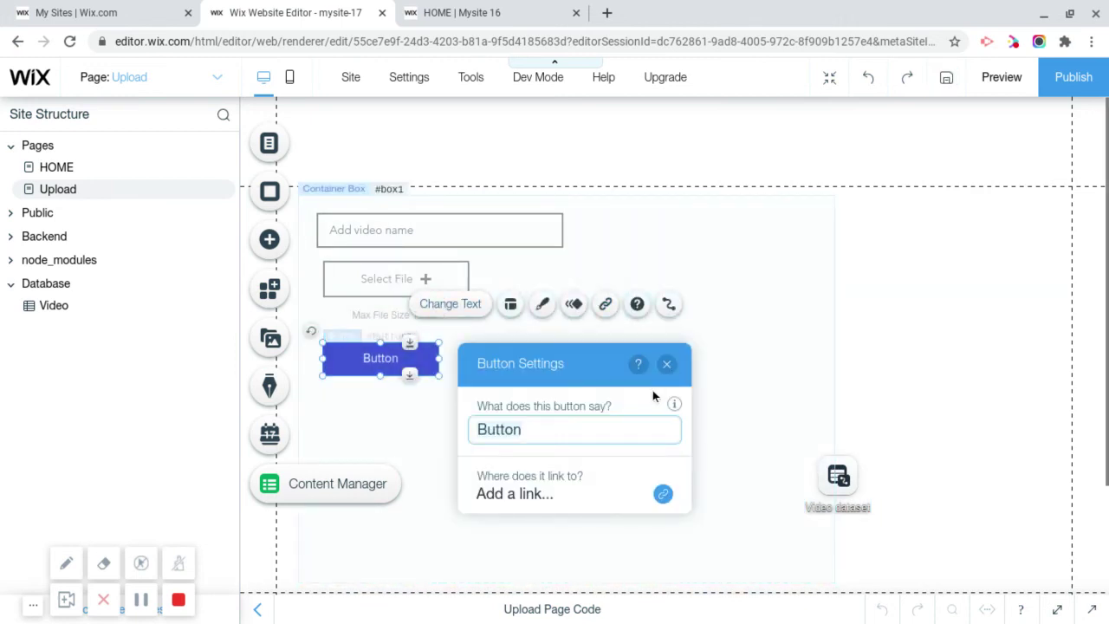
double_click(582, 433)
key("BackSpace")
type("S")
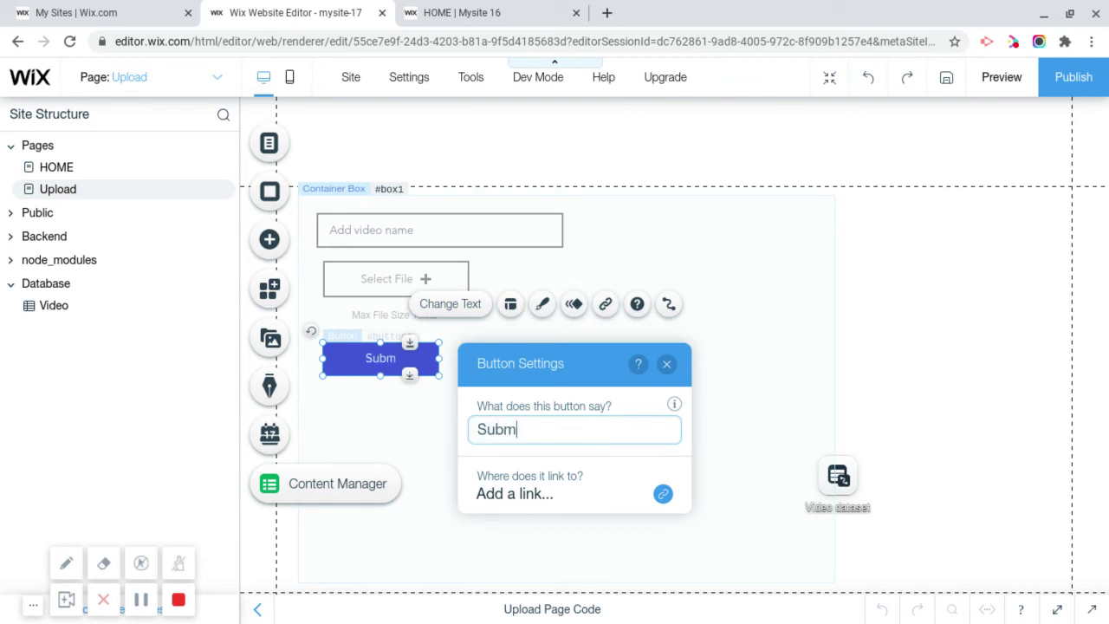
Connect the Submit button's click action to the Submit action of the Video dataset.
left_click(667, 304)
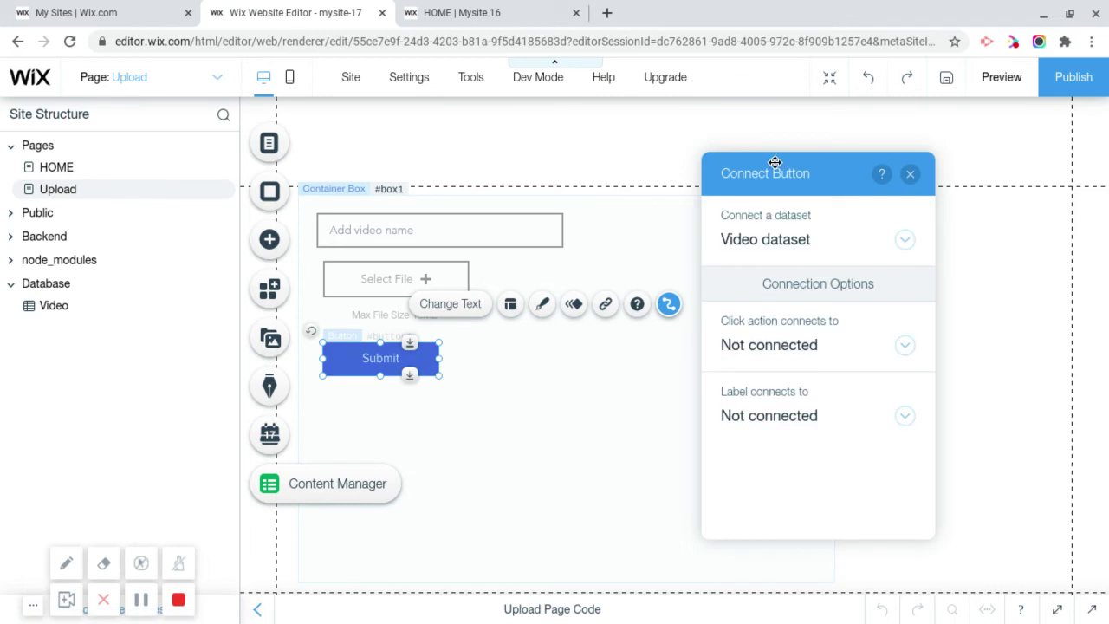
left_click(764, 336)
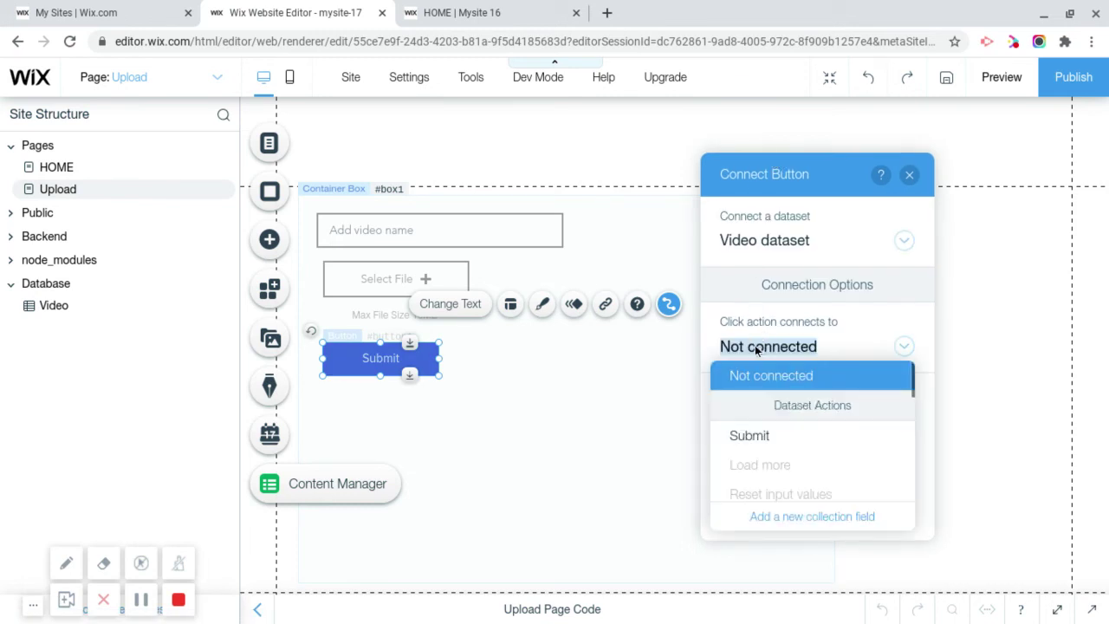
left_click(782, 435)
scroll(800, 395, "down", 1)
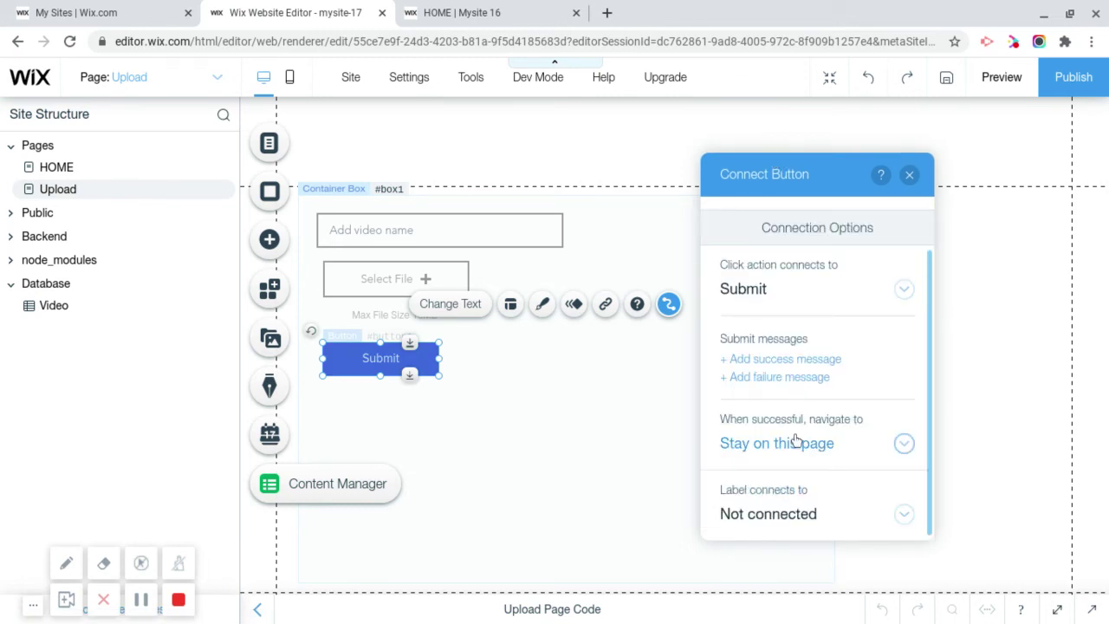
Make the Submit button navigate to a link to the HOME page after a successful submission.
left_click(796, 441)
left_click(790, 241)
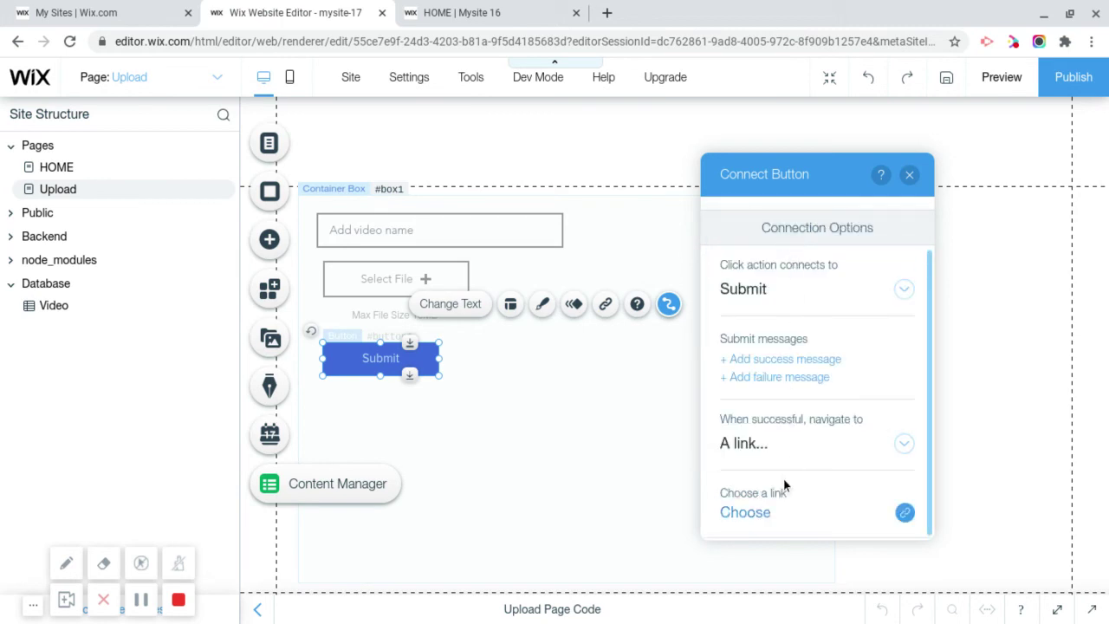
left_click(746, 511)
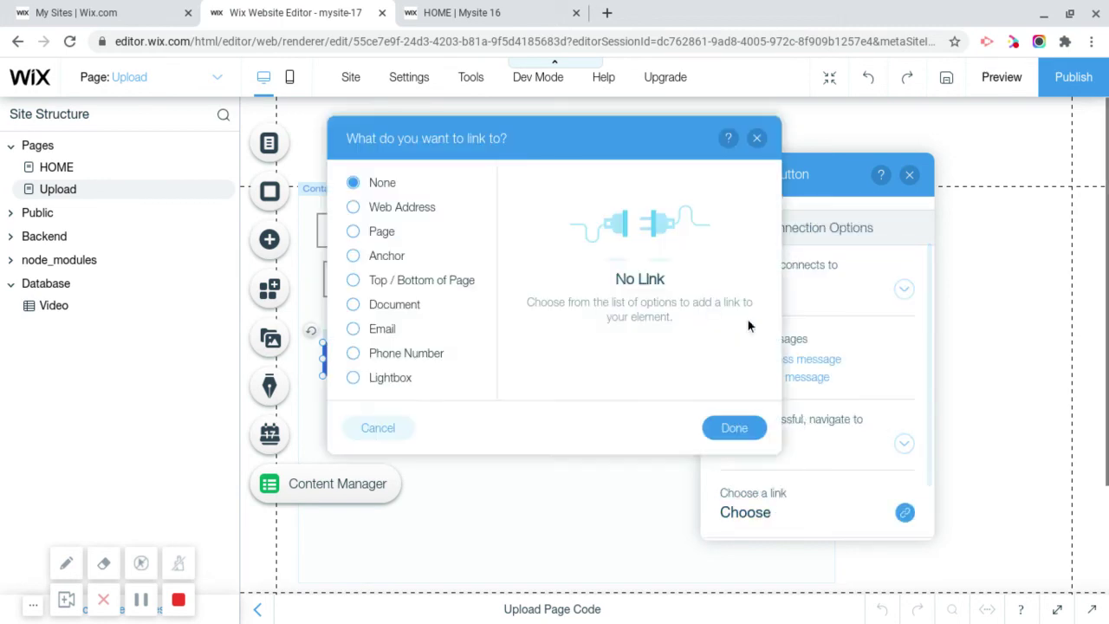
left_click(385, 229)
left_click(559, 205)
left_click(559, 204)
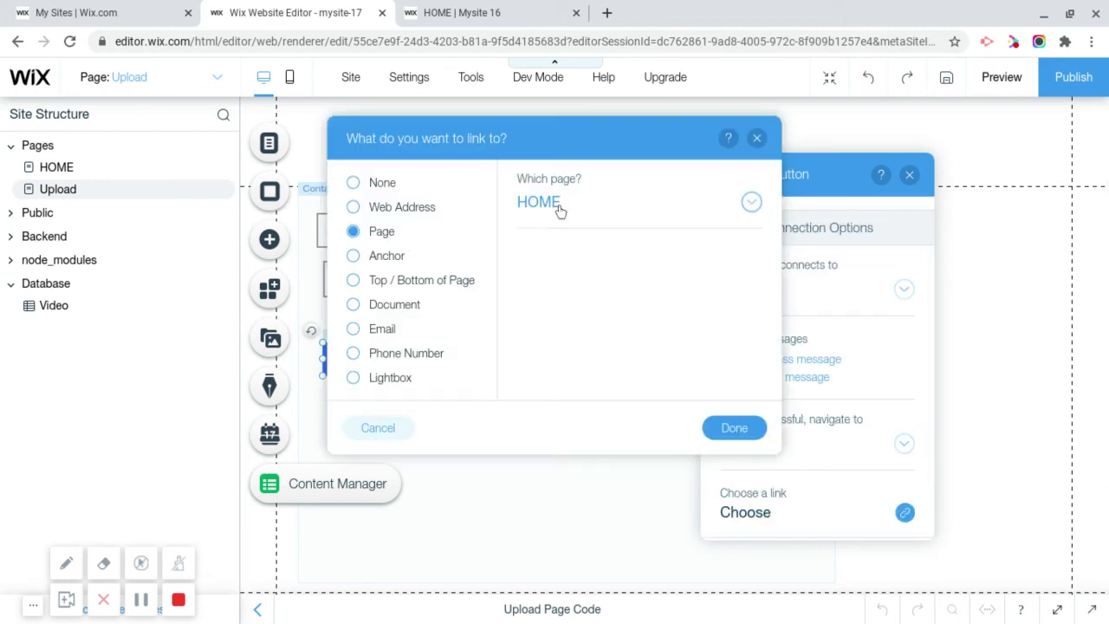
left_click(712, 424)
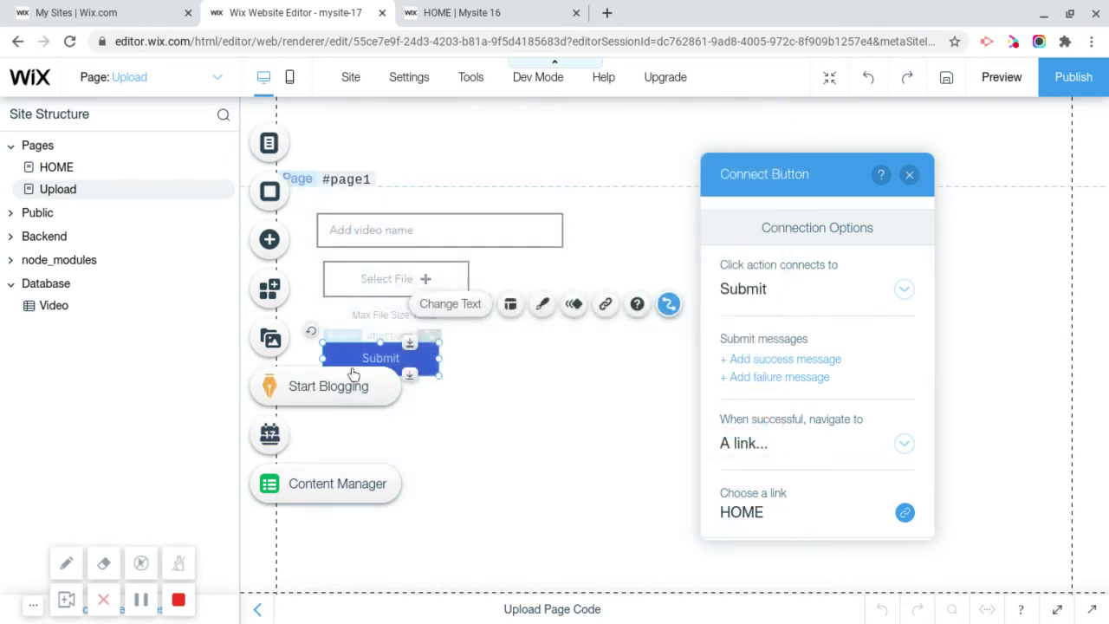
left_click(909, 174)
Connect the video name input's value to the Title (Text) field of the Video dataset.
left_click(508, 227)
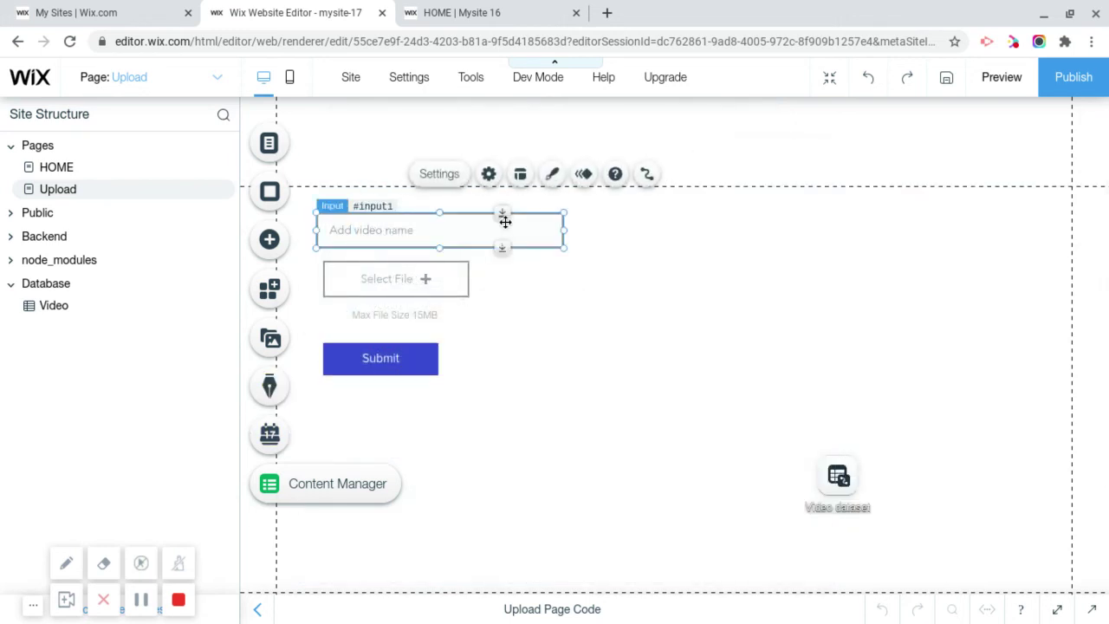
left_click(645, 176)
left_click_drag(674, 243, 593, 219)
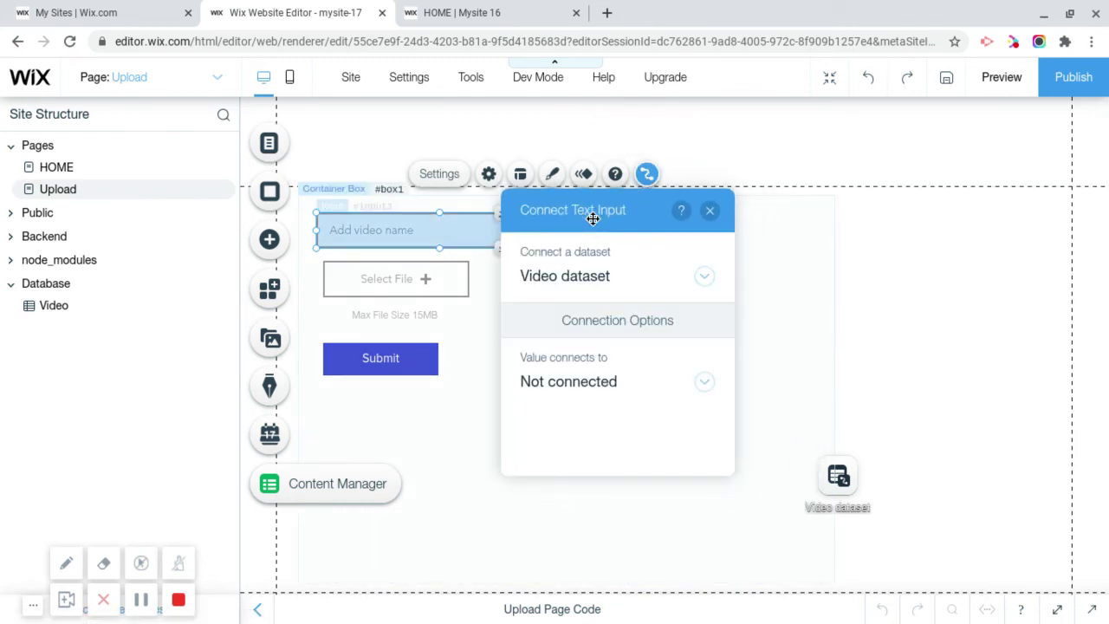
left_click(586, 381)
left_click(571, 287)
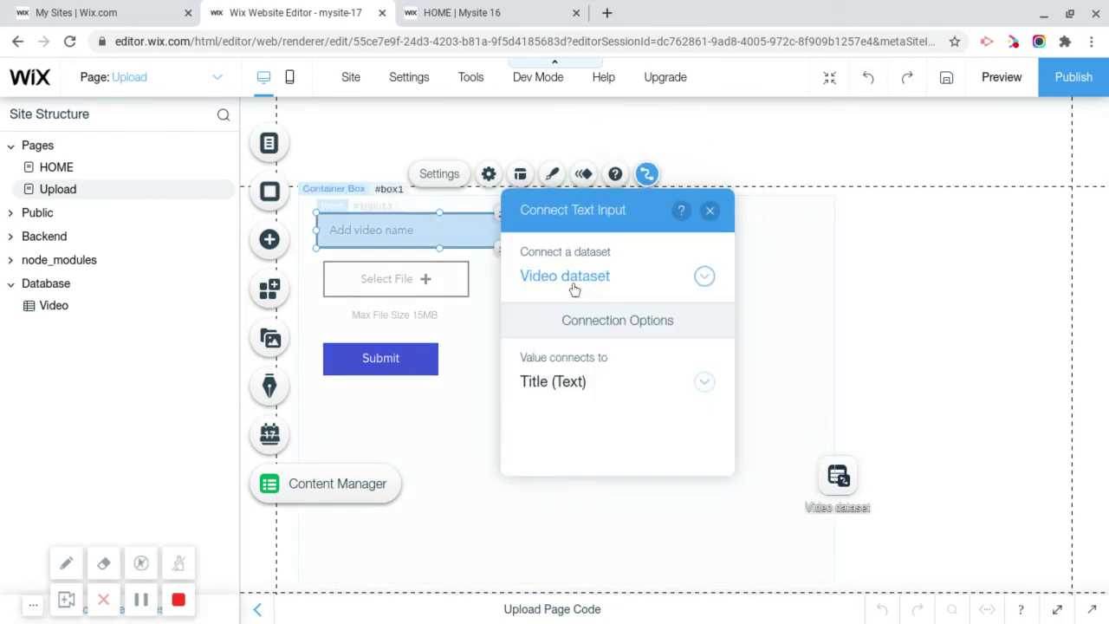
left_click(708, 211)
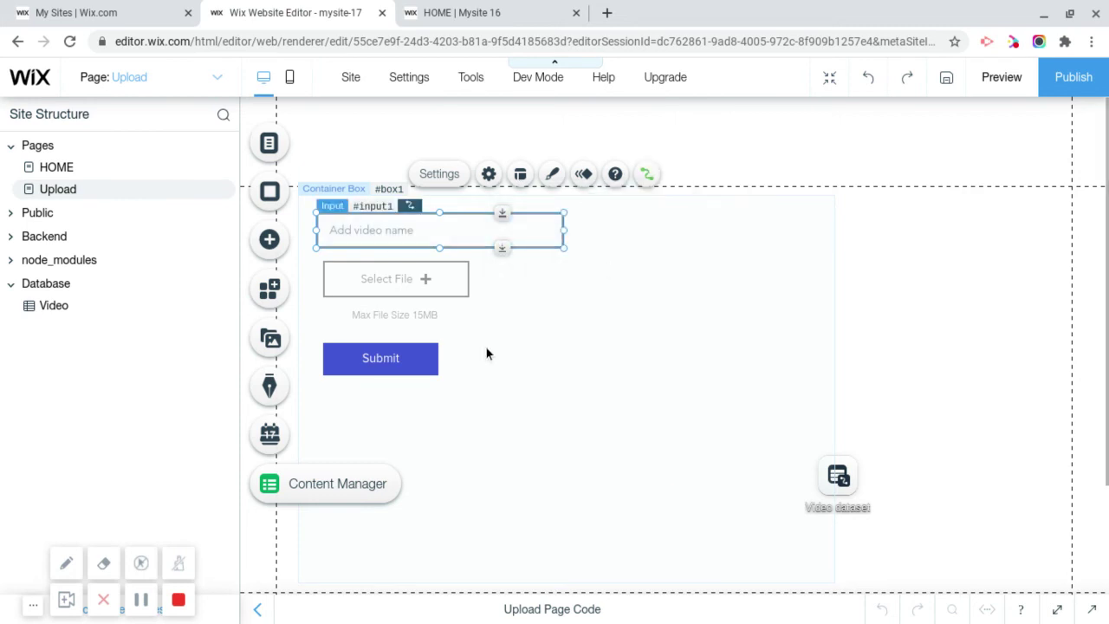
Add a solid blue themed button to the page header, above the video name input.
left_click(270, 241)
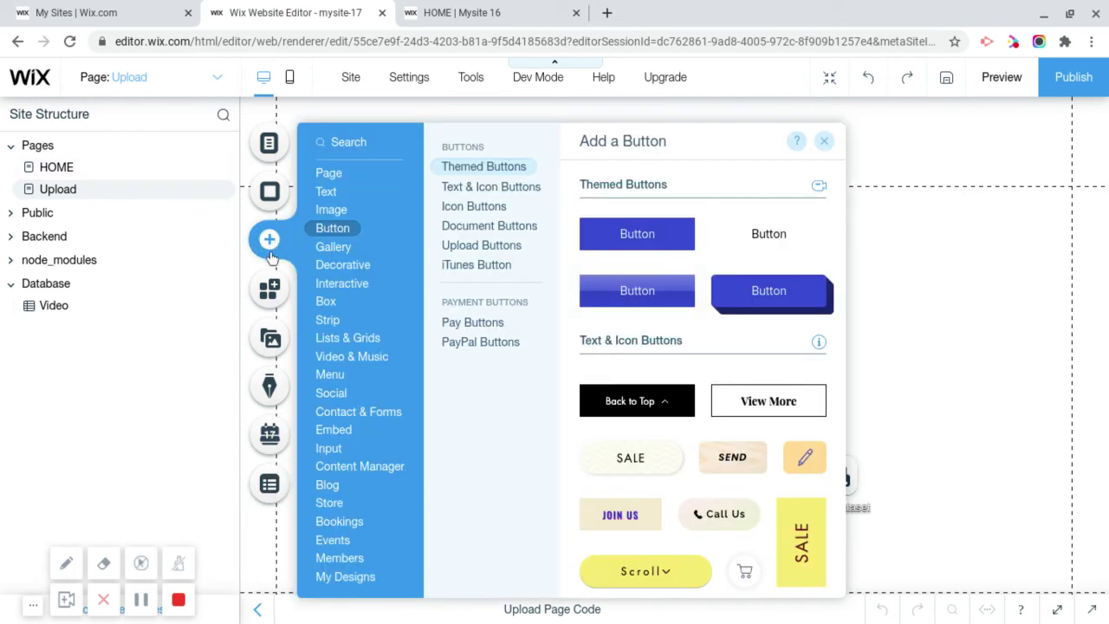
left_click(485, 227)
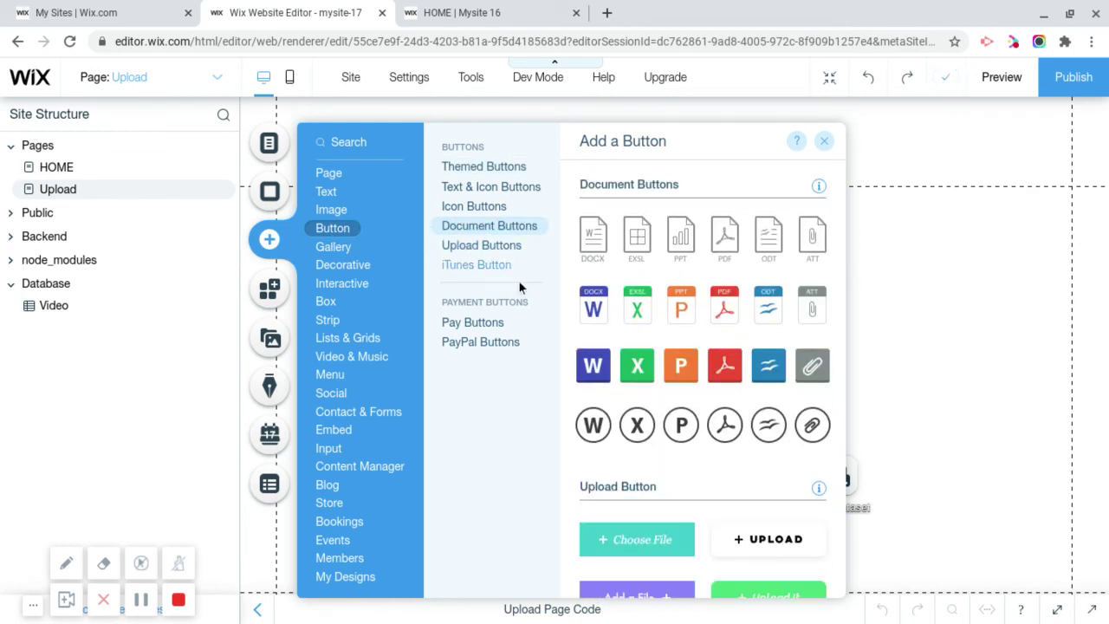
scroll(638, 279, "up", 8)
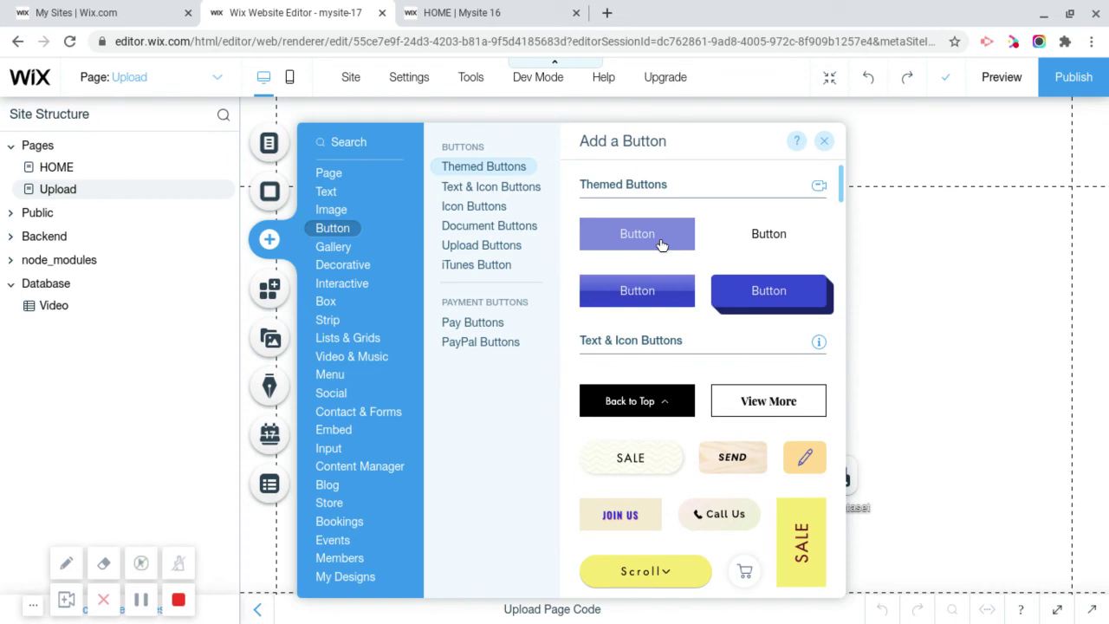
left_click(664, 240)
left_click_drag(667, 363, 362, 146)
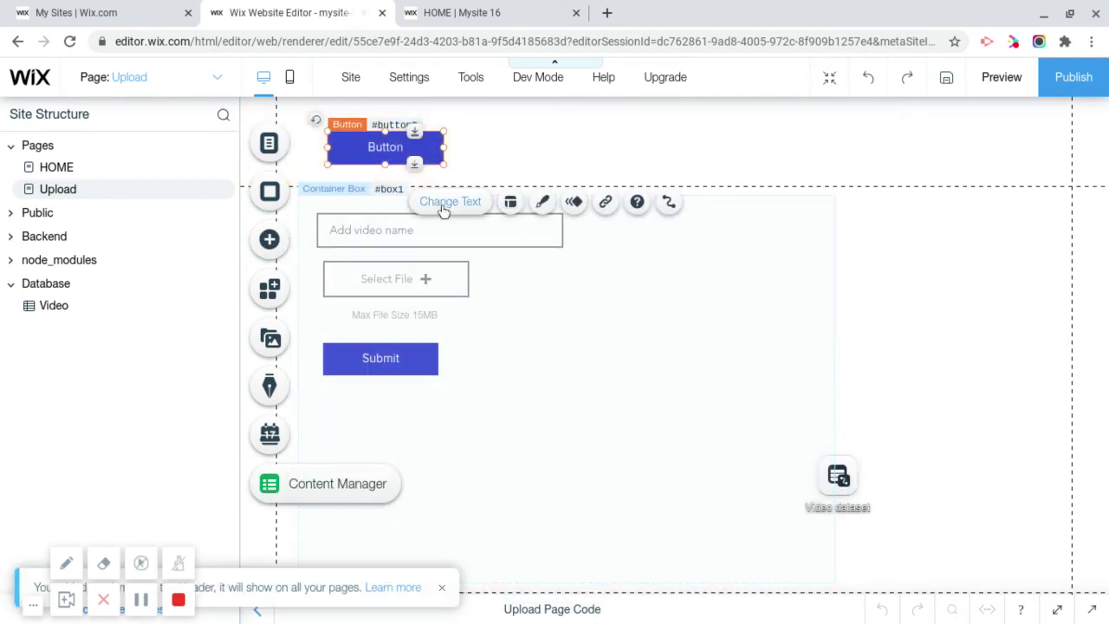
Label the header button "feed" and link it to the HOME page, opening in the current window.
left_click(447, 204)
type("feed")
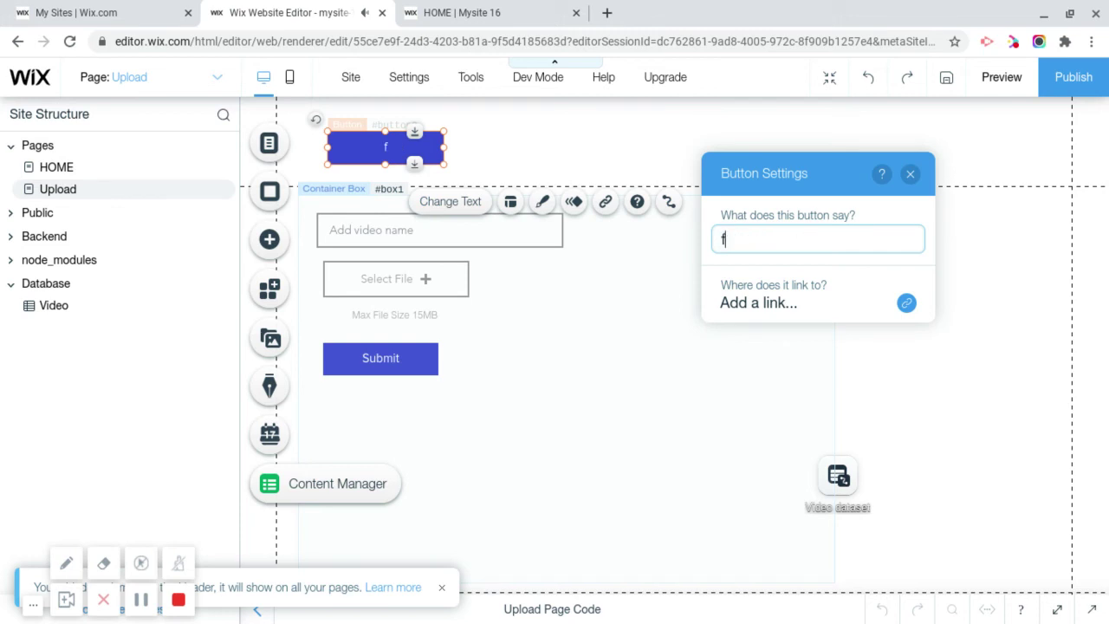
left_click(788, 303)
left_click(385, 239)
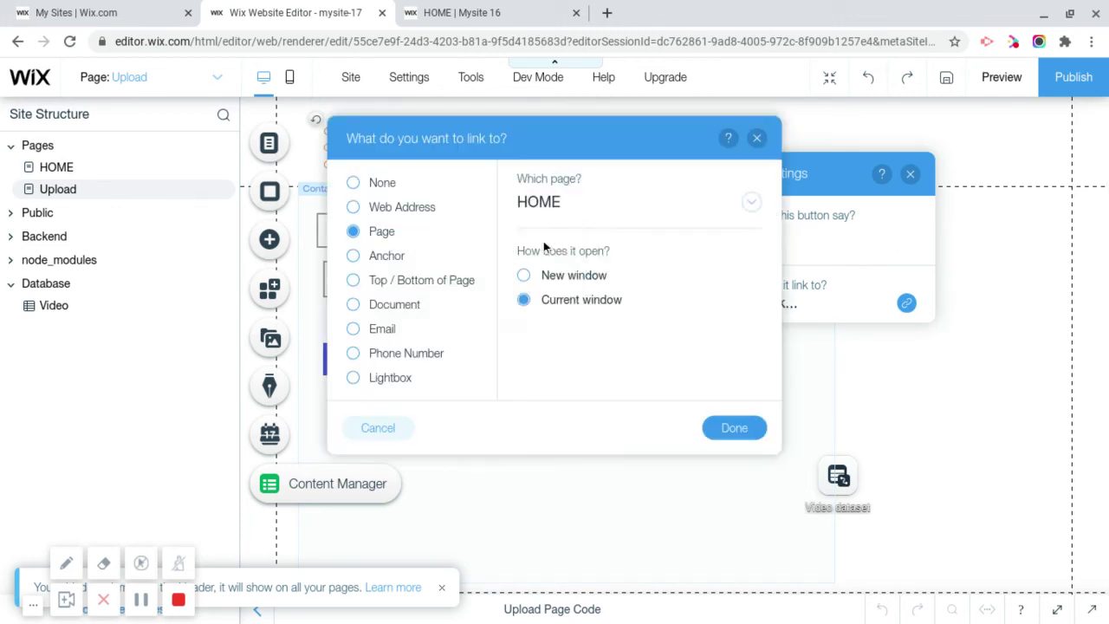
left_click(734, 428)
left_click(910, 176)
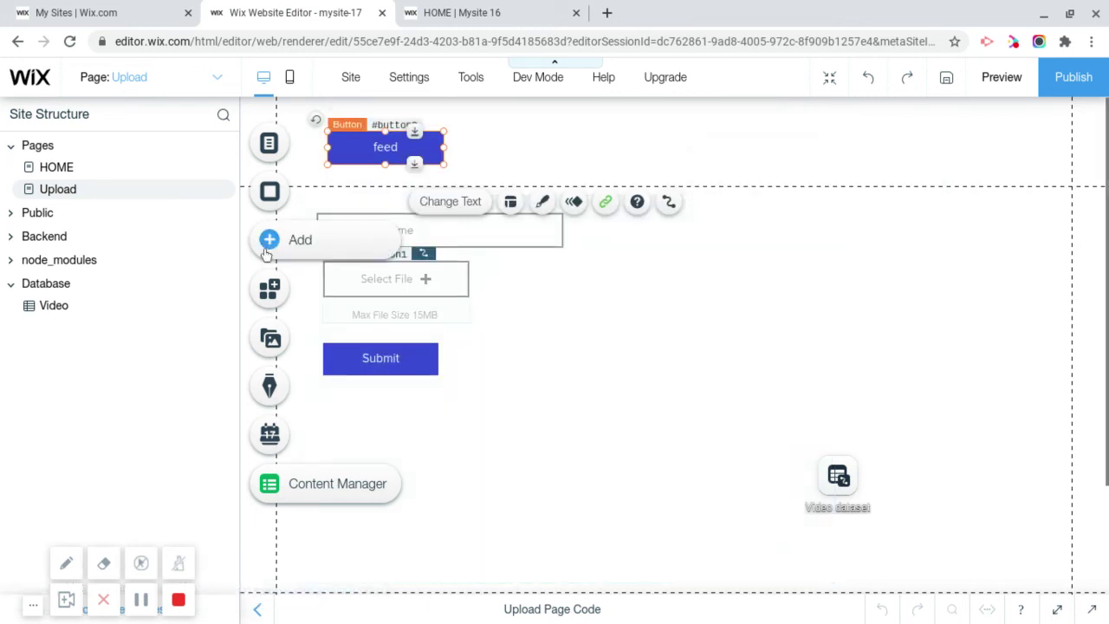
left_click(291, 242)
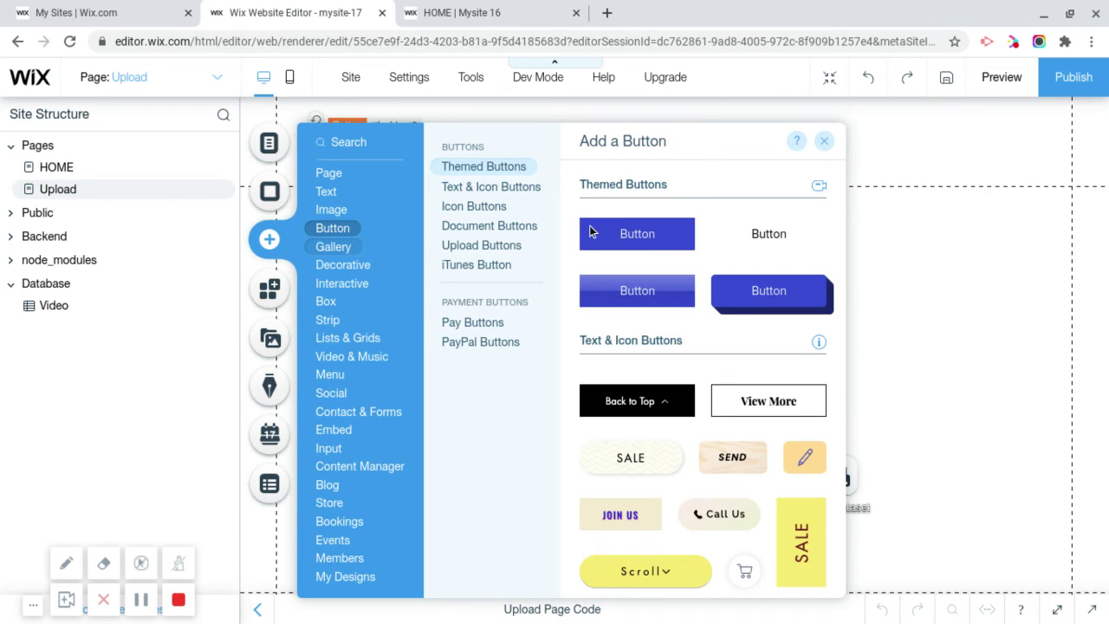
key("Escape")
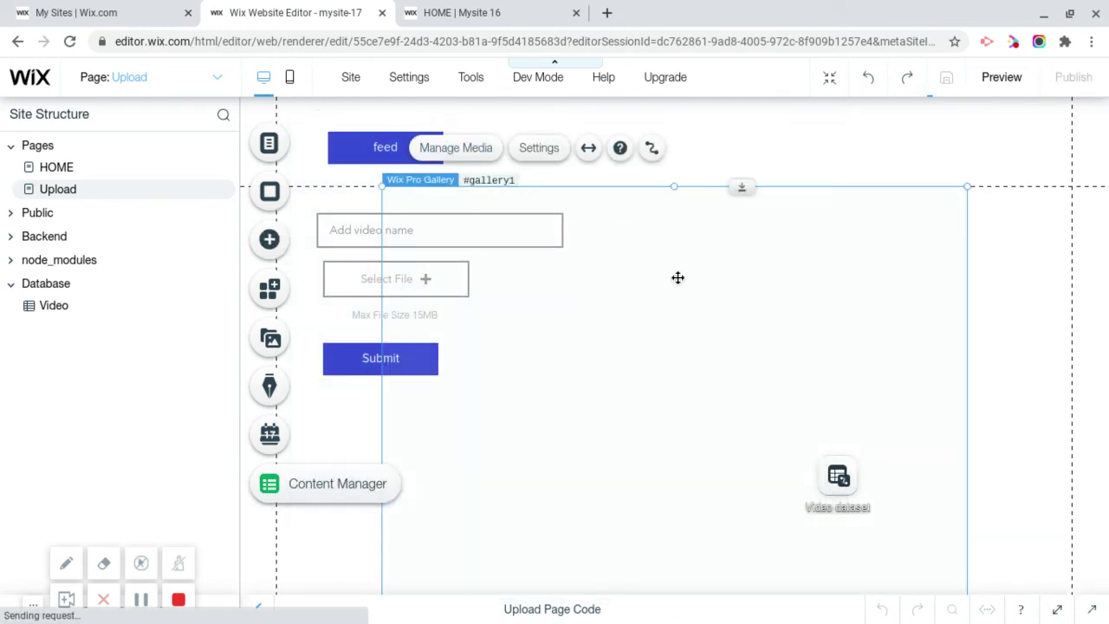
key("Escape")
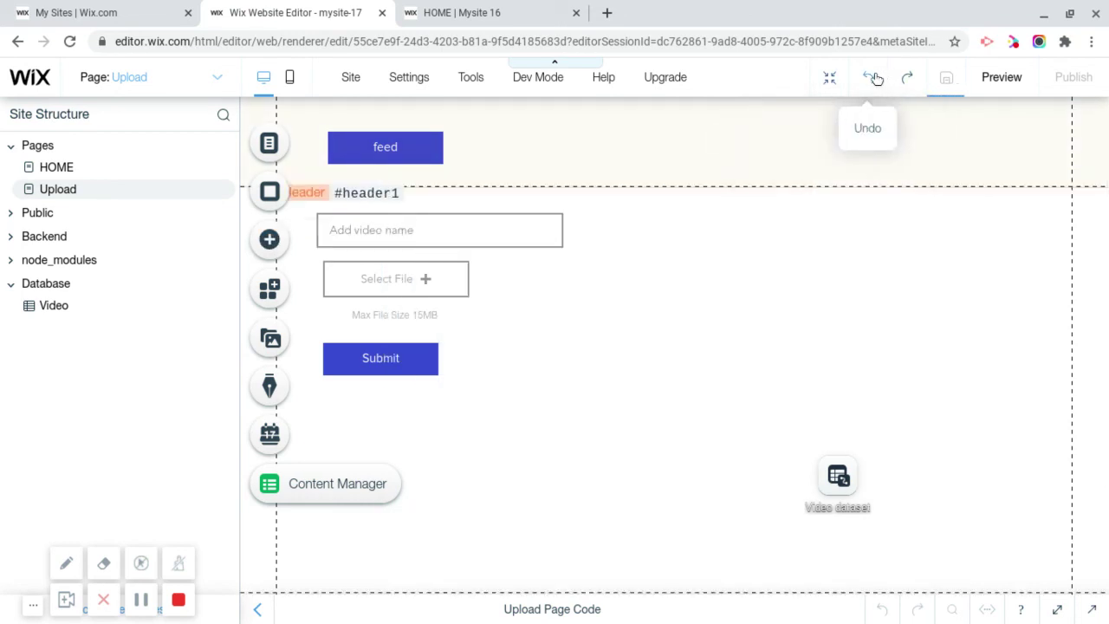
Add a second solid blue themed button to the page header, beside the feed button.
left_click(256, 258)
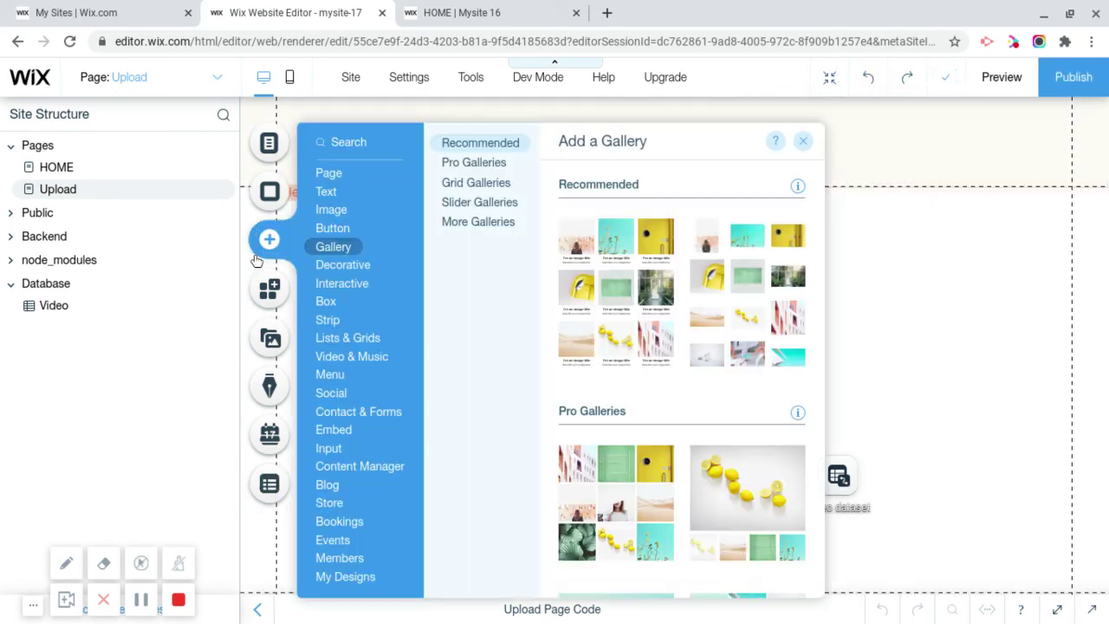
left_click(338, 231)
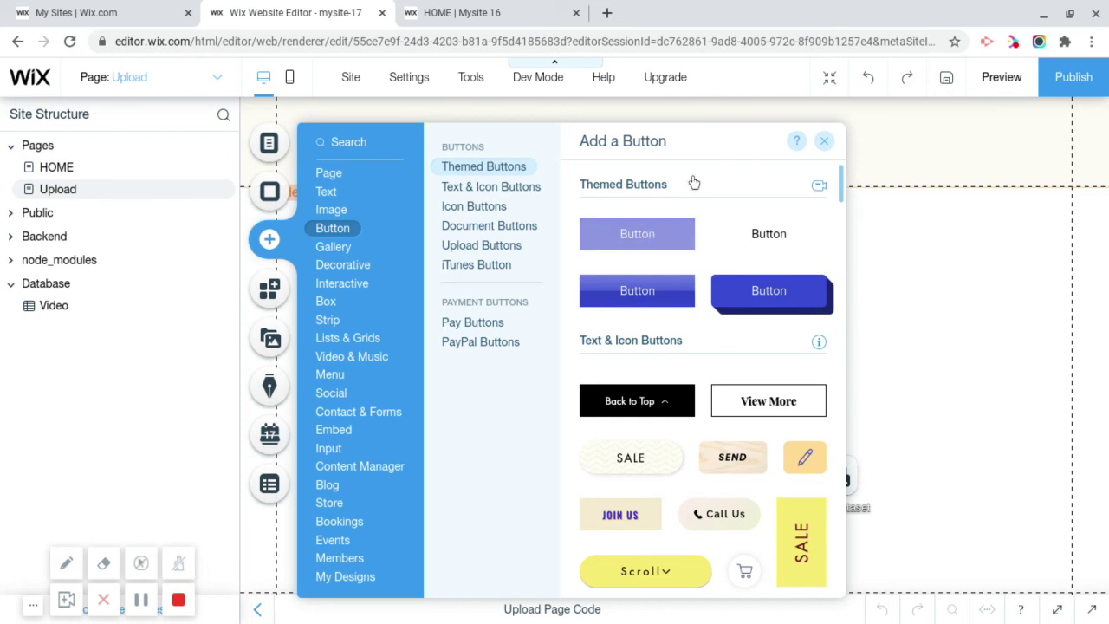
left_click(637, 234)
left_click_drag(640, 343, 506, 144)
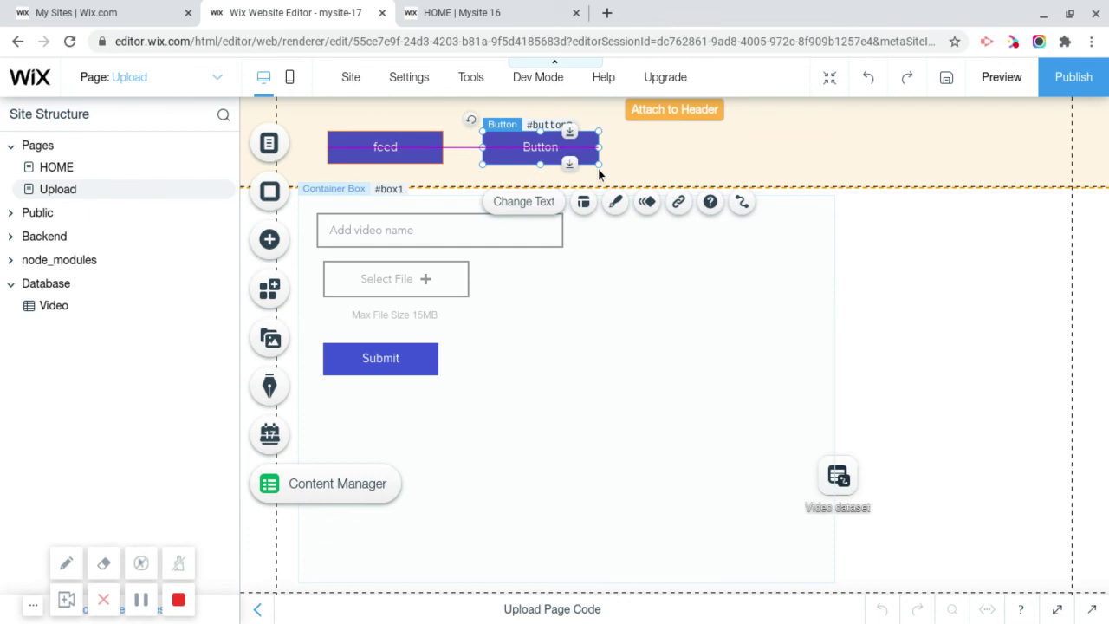
Label the new header button "upload" and link it to the Upload page, opening in the current window.
left_click(551, 205)
key("BackSpace")
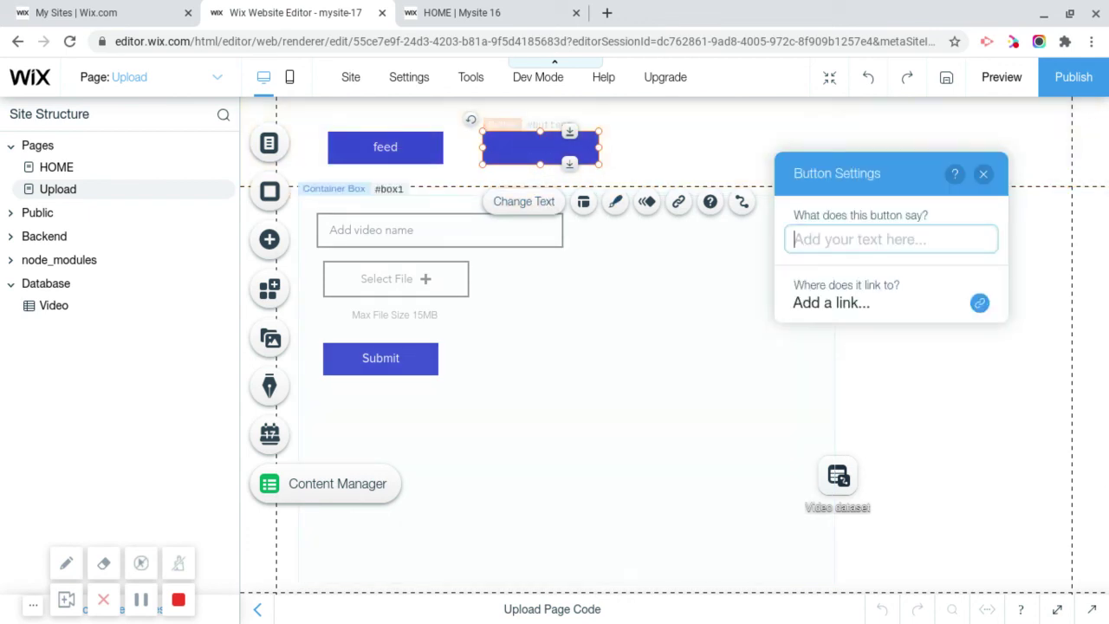
type("upload")
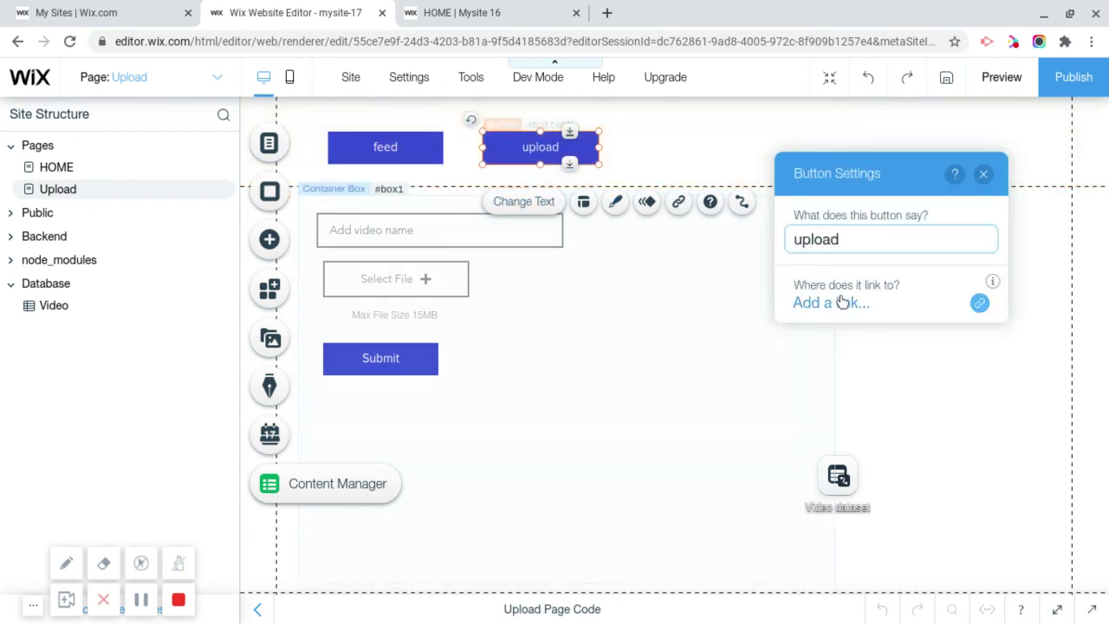
left_click(836, 302)
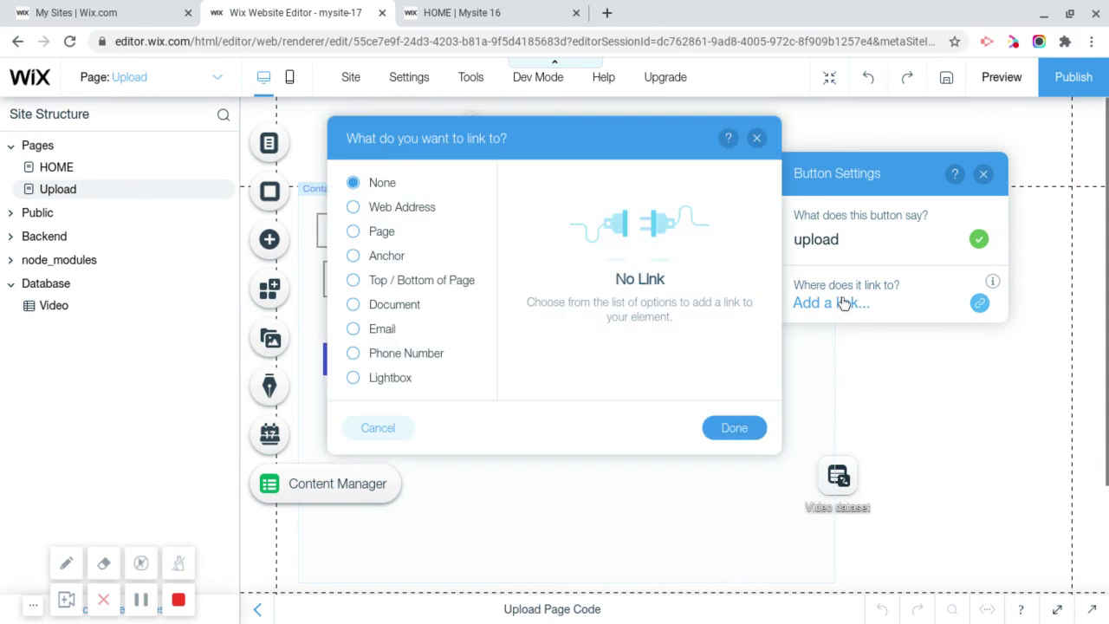
left_click(352, 231)
left_click(531, 206)
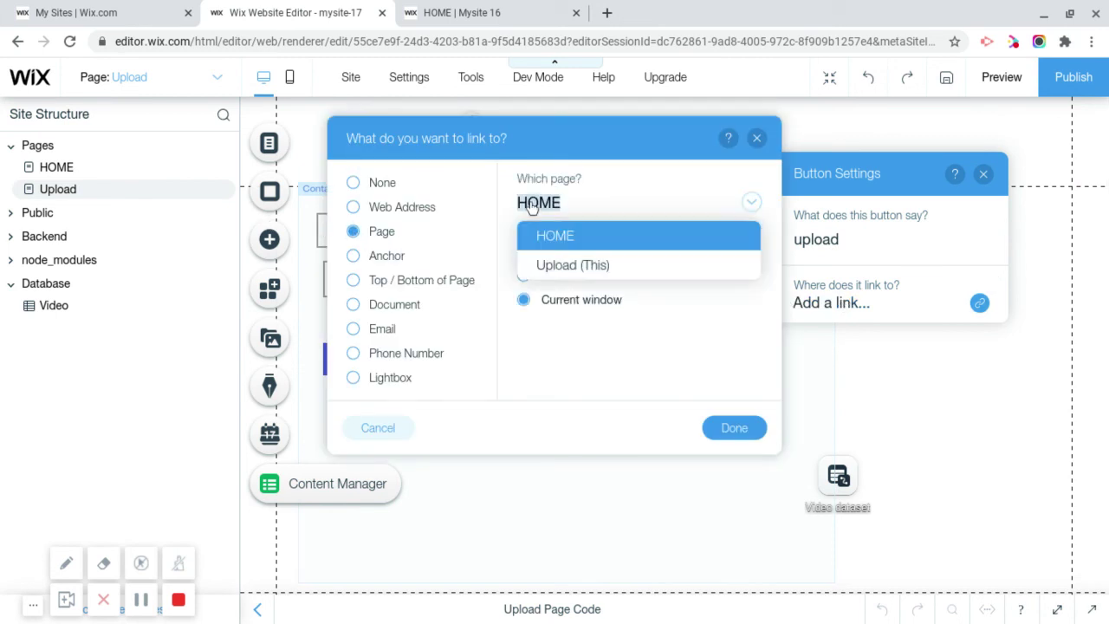
left_click(569, 263)
left_click(733, 428)
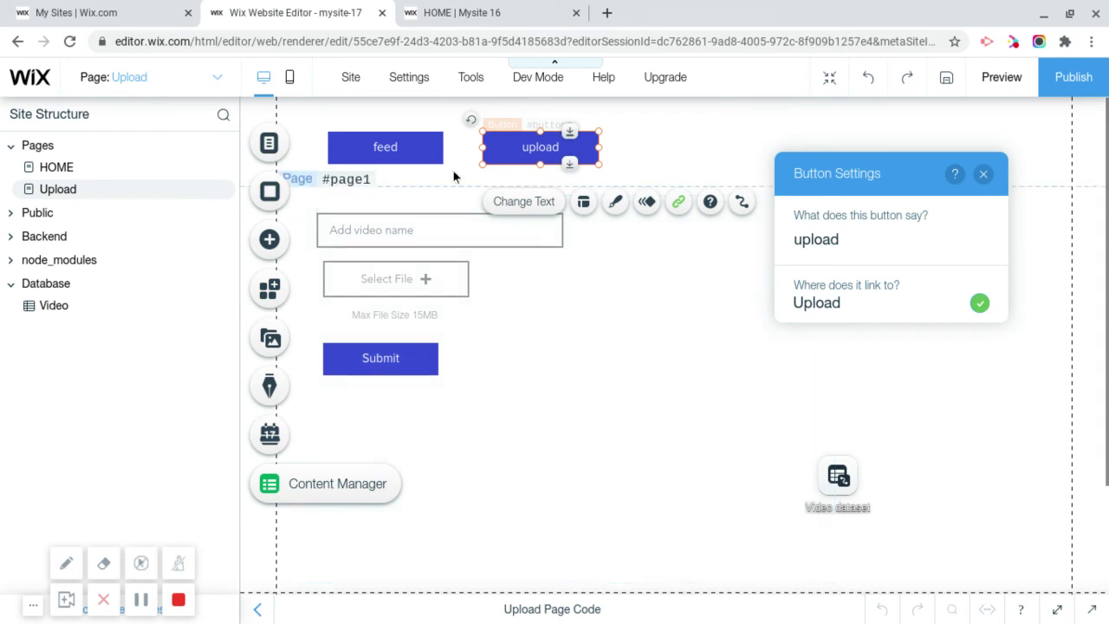
Check the page link settings of the header's feed button.
left_click(417, 155)
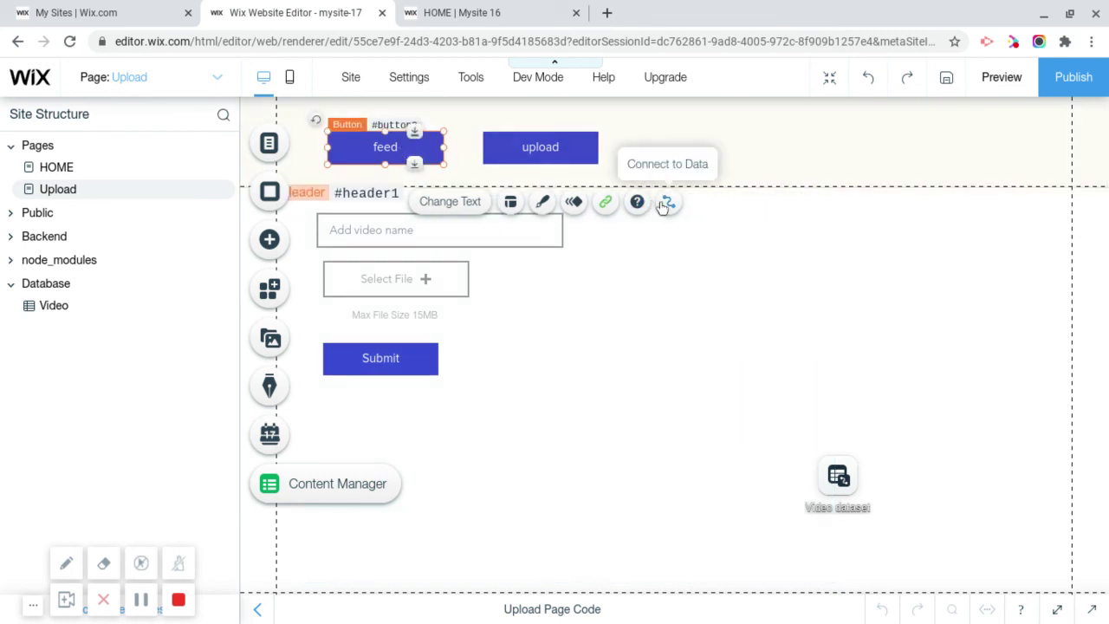
left_click(668, 202)
left_click(605, 201)
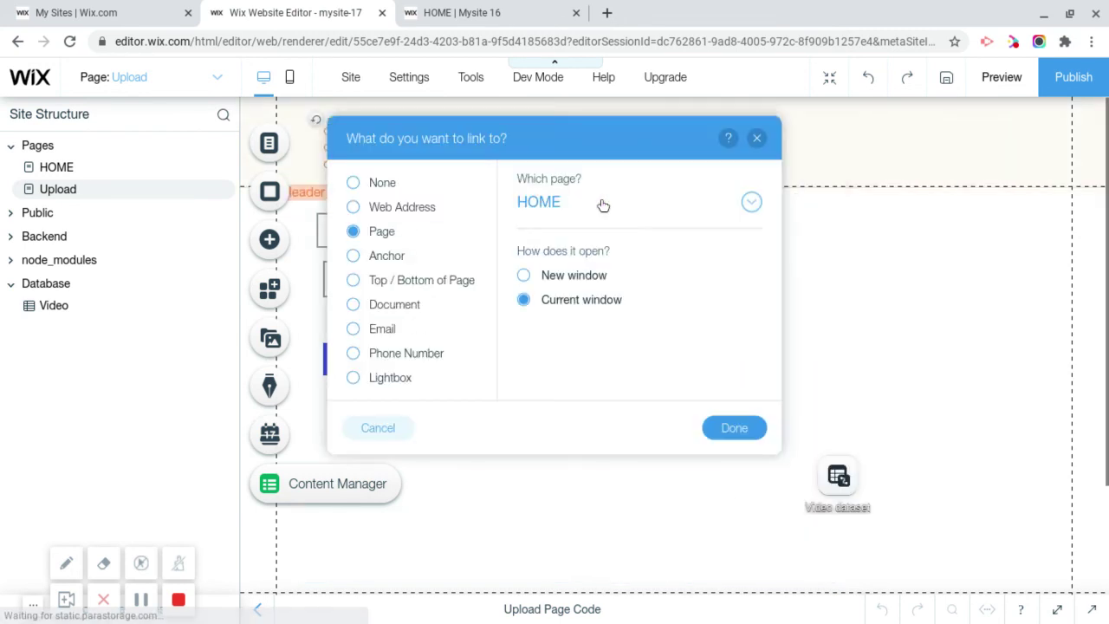
left_click(758, 139)
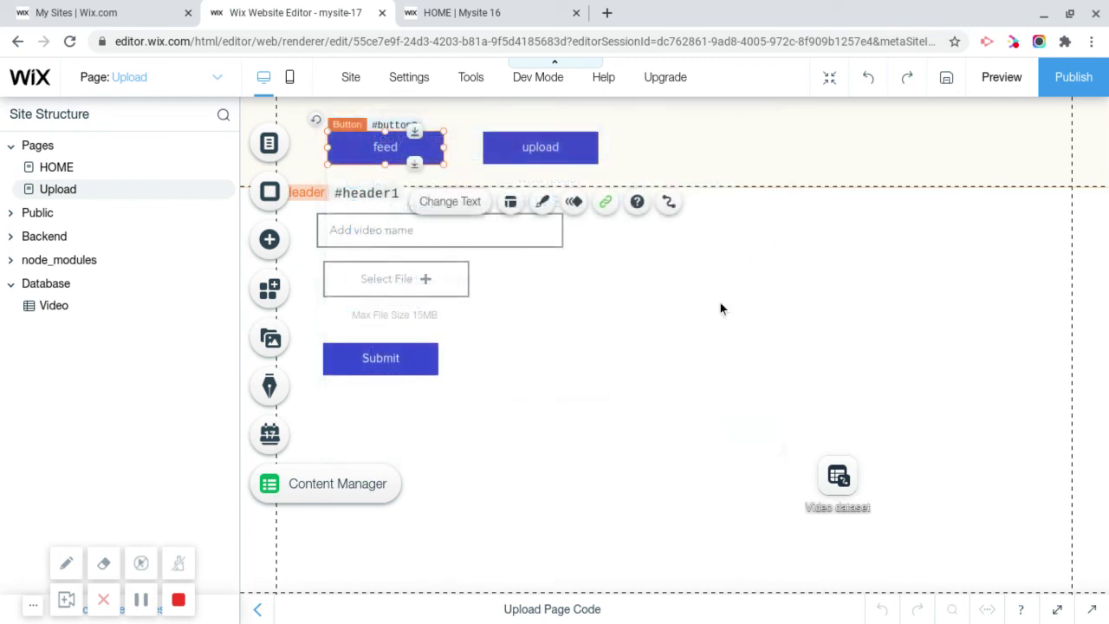
Open the HOME page for editing and inspect the repeater's video player and heading below the header buttons.
left_click(88, 169)
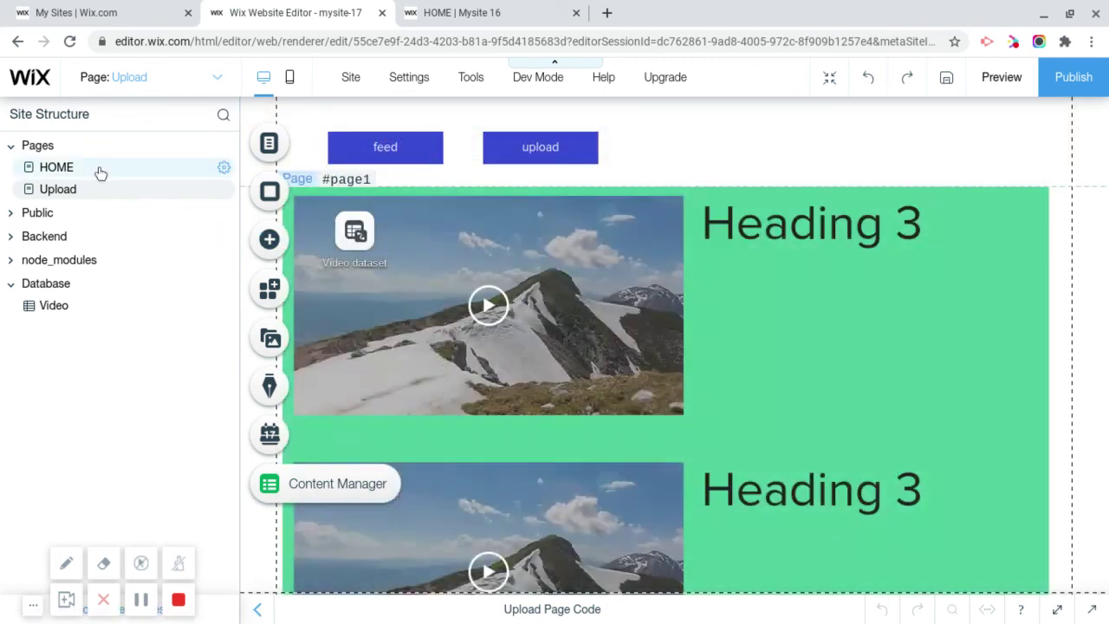
left_click(439, 259)
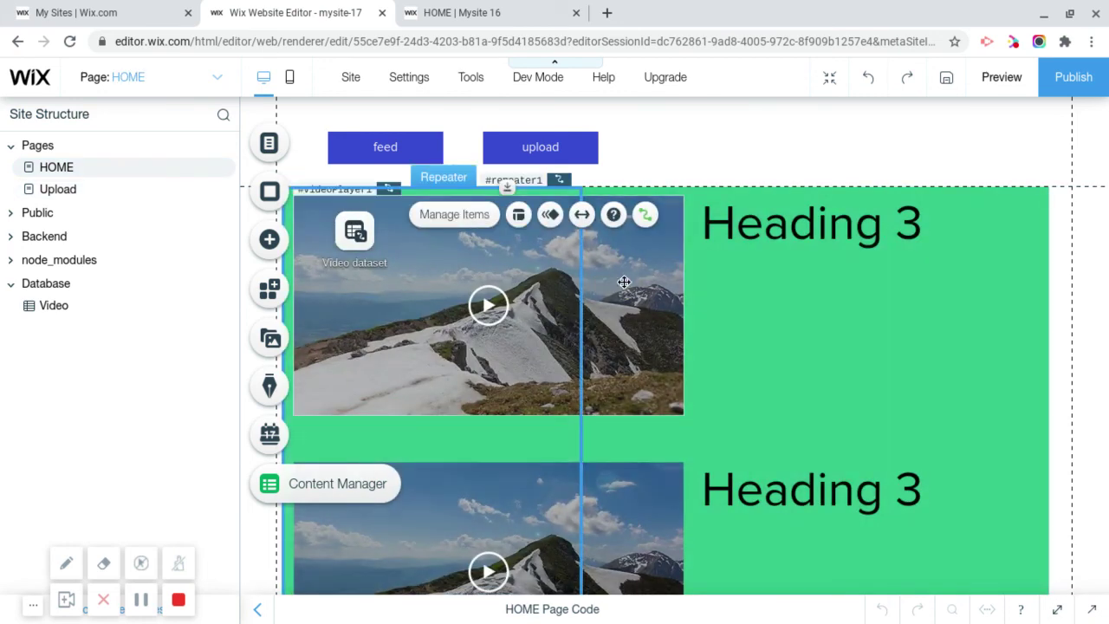
left_click(652, 225)
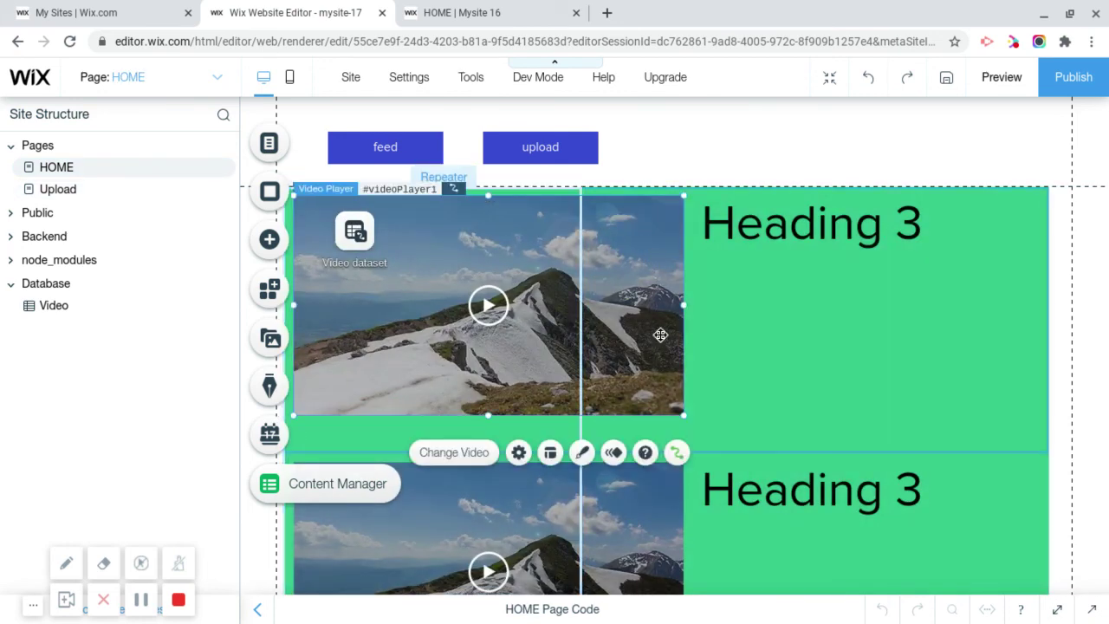
left_click(854, 229)
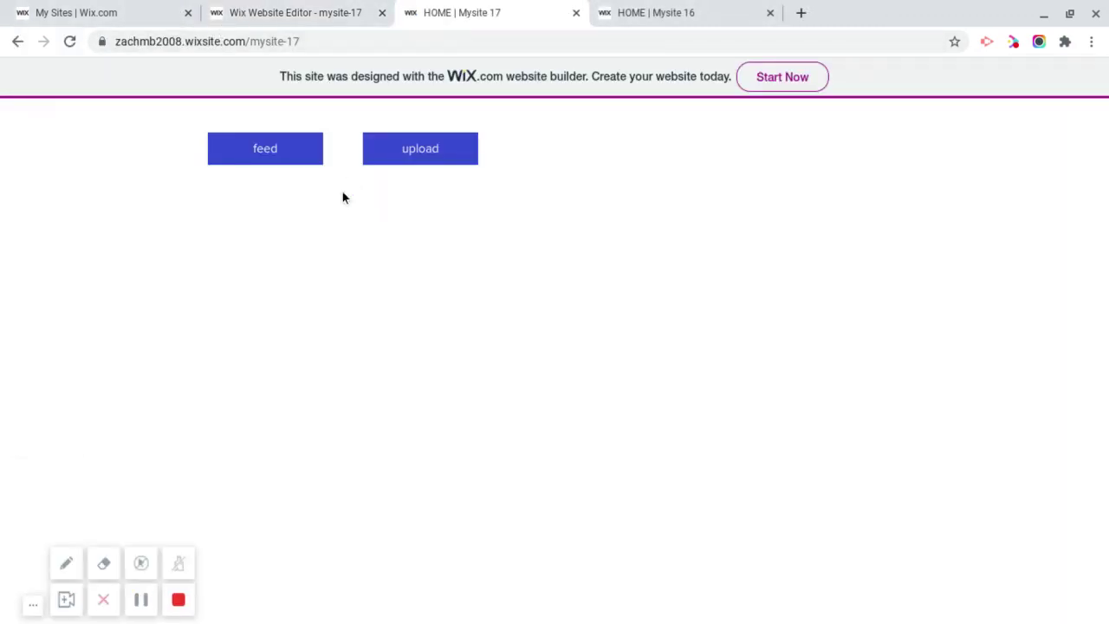
On the published site's Upload page, submit a video named "first" using the file "Untitled_ Sep 30 2020 7_23 PM (1)".
left_click(415, 163)
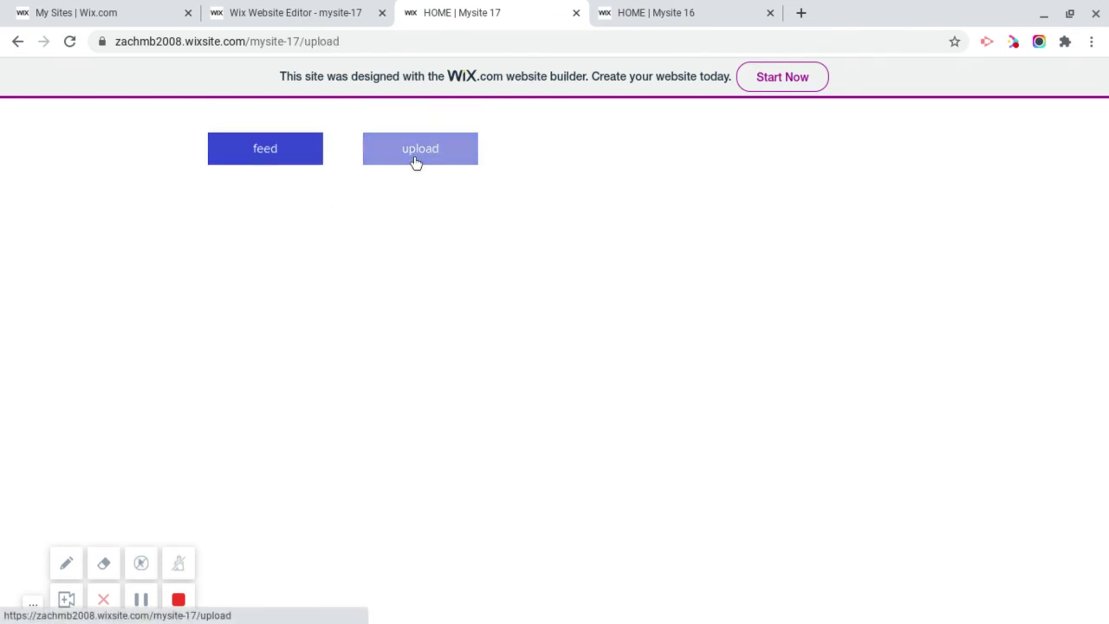
left_click(318, 235)
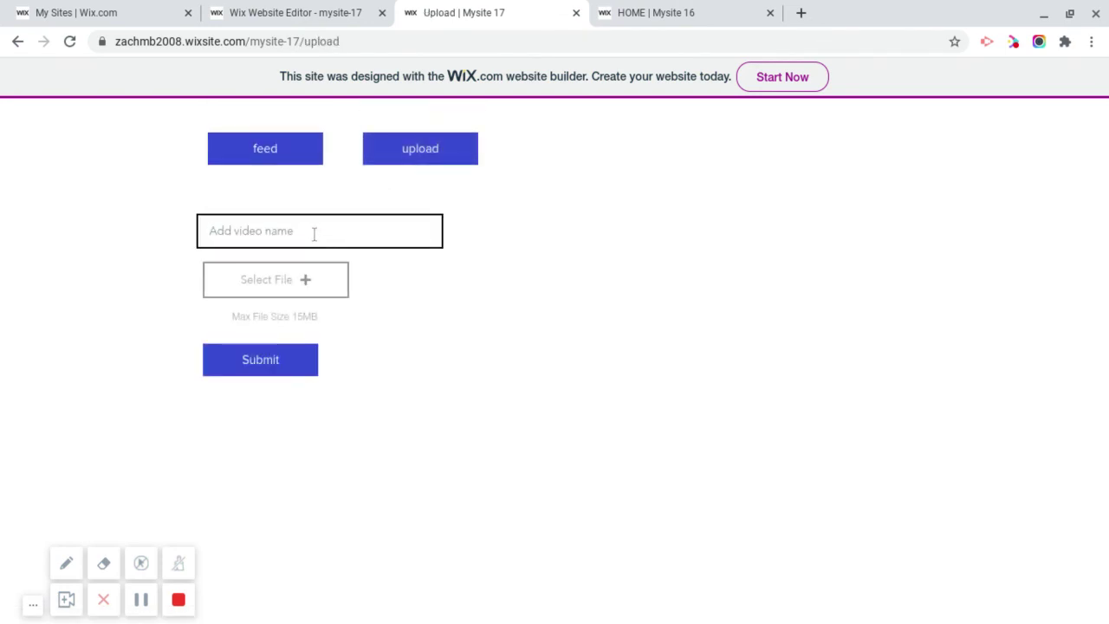
type("first")
left_click(318, 294)
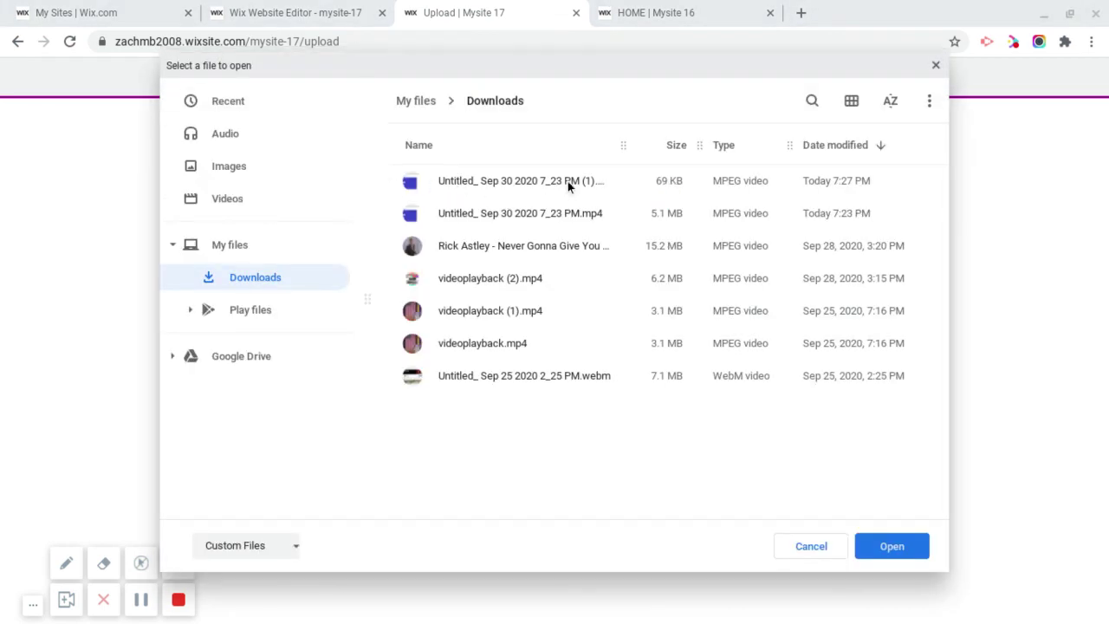
double_click(575, 179)
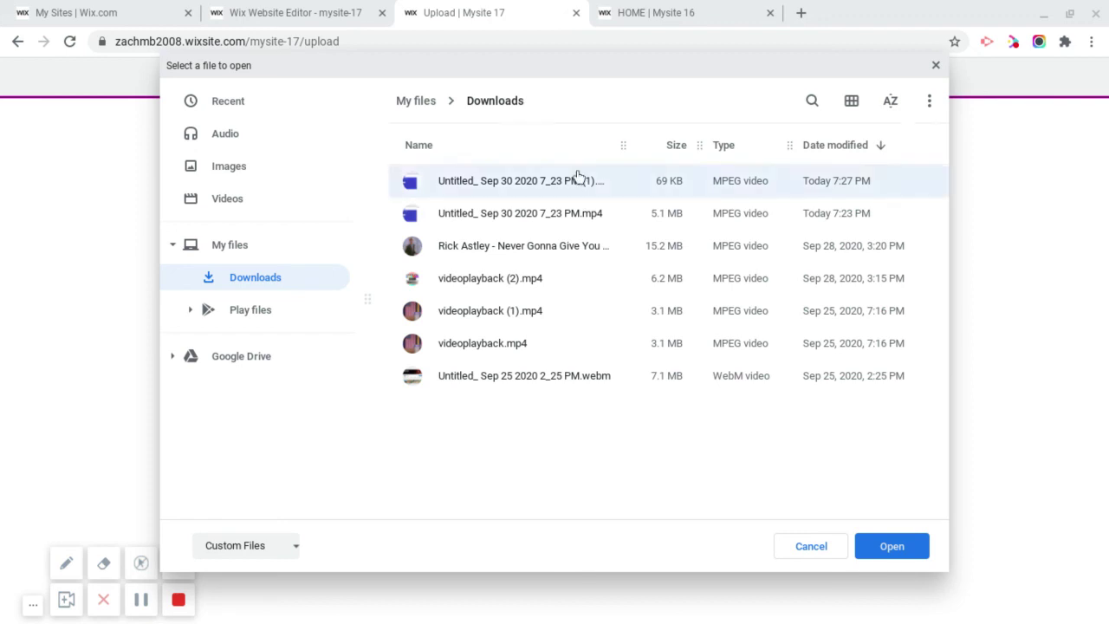
left_click(275, 359)
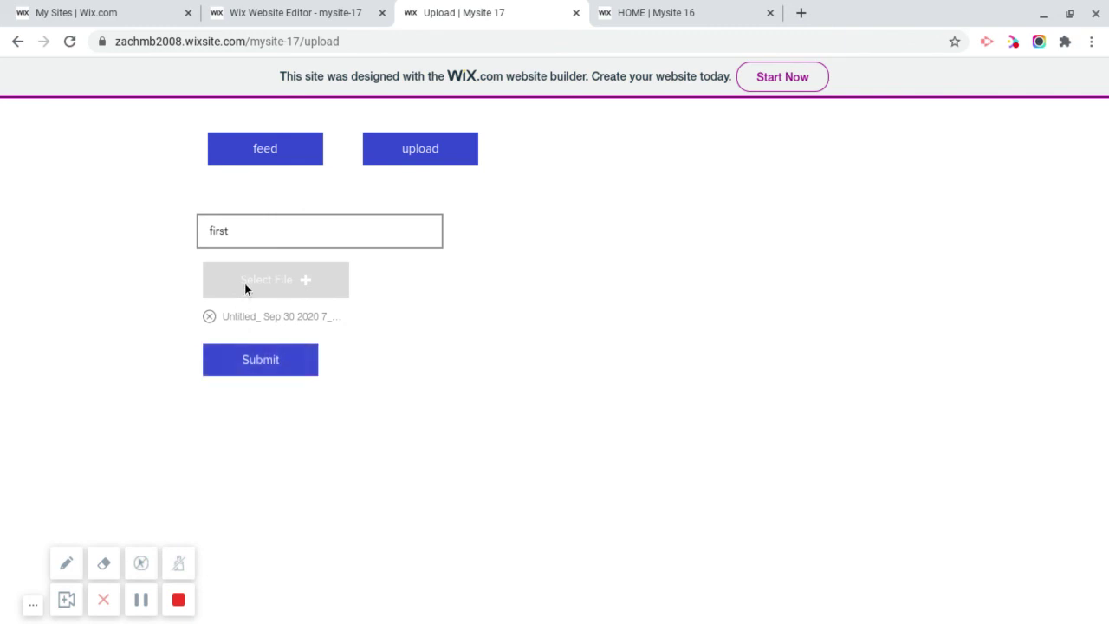
Test the feed and upload navigation buttons on the published site, ending on a reloaded feed page.
left_click(248, 148)
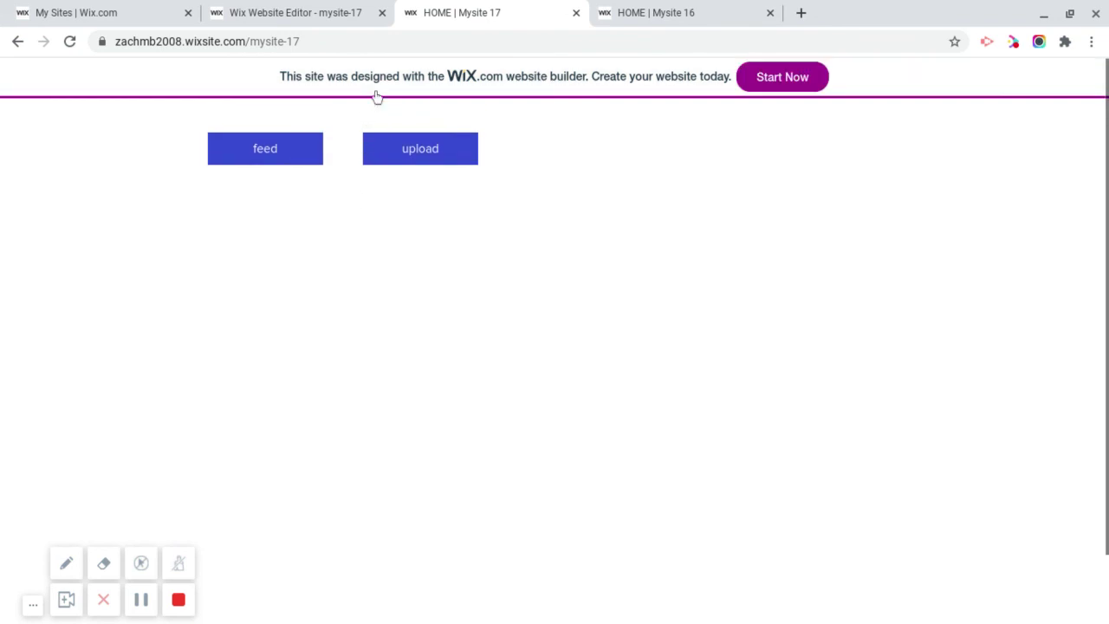
left_click(406, 149)
left_click(260, 157)
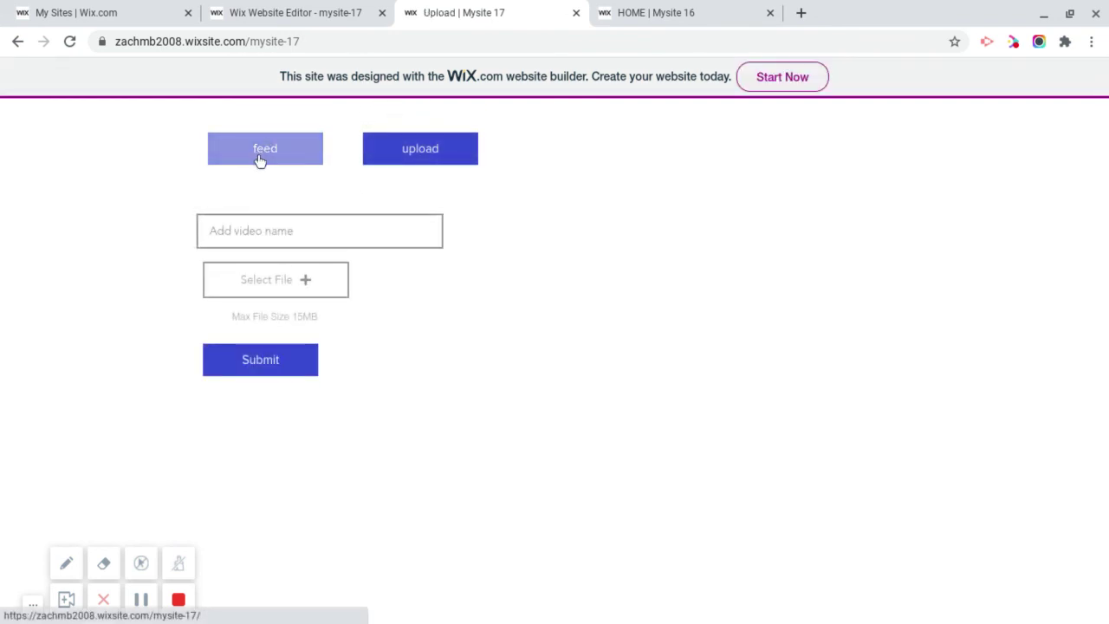
left_click(69, 42)
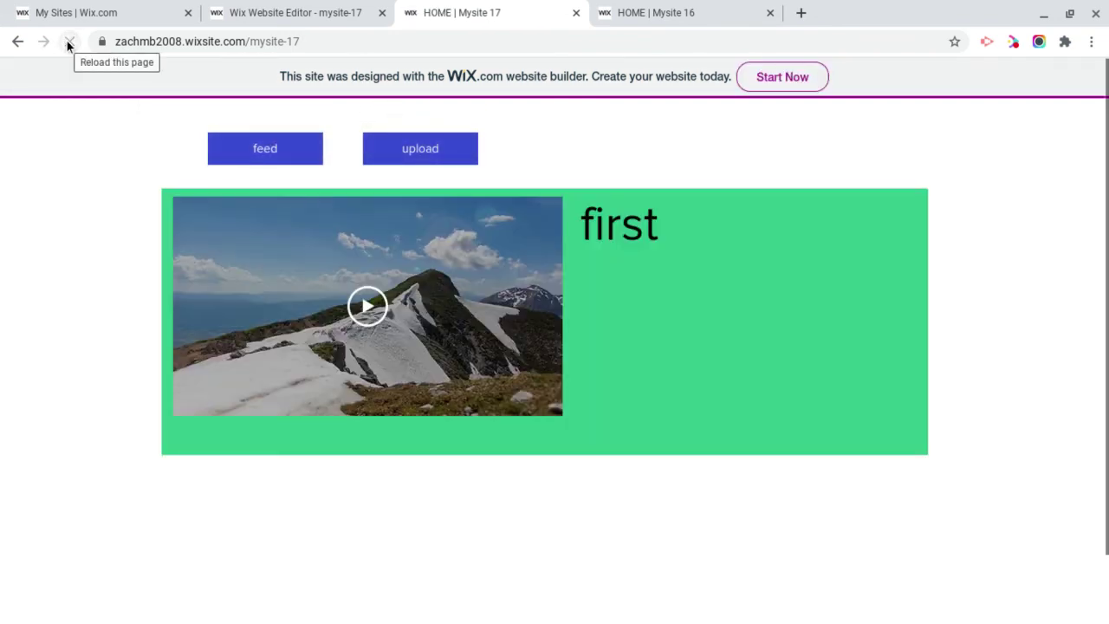
Play the uploaded video in the feed and check its title beside the player.
left_click(368, 306)
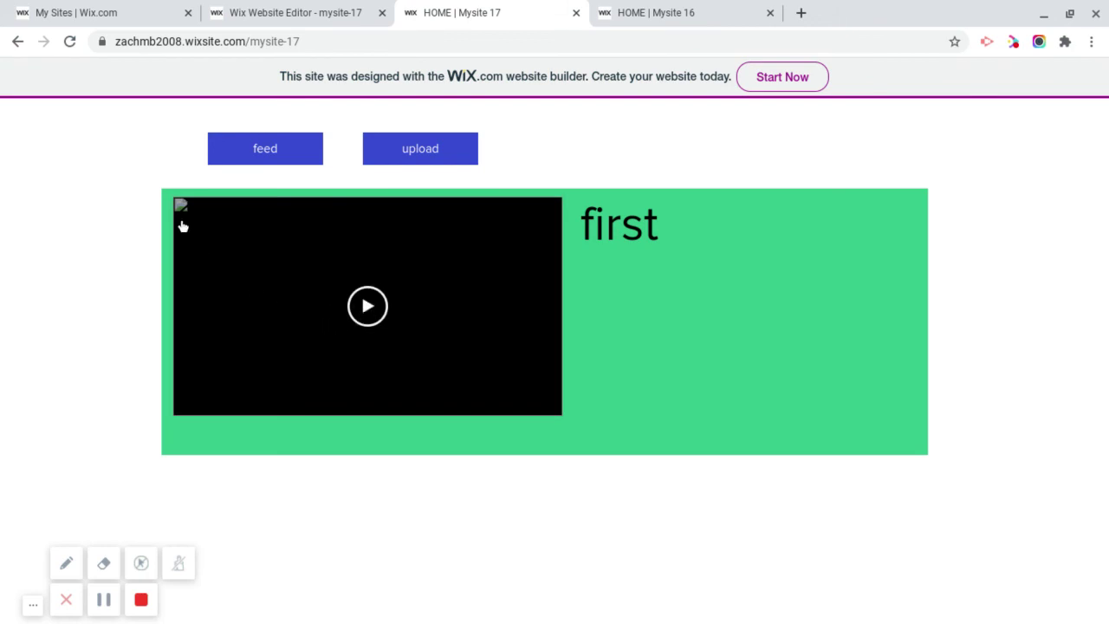
scroll(230, 292, "down", 1)
scroll(606, 347, "up", 1)
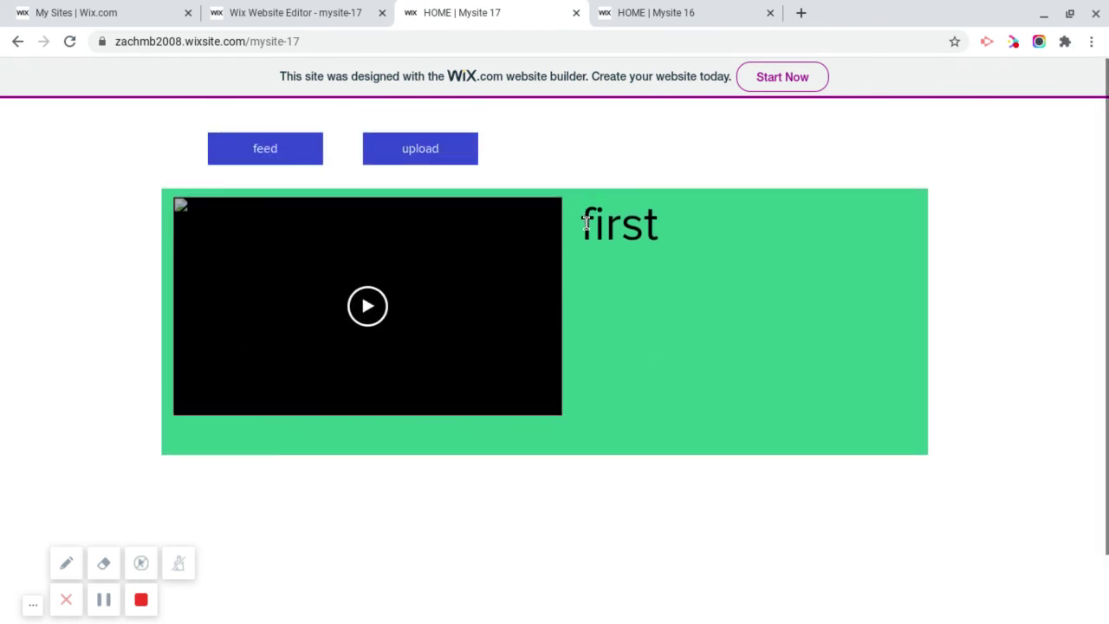
left_click_drag(564, 224, 628, 223)
left_click(549, 236)
left_click(381, 306)
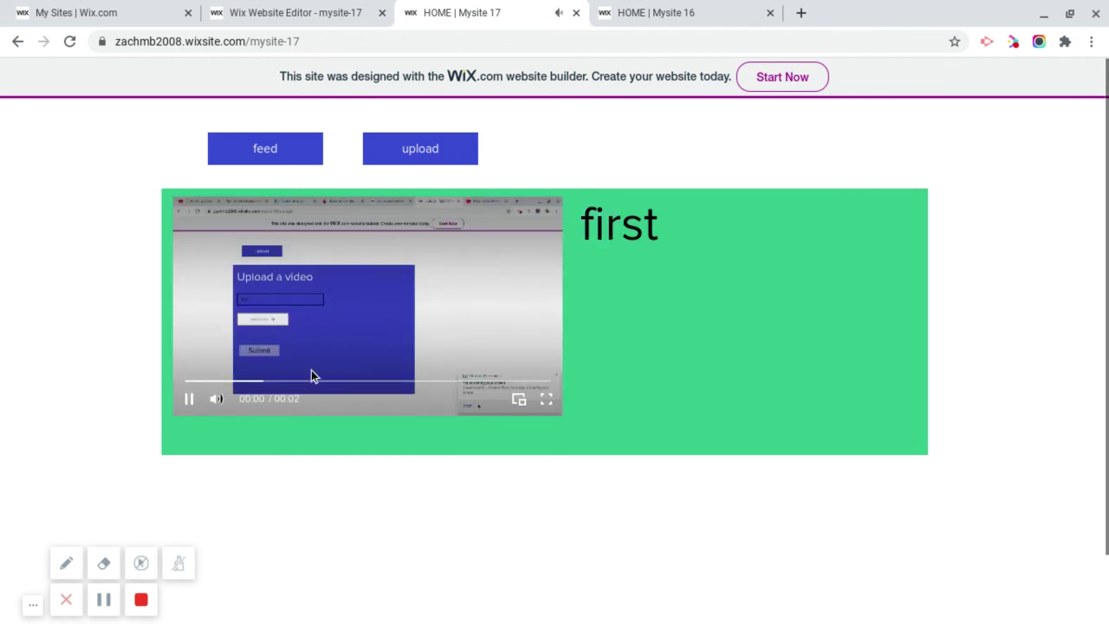
scroll(425, 313, "down", 1)
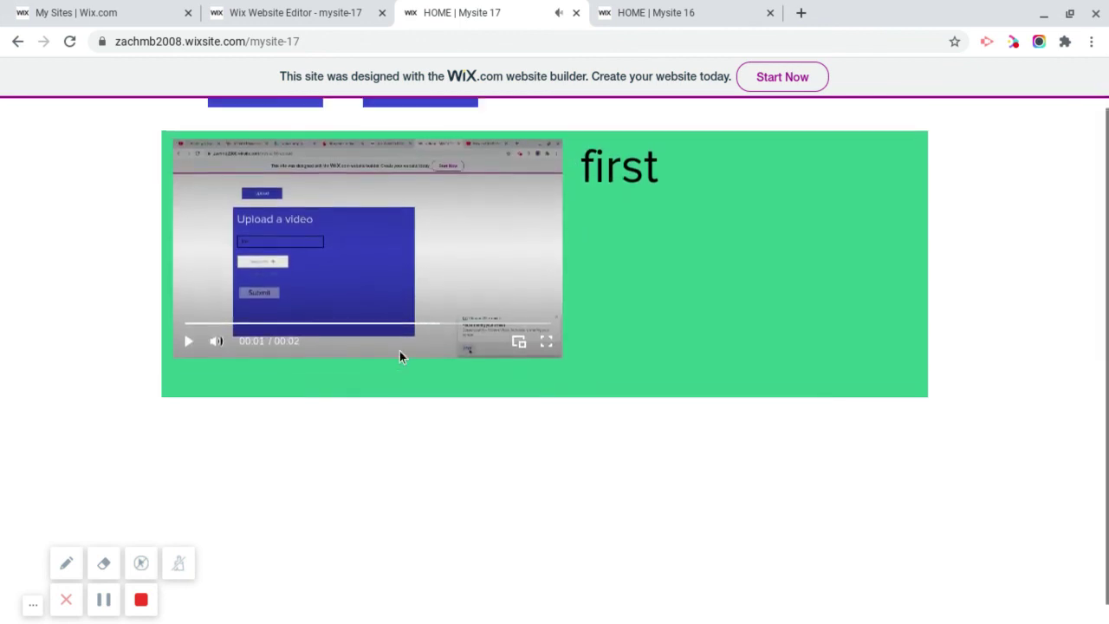
scroll(399, 351, "up", 1)
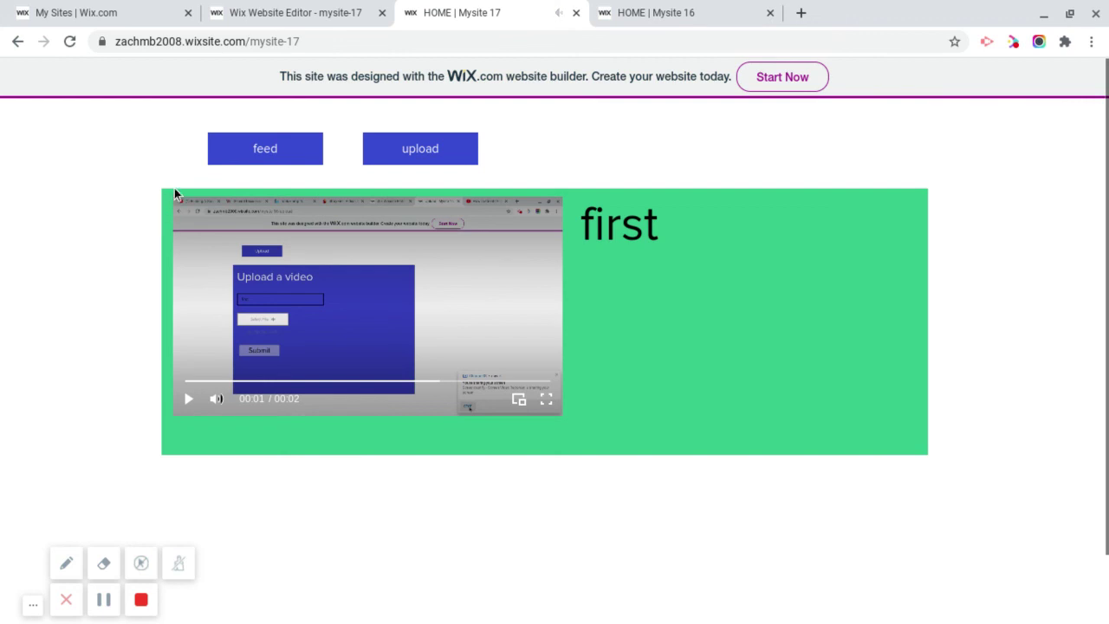
left_click_drag(176, 190, 597, 274)
left_click(596, 275)
scroll(626, 230, "down", 1)
scroll(603, 287, "up", 1)
left_click_drag(580, 216, 648, 224)
left_click(661, 232)
left_click(567, 392)
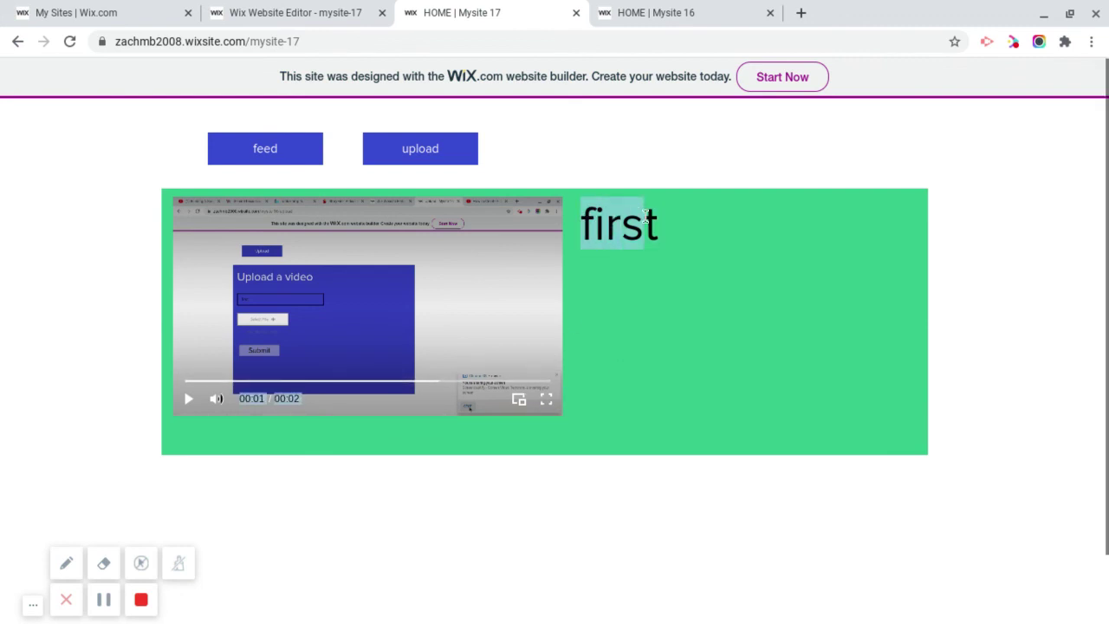
left_click(646, 218)
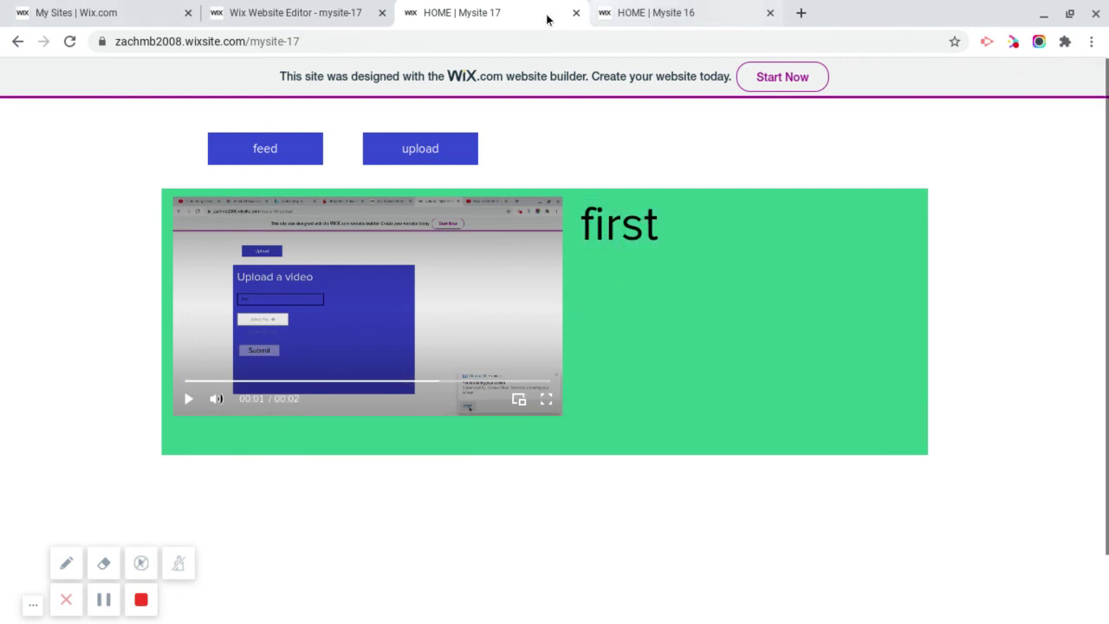